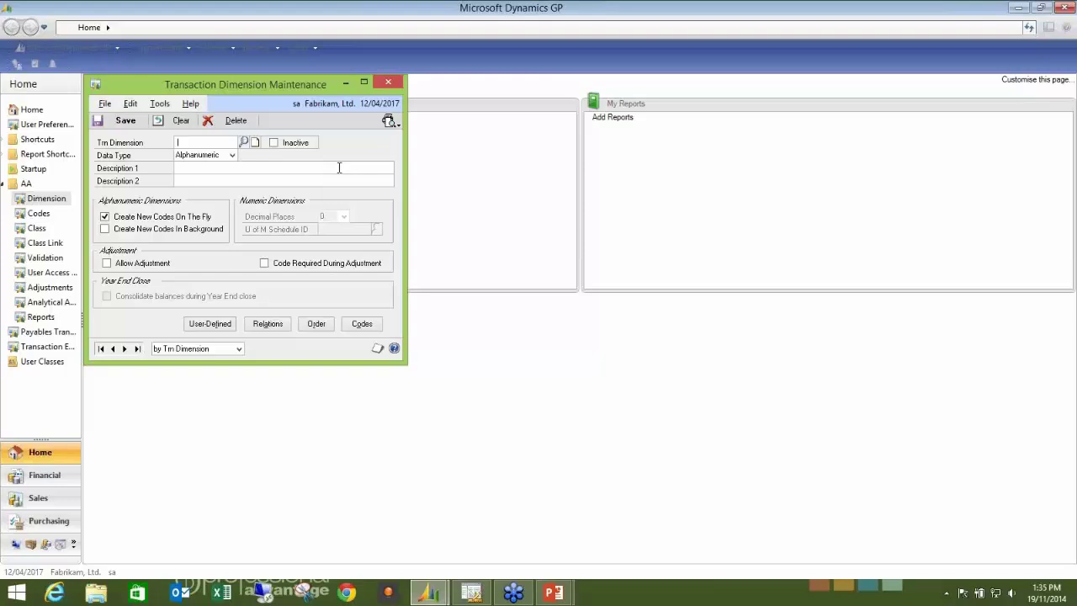
Look up the MV transaction dimension and view the list of its dimension codes
{"action": "left_click", "coordinate": [243, 143]}
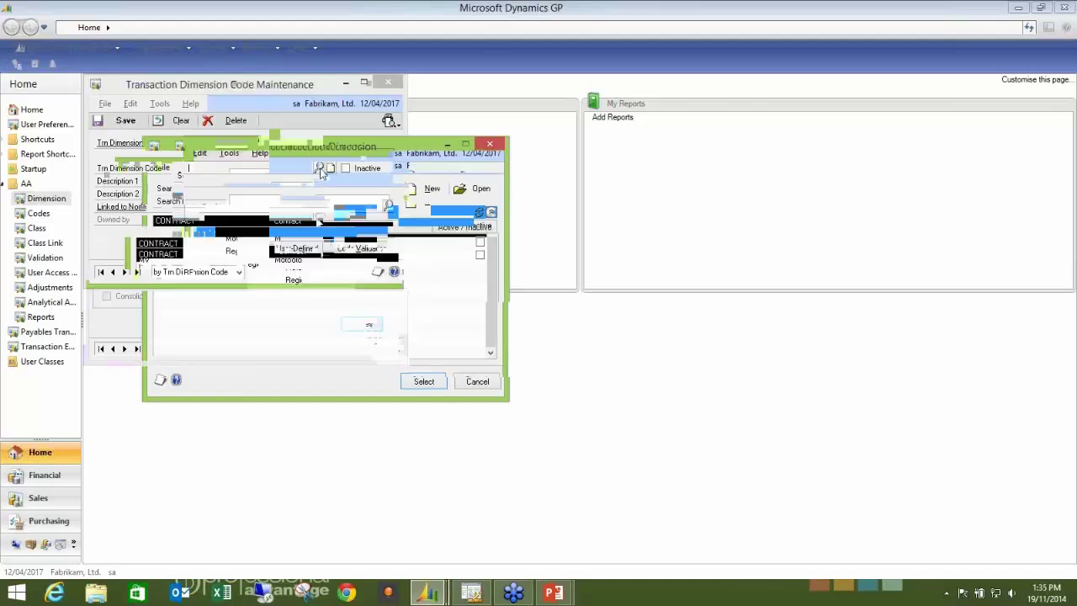
{"action": "left_click", "coordinate": [320, 170]}
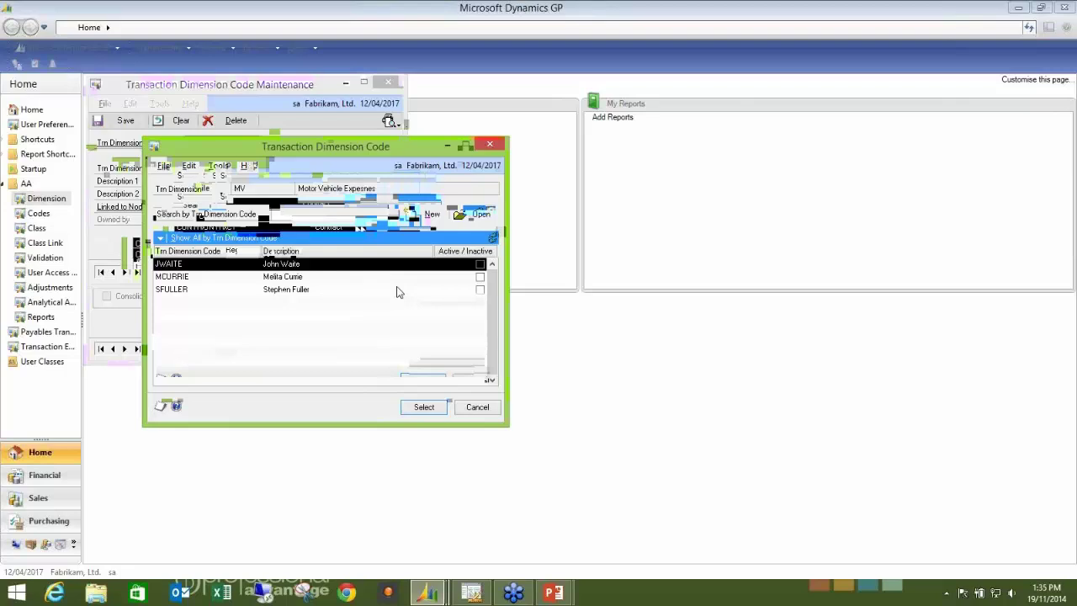
{"action": "left_click", "coordinate": [490, 146]}
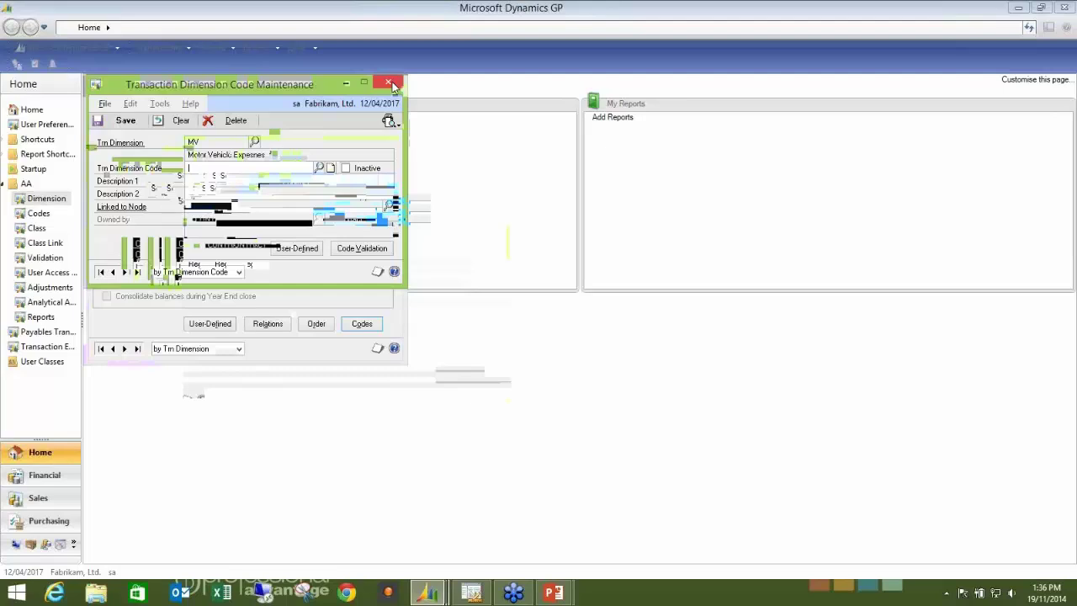
{"action": "left_click", "coordinate": [389, 84]}
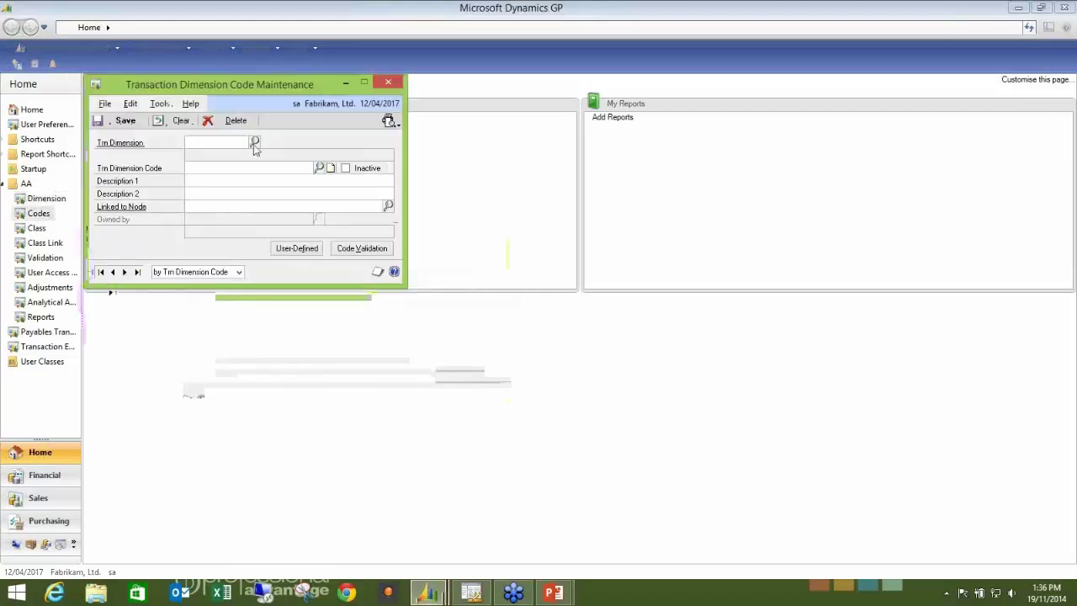
Browse the Motor Vehicle (MV) codes from Transaction Dimension Code Maintenance, closing the windows after viewing
{"action": "left_click", "coordinate": [255, 144]}
{"action": "double_click", "coordinate": [262, 252]}
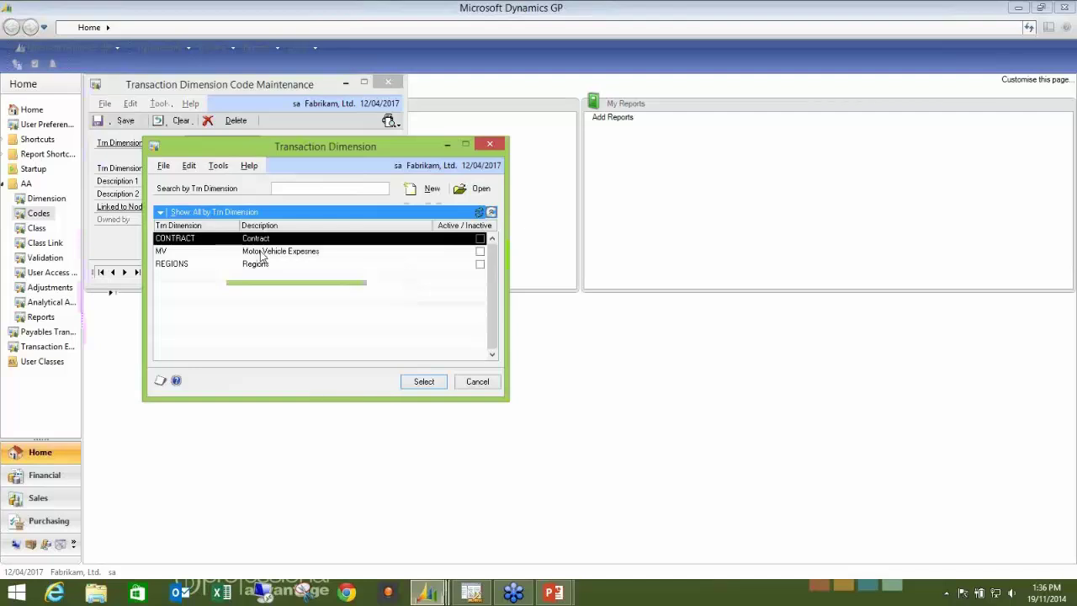
{"action": "key", "text": "ctrl+l"}
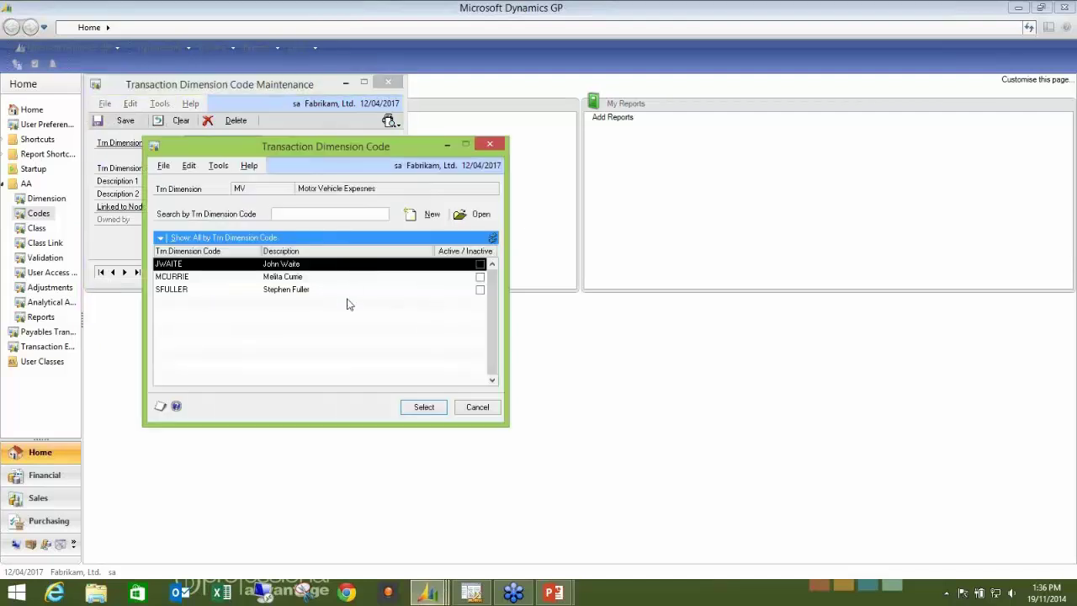
{"action": "left_click", "coordinate": [490, 144]}
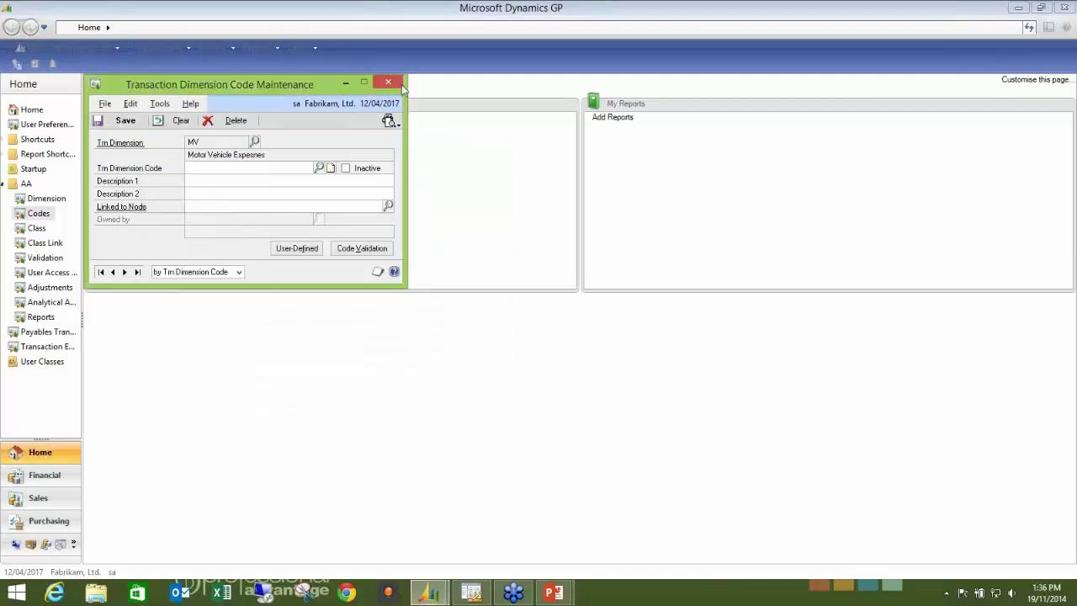
{"action": "left_click", "coordinate": [387, 82]}
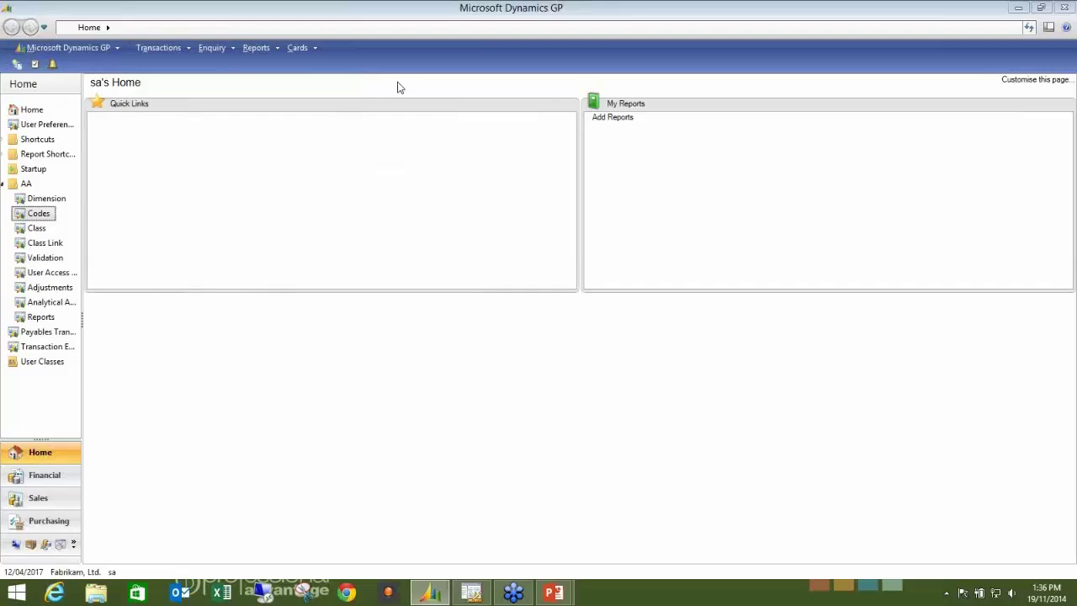
Display the MV accounting class to examine its analysis types for each transaction dimension
{"action": "left_click", "coordinate": [41, 231]}
{"action": "left_click", "coordinate": [239, 141]}
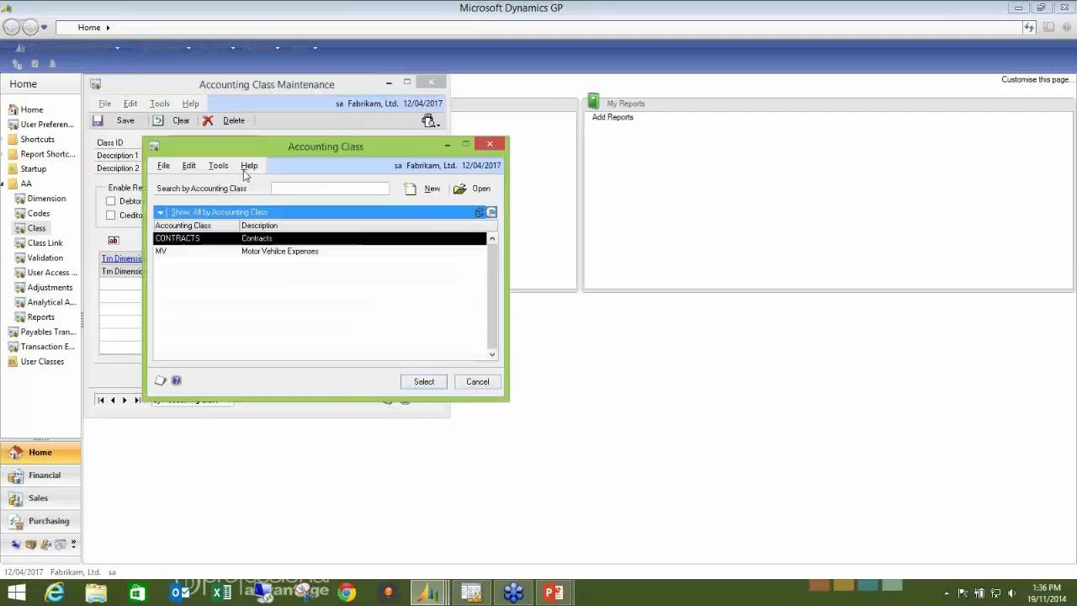
{"action": "double_click", "coordinate": [242, 252]}
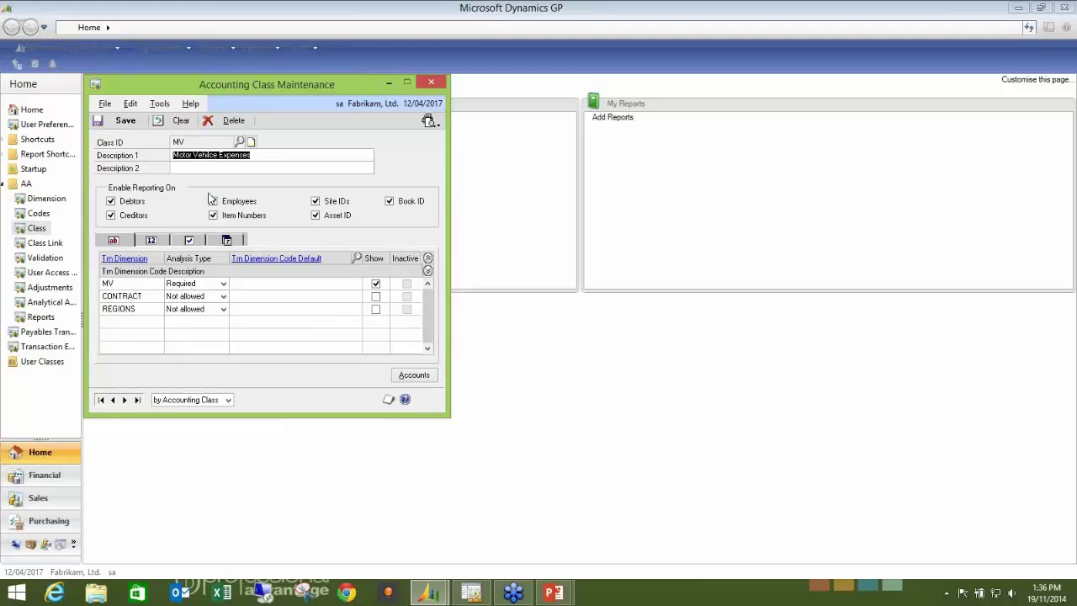
Show only the accounts linked to the MV accounting class, review the list and close the class windows
{"action": "left_click", "coordinate": [425, 378]}
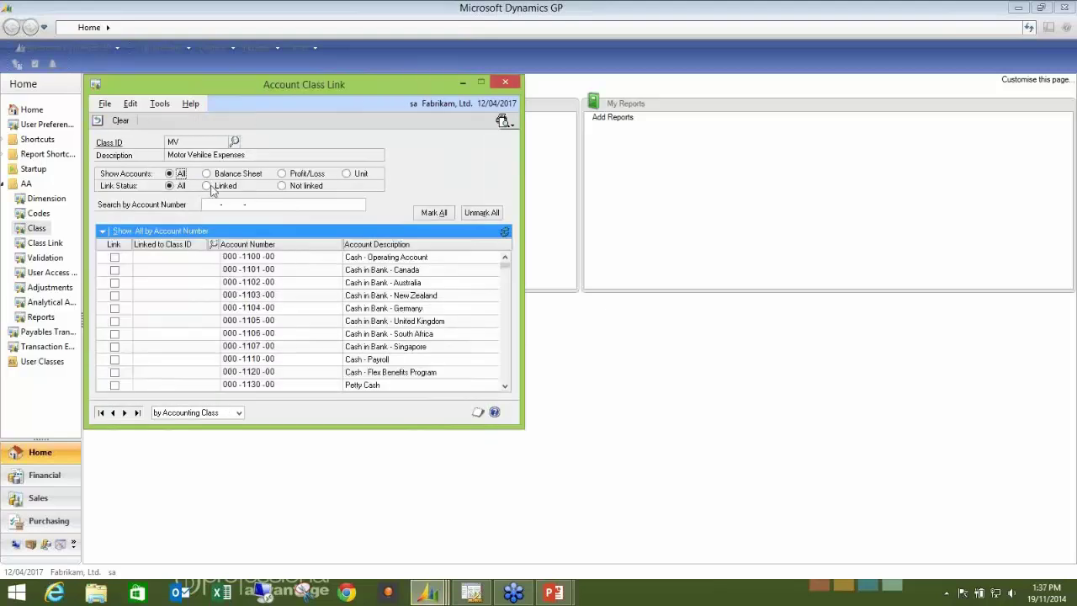
{"action": "left_click", "coordinate": [208, 186]}
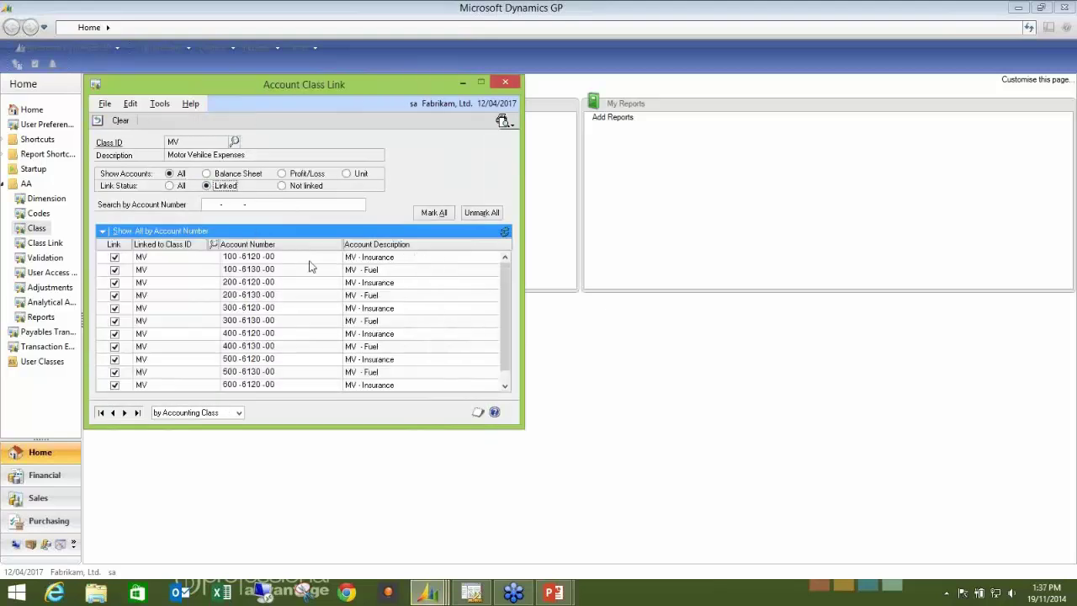
{"action": "left_click", "coordinate": [505, 386]}
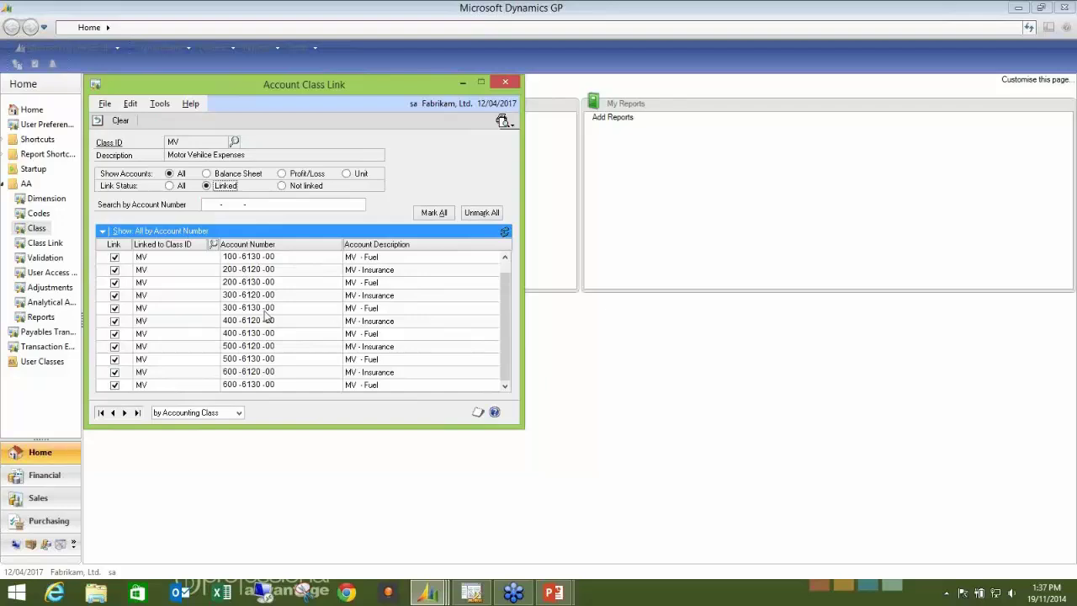
{"action": "left_click", "coordinate": [505, 84]}
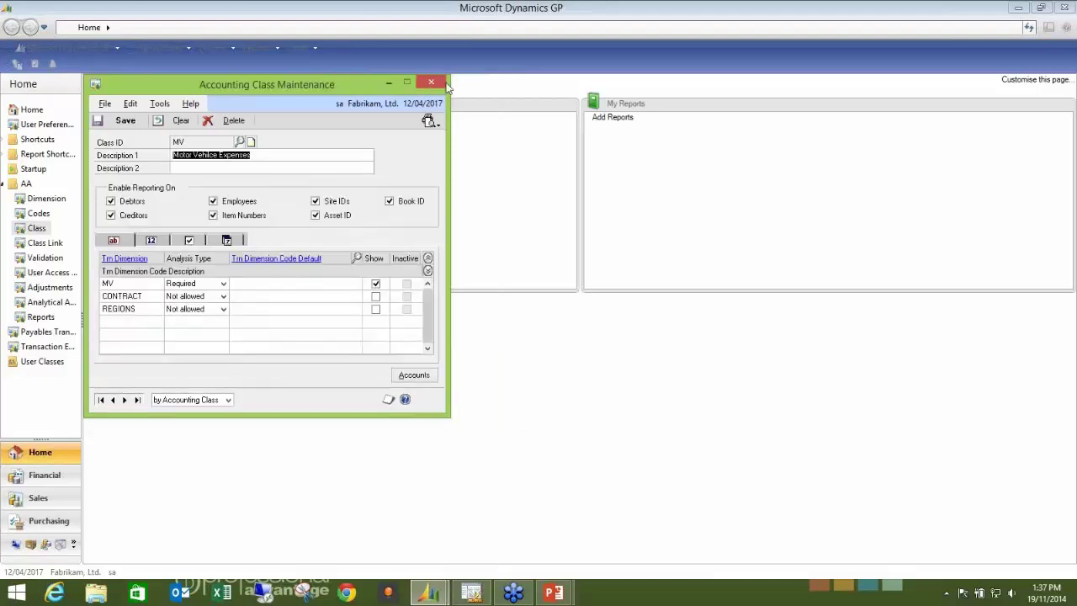
{"action": "left_click", "coordinate": [446, 84]}
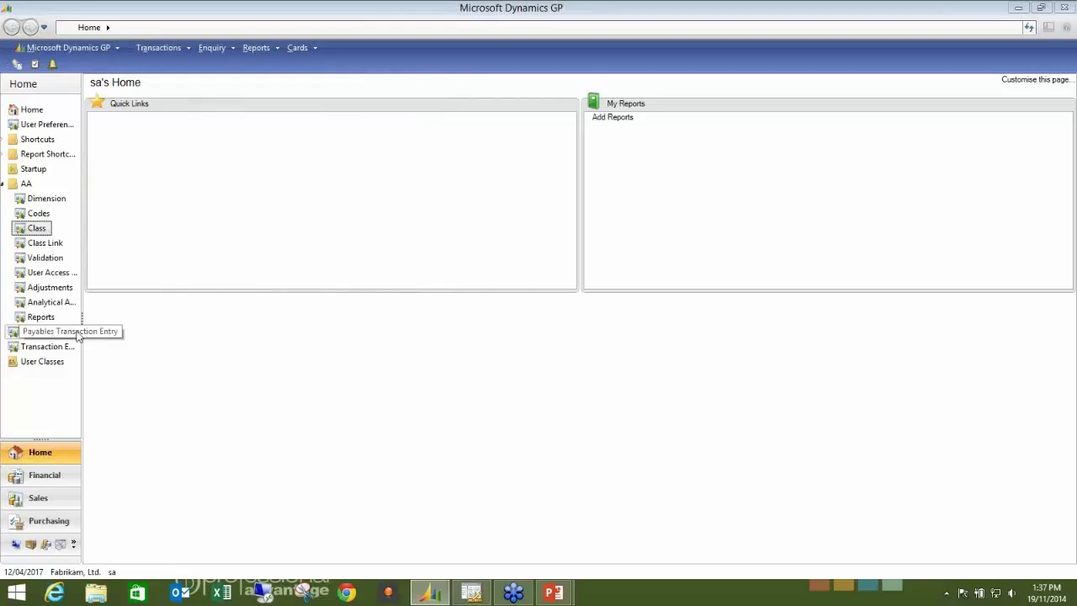
Start a payables invoice with the description "Test" and add and save a new batch D for it
{"action": "left_click", "coordinate": [78, 333]}
{"action": "key", "text": "Tab"}
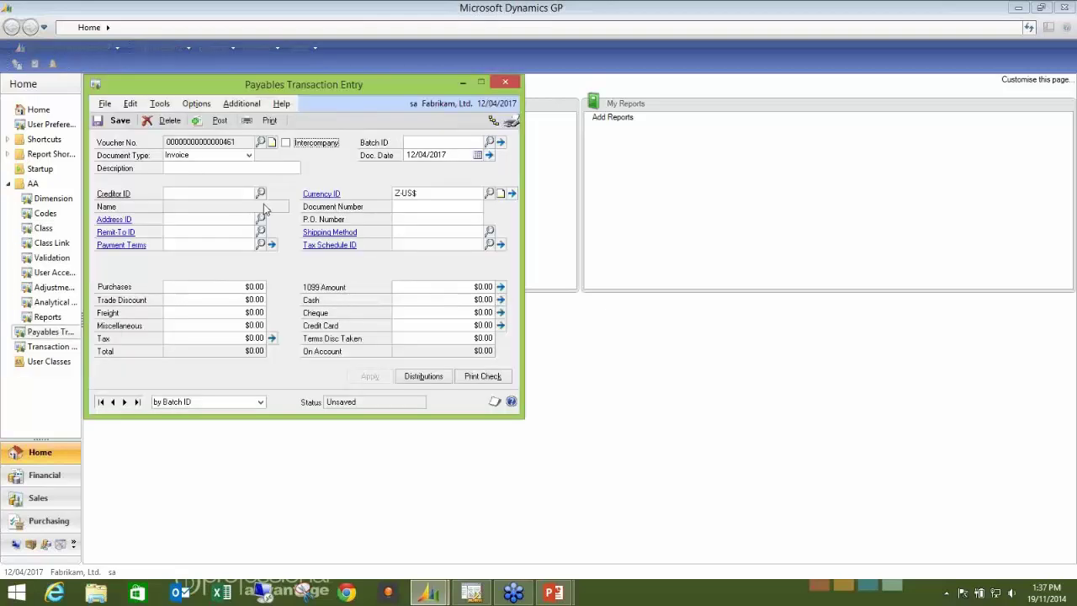
{"action": "key", "text": "Tab"}
{"action": "type", "text": "T"}
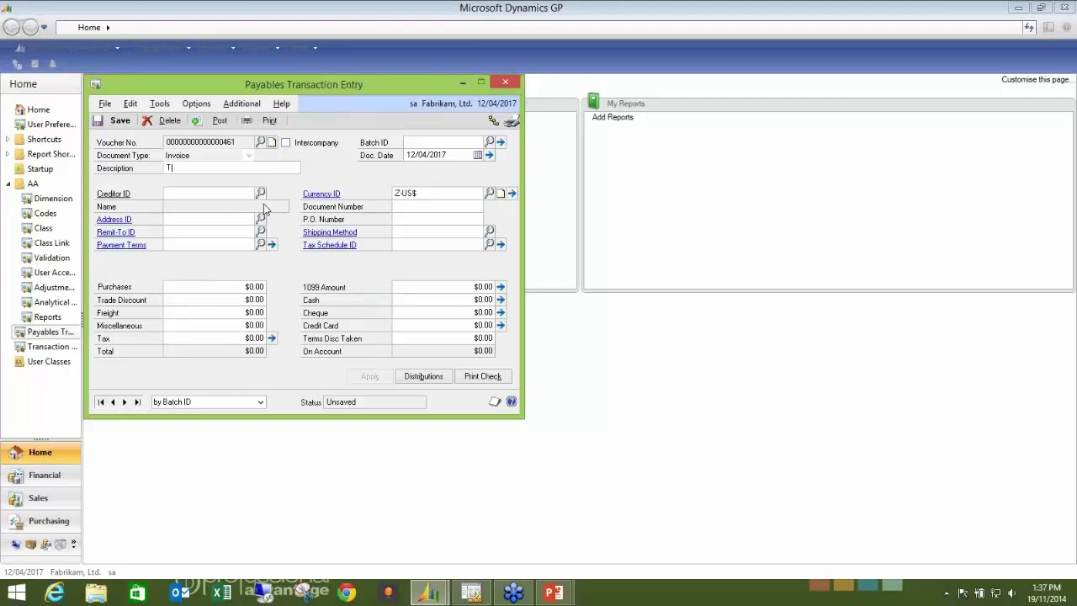
{"action": "type", "text": "esB"}
{"action": "key", "text": "Tab"}
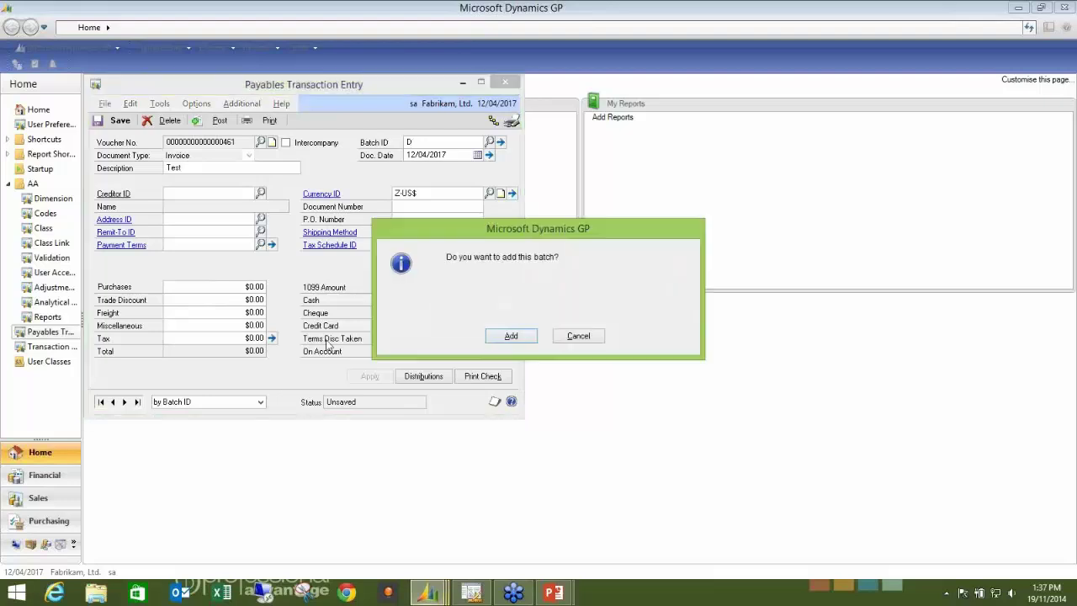
{"action": "left_click", "coordinate": [511, 336]}
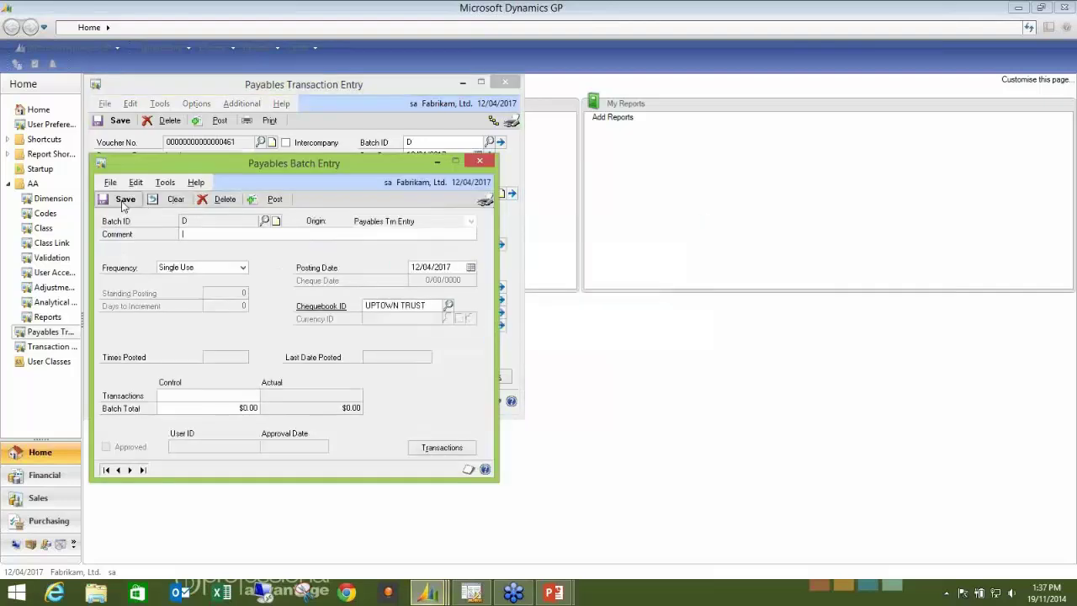
{"action": "left_click", "coordinate": [123, 200]}
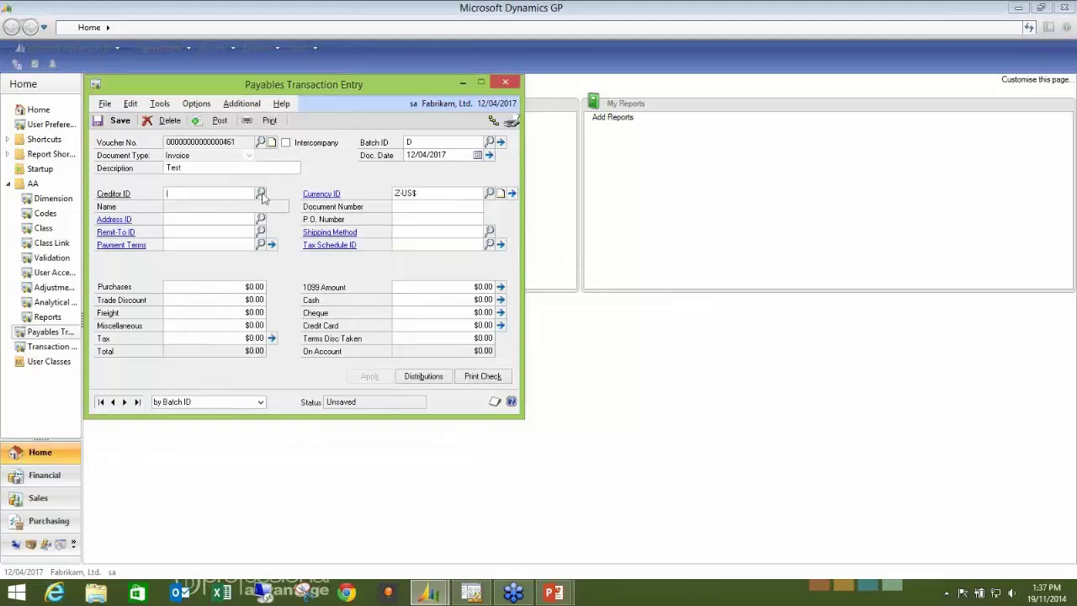
Choose the creditor A Travel Company for the invoice and enter a document number
{"action": "key", "text": "ctrl+q"}
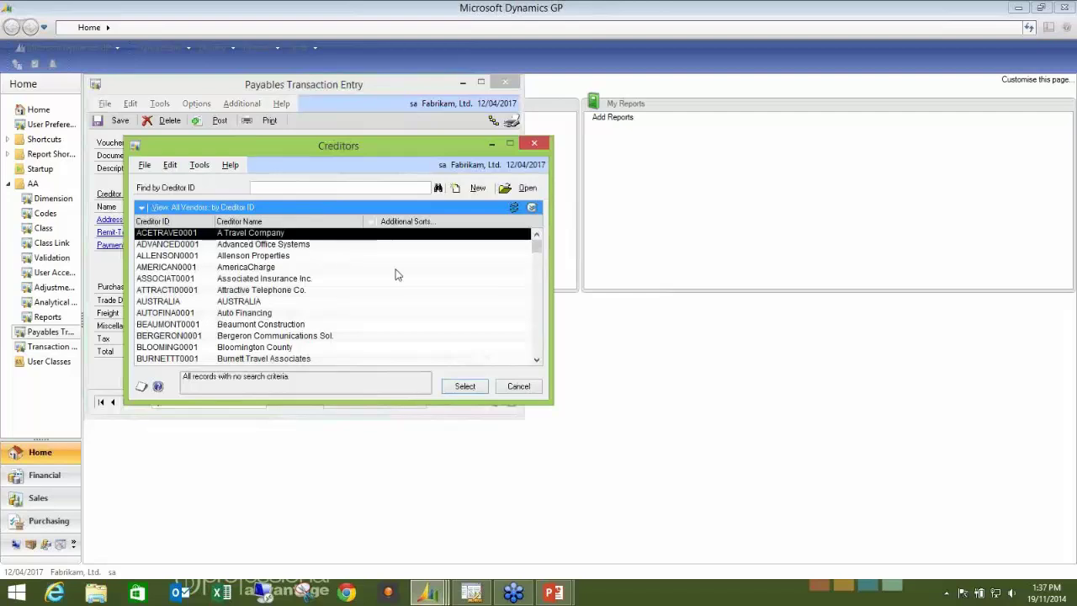
{"action": "key", "text": "Return"}
{"action": "left_click", "coordinate": [426, 209]}
{"action": "type", "text": "KFDKF"}
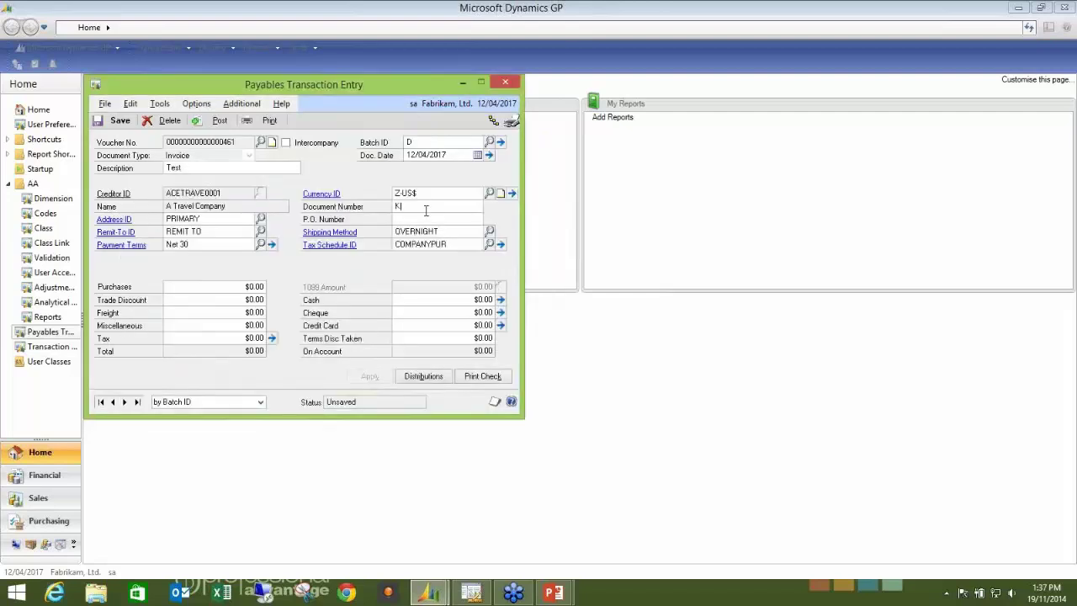
Set the invoice's purchases amount to $1,000.00
{"action": "left_click", "coordinate": [264, 286]}
{"action": "type", "text": "1.00"}
{"action": "type", "text": "000"}
{"action": "key", "text": "Tab"}
{"action": "key", "text": "Tab"}
In the invoice's distributions, set the PURCH line's account to 100-6120-00
{"action": "left_click", "coordinate": [425, 381]}
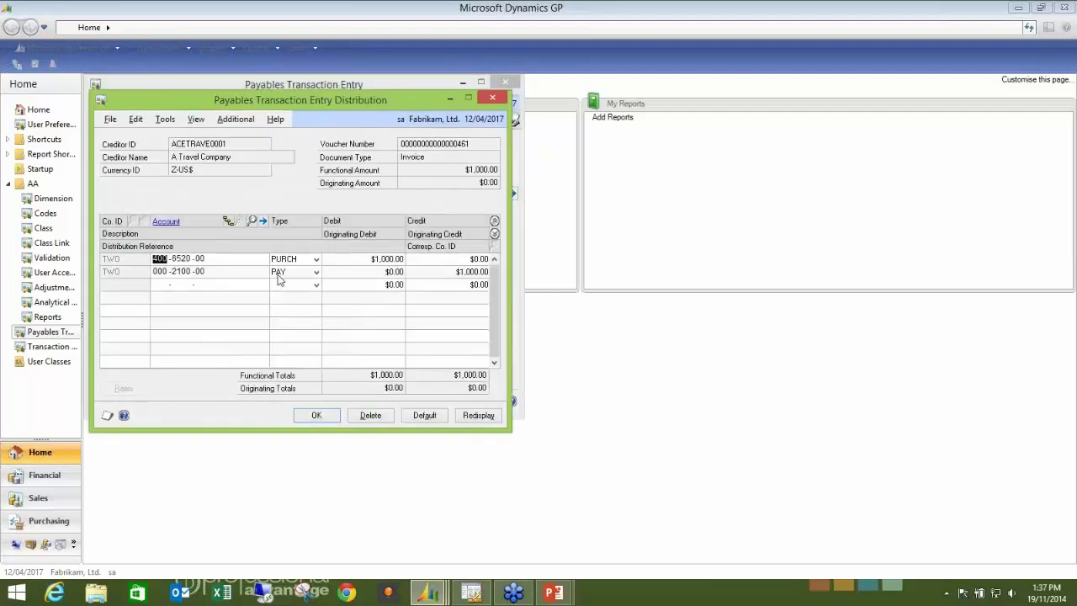
{"action": "type", "text": "100 -6120 -00"}
{"action": "key", "text": "Tab"}
{"action": "key", "text": "Tab"}
{"action": "key", "text": "Tab"}
{"action": "key", "text": "Tab"}
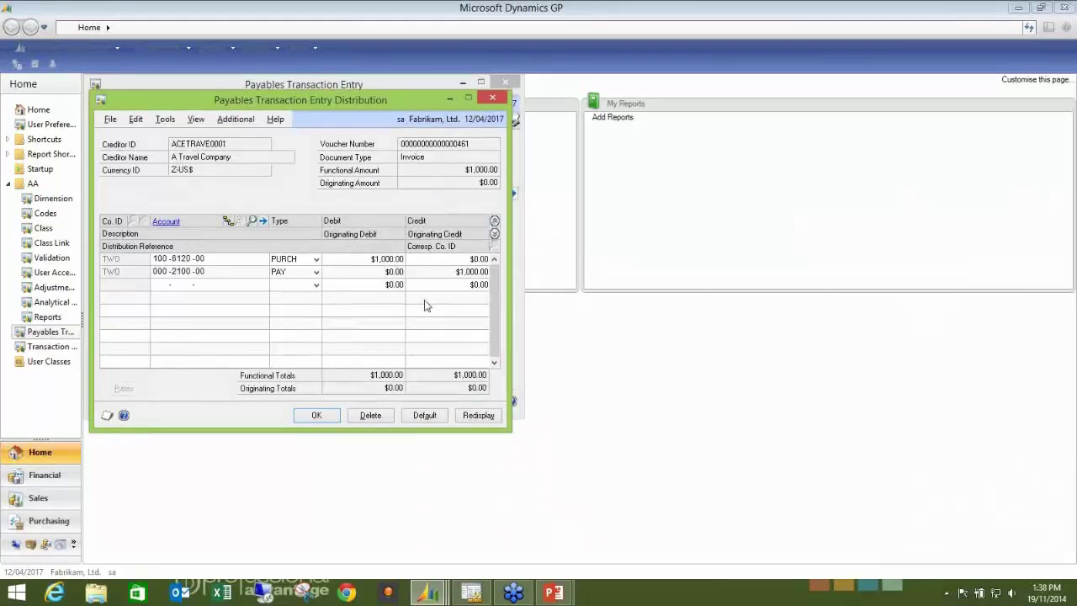
In the purchase line's analytical entry, assign the first listed MV code and set that assignment to 50%
{"action": "left_click_drag", "start_coordinate": [462, 225], "coordinate": [539, 116]}
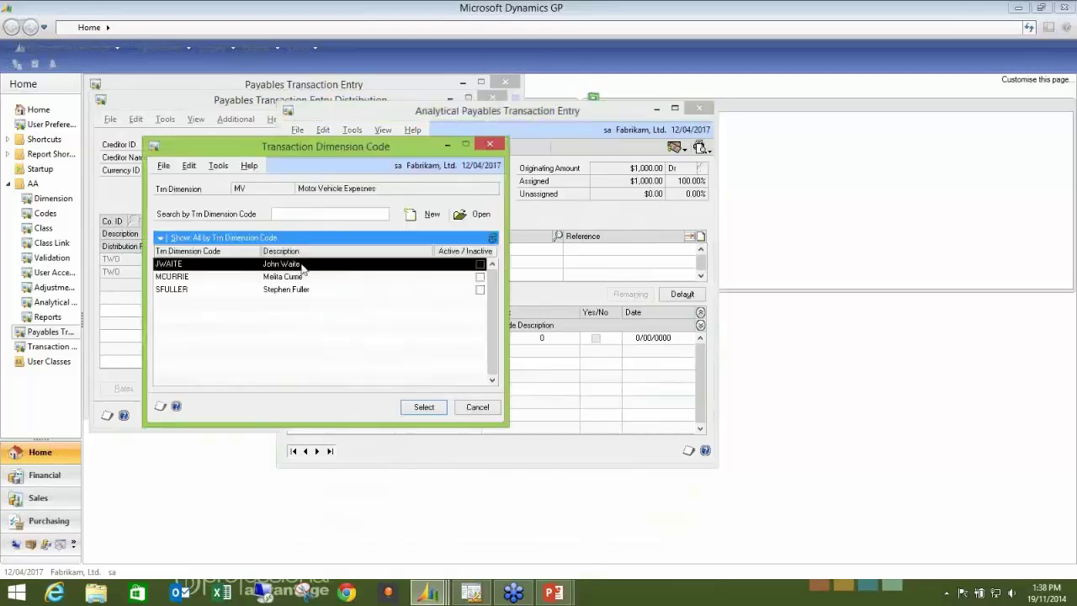
{"action": "double_click", "coordinate": [302, 267]}
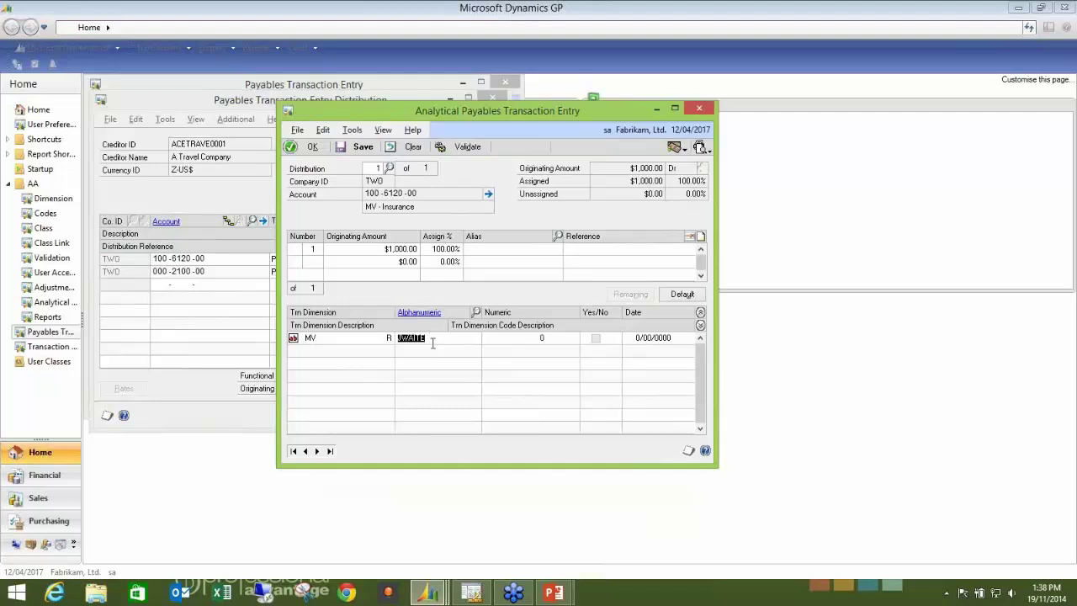
{"action": "left_click", "coordinate": [441, 249]}
{"action": "type", "text": "50"}
{"action": "key", "text": "Tab"}
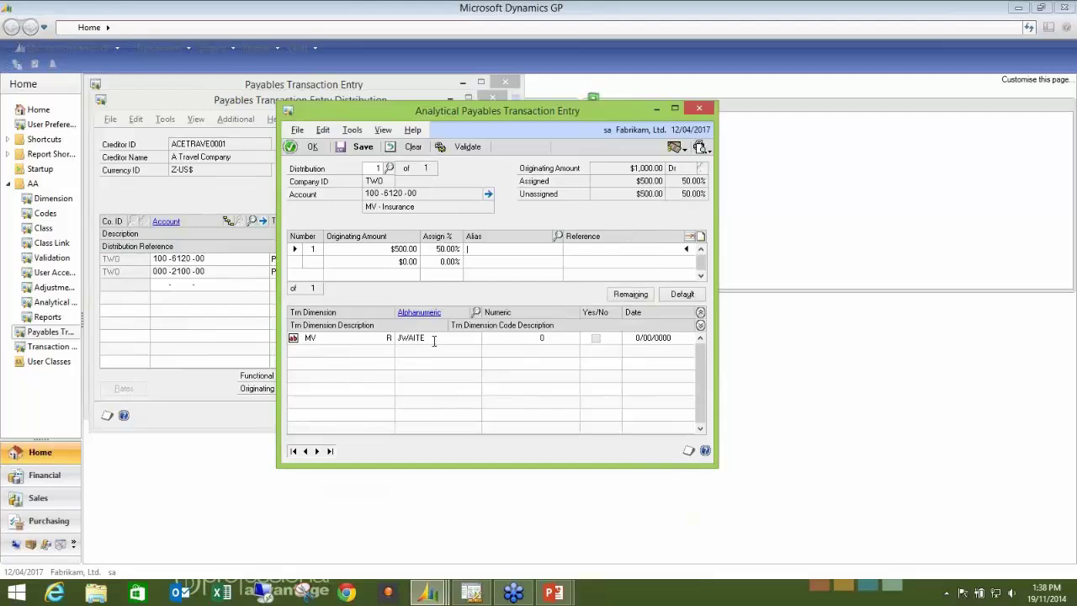
{"action": "left_click", "coordinate": [434, 340]}
Add a second analytical assignment of 50% and give it the third listed MV code
{"action": "left_click", "coordinate": [409, 262]}
{"action": "left_click", "coordinate": [448, 261]}
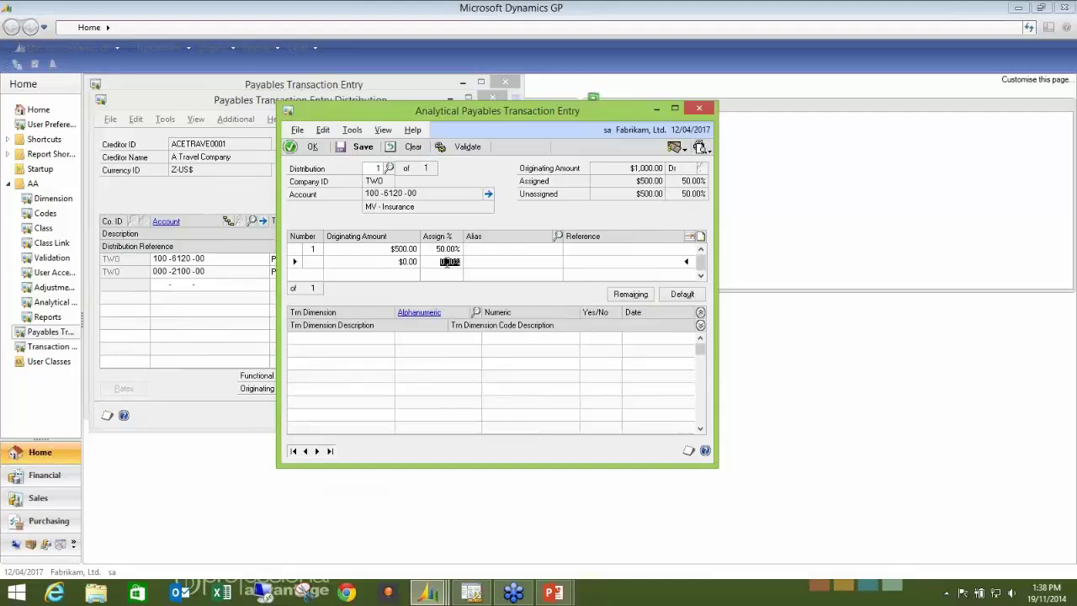
{"action": "type", "text": ".5"}
{"action": "key", "text": "Tab"}
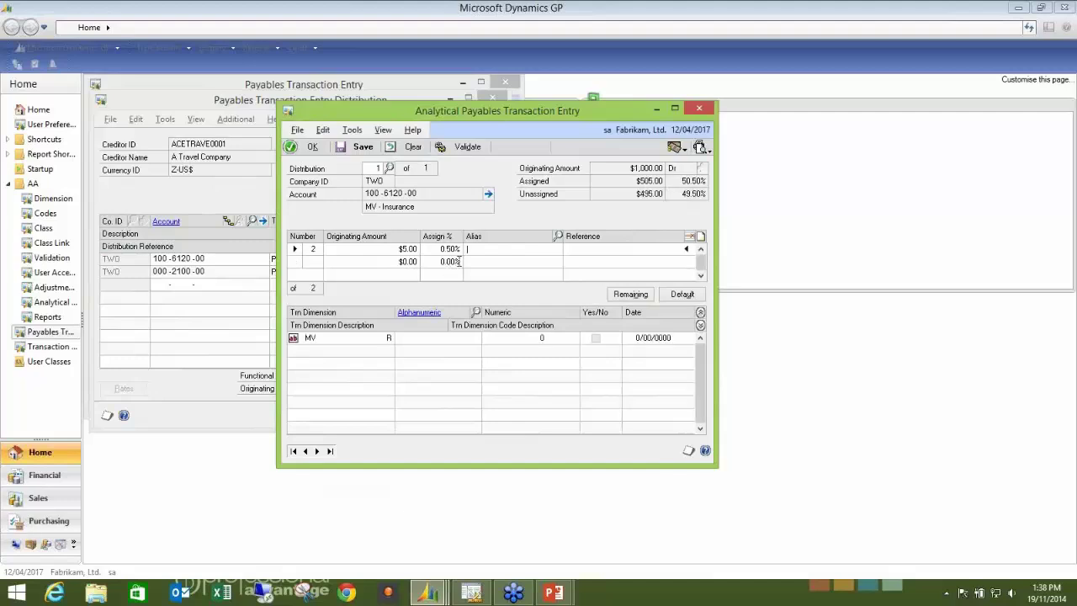
{"action": "left_click", "coordinate": [452, 250]}
{"action": "left_click", "coordinate": [452, 251]}
{"action": "key", "text": "Tab"}
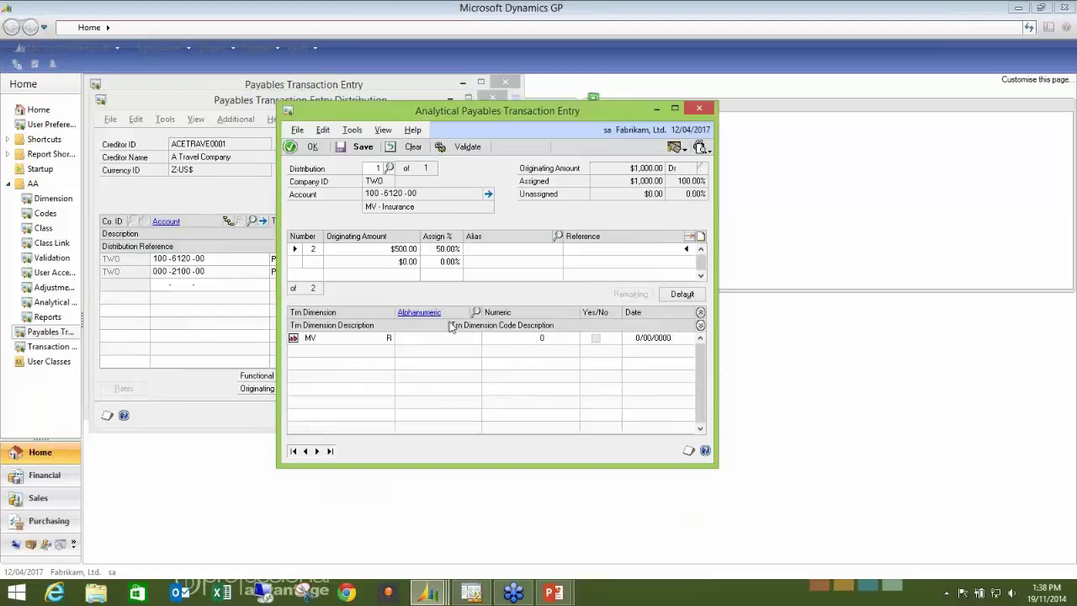
{"action": "left_click", "coordinate": [476, 312]}
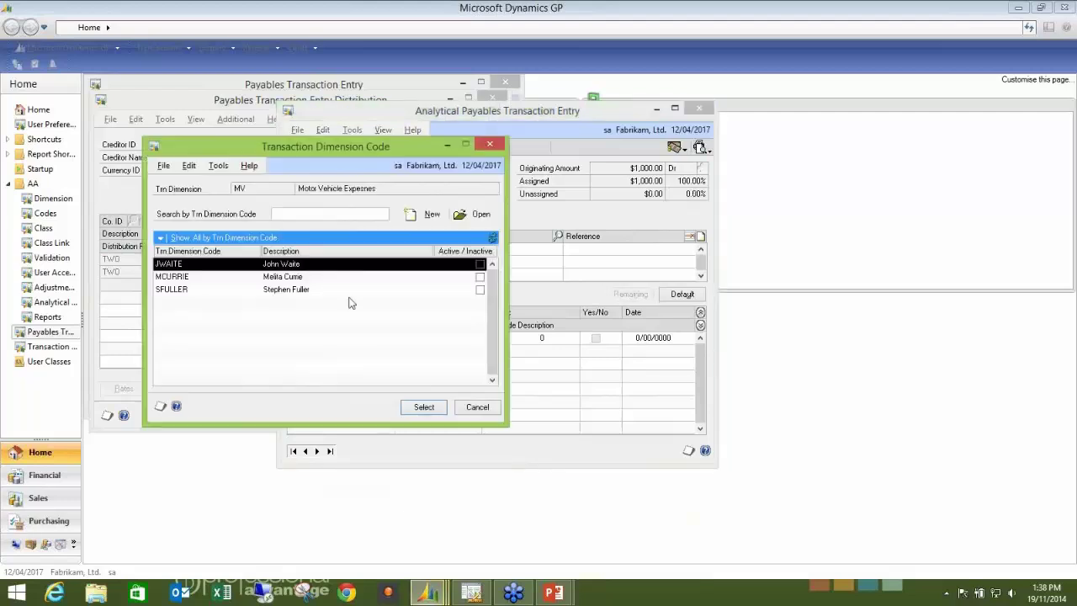
{"action": "double_click", "coordinate": [295, 290]}
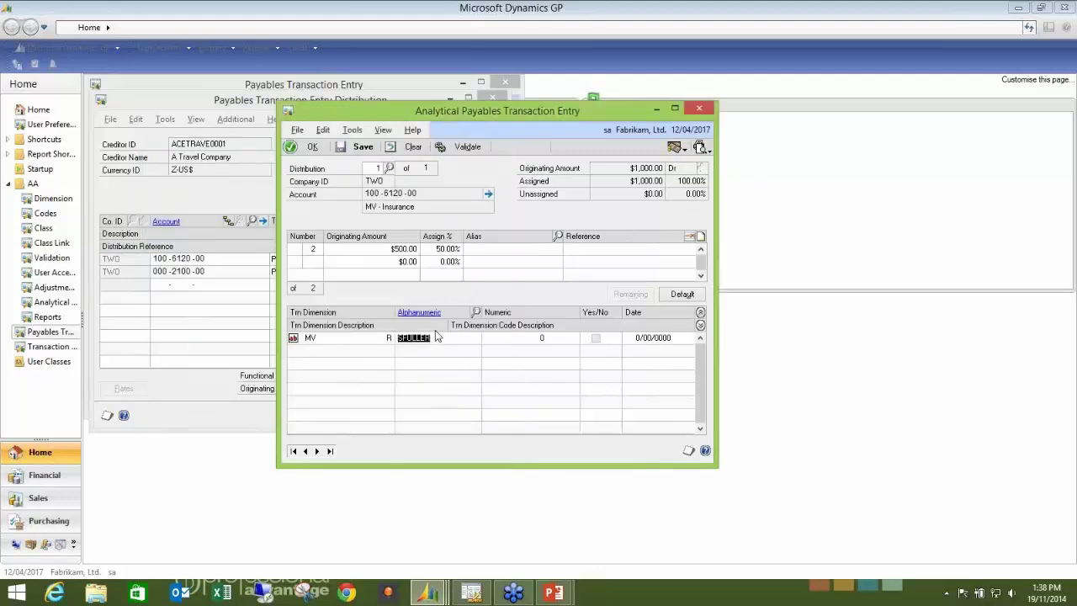
Check the MV code on both assignment lines and accept the analytical entry
{"action": "left_click", "coordinate": [700, 249]}
{"action": "left_click", "coordinate": [408, 249]}
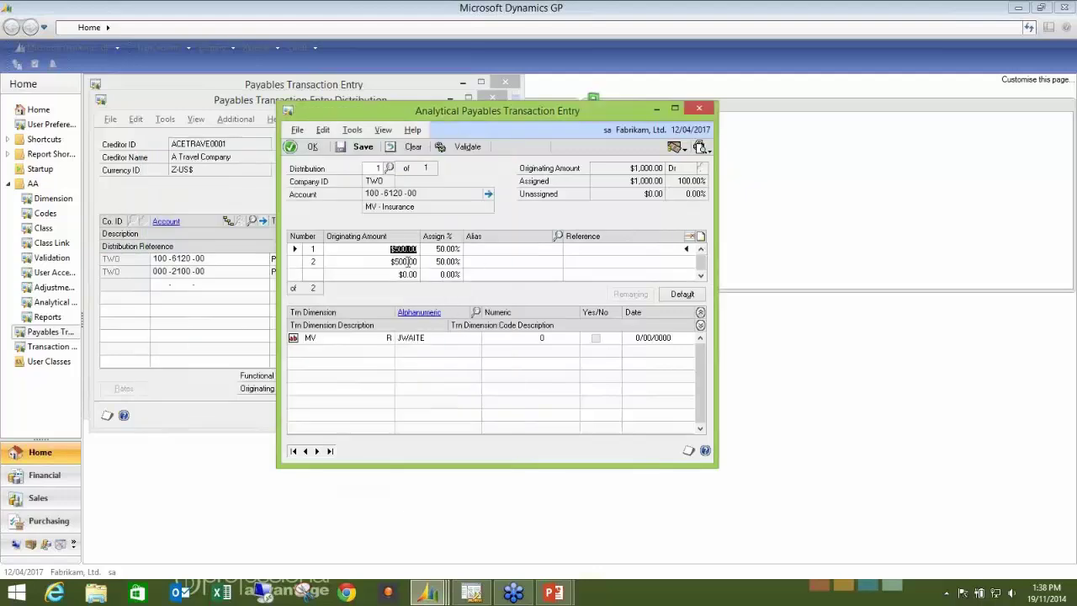
{"action": "left_click", "coordinate": [406, 262]}
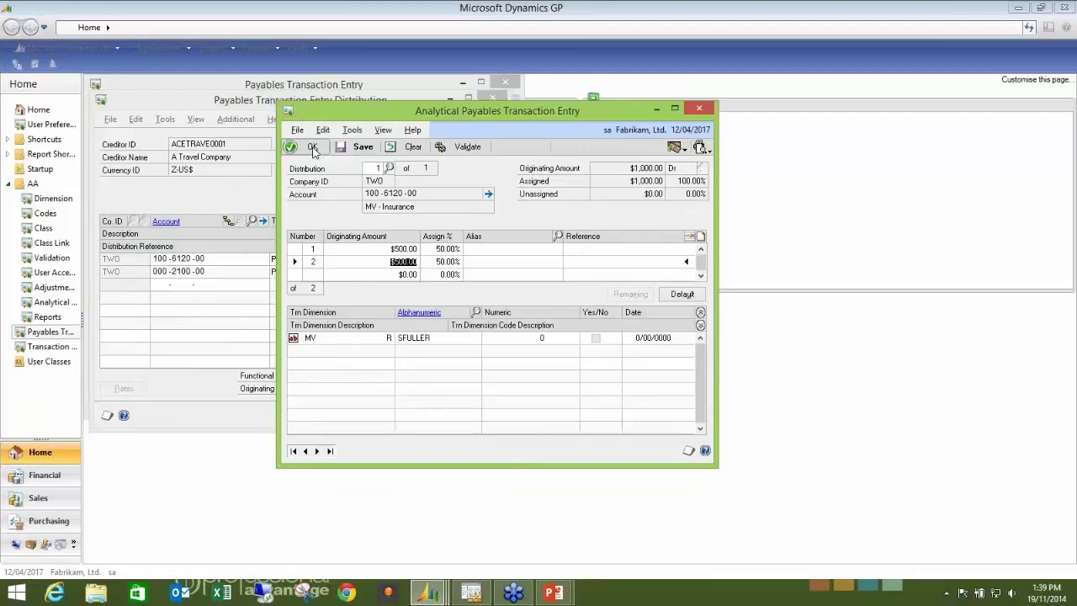
{"action": "left_click", "coordinate": [313, 149]}
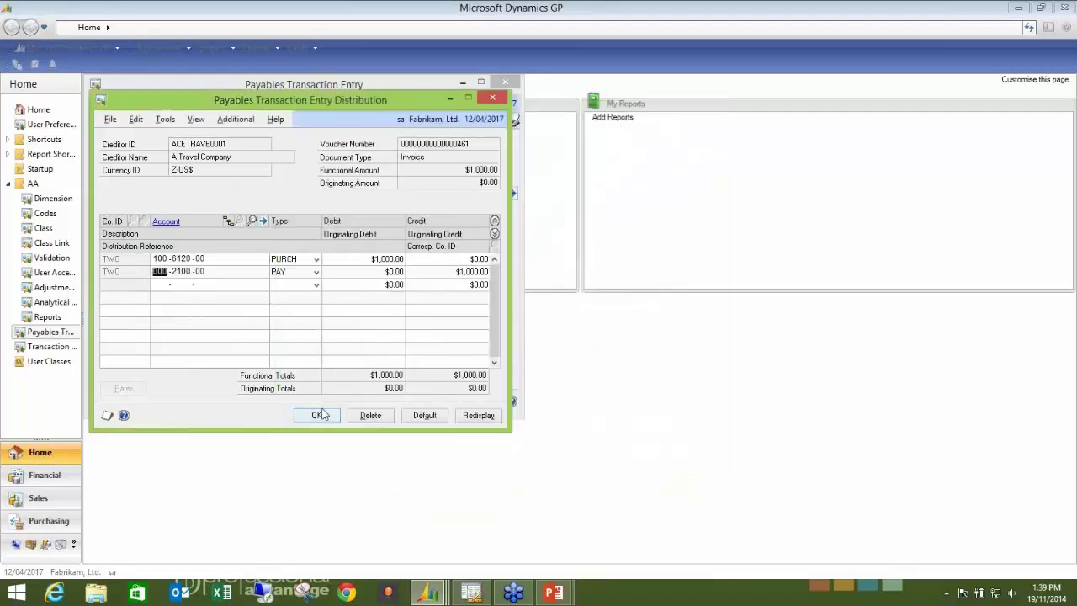
Accept the distributions and save the $1,000 payables invoice in batch D
{"action": "left_click", "coordinate": [319, 414]}
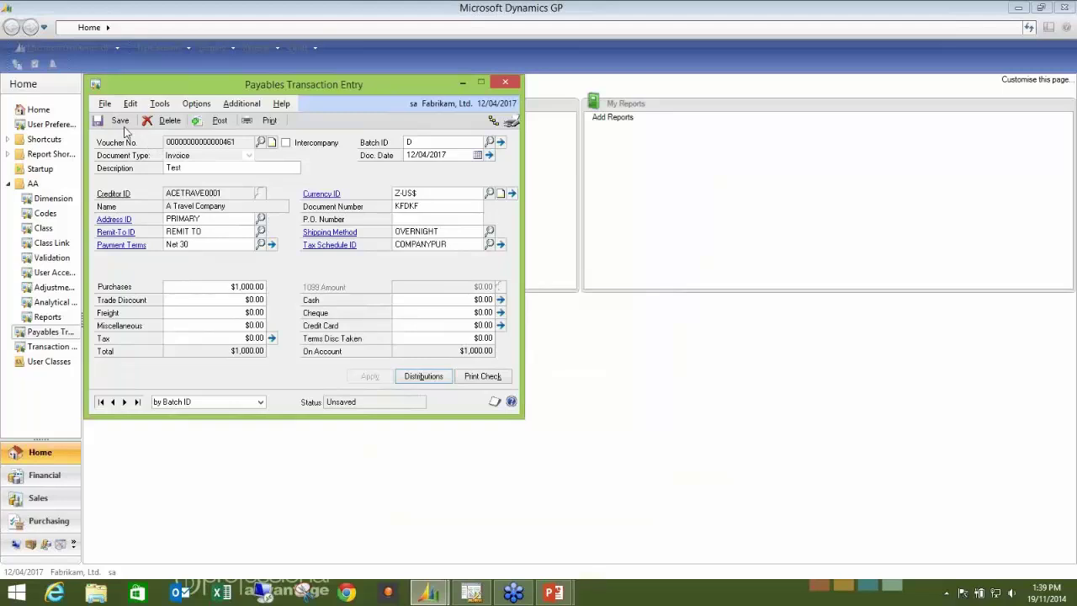
{"action": "left_click", "coordinate": [121, 122]}
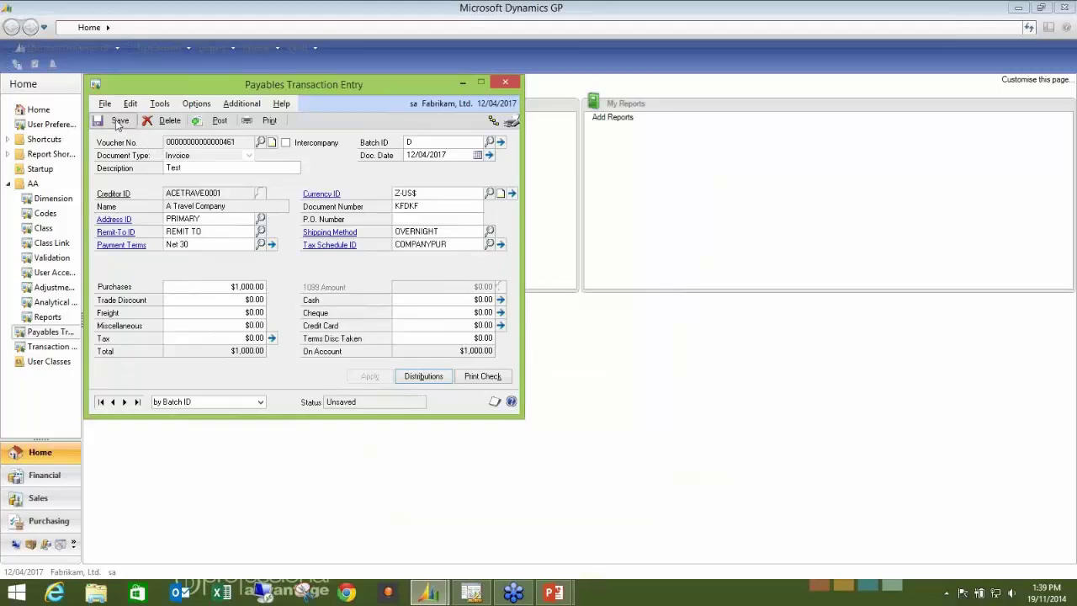
{"action": "left_click", "coordinate": [501, 143]}
{"action": "key", "text": "Escape"}
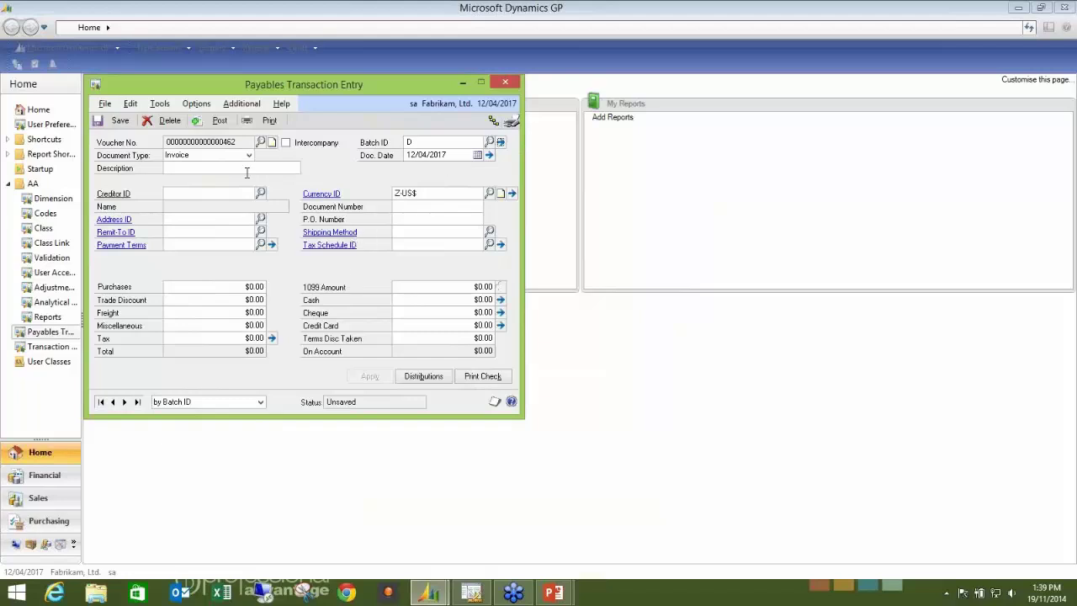
Start a new payables invoice described as "test" for creditor ACETRAVE0001 (A Travel Company)
{"action": "left_click", "coordinate": [285, 167]}
{"action": "type", "text": "test"}
{"action": "key", "text": "Tab"}
{"action": "left_click", "coordinate": [261, 194]}
{"action": "double_click", "coordinate": [441, 233]}
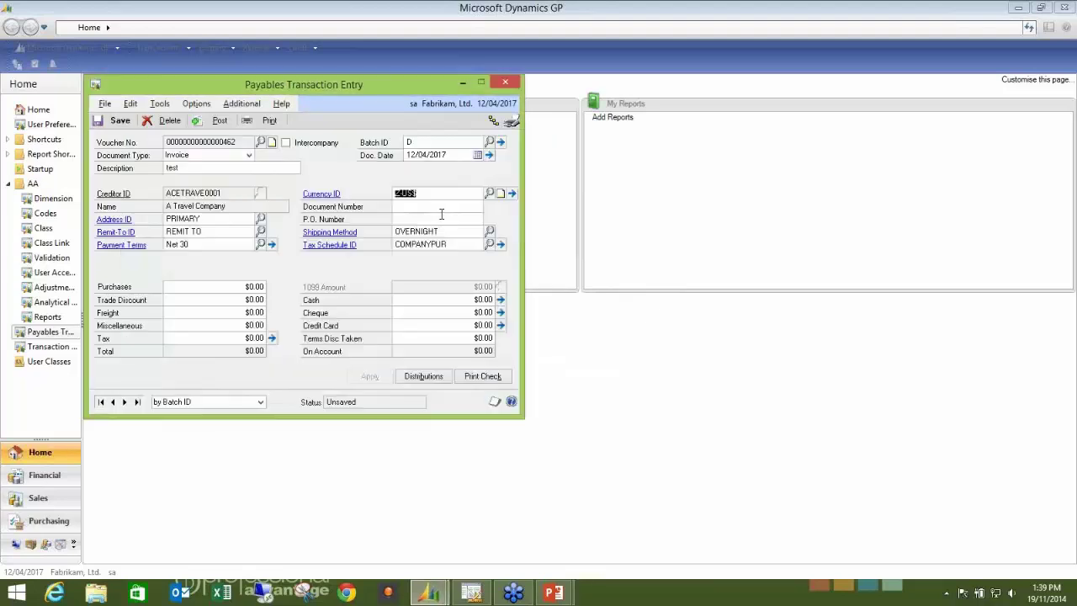
Set the invoice's document number to SDSDS and its purchases amount to $300
{"action": "left_click", "coordinate": [431, 208]}
{"action": "type", "text": "SDSDS"}
{"action": "left_click", "coordinate": [252, 286]}
{"action": "type", "text": "300"}
{"action": "key", "text": "Tab"}
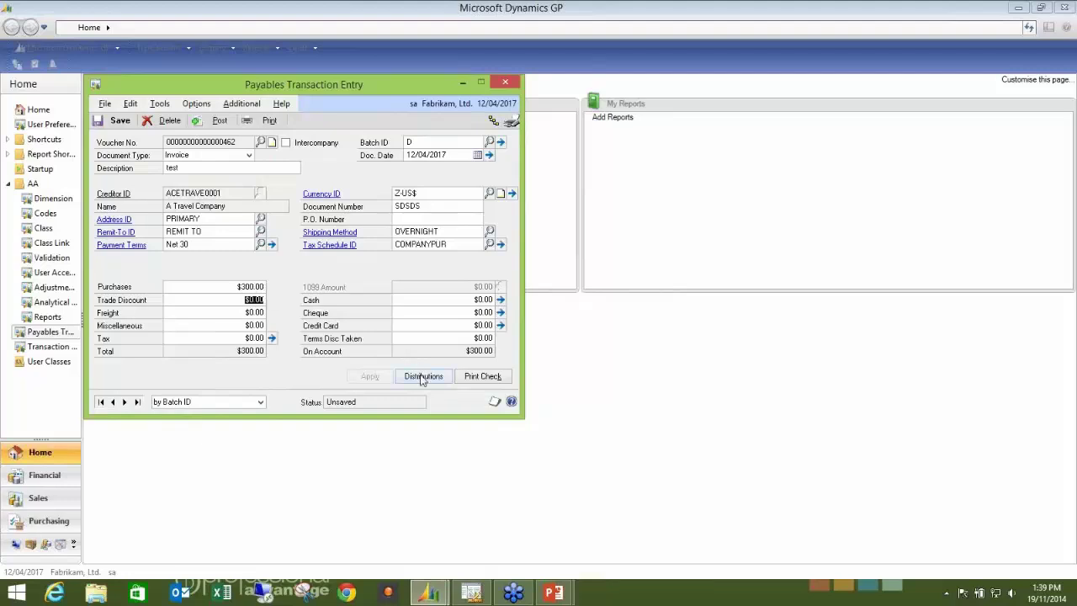
In the invoice's distributions, set the PURCH line's account to 200-6120-00 and open its analytical entry
{"action": "left_click", "coordinate": [422, 376]}
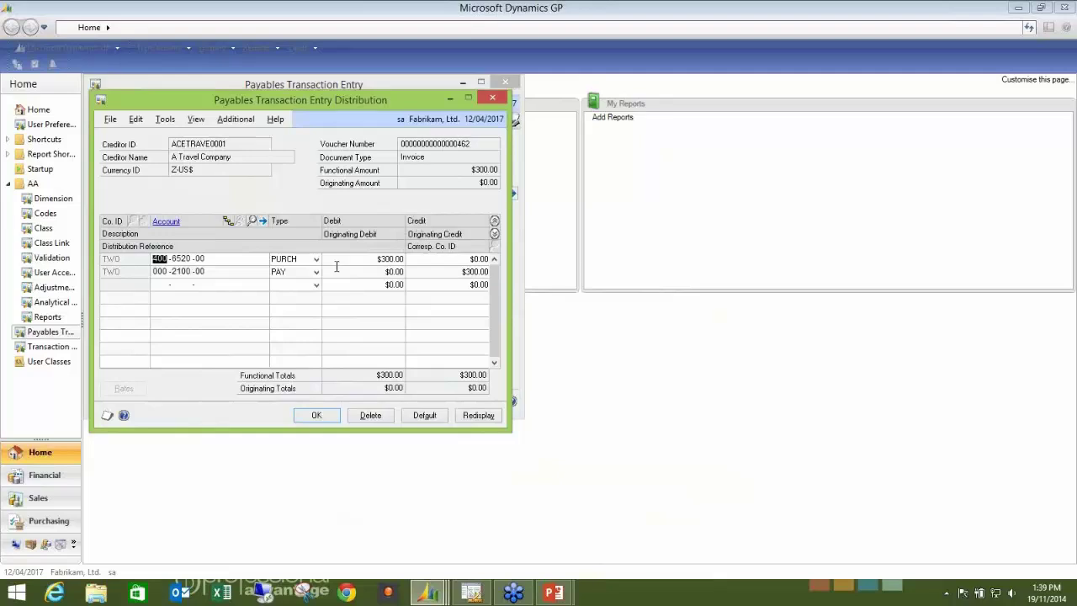
{"action": "type", "text": "200 -6120"}
{"action": "key", "text": "Tab"}
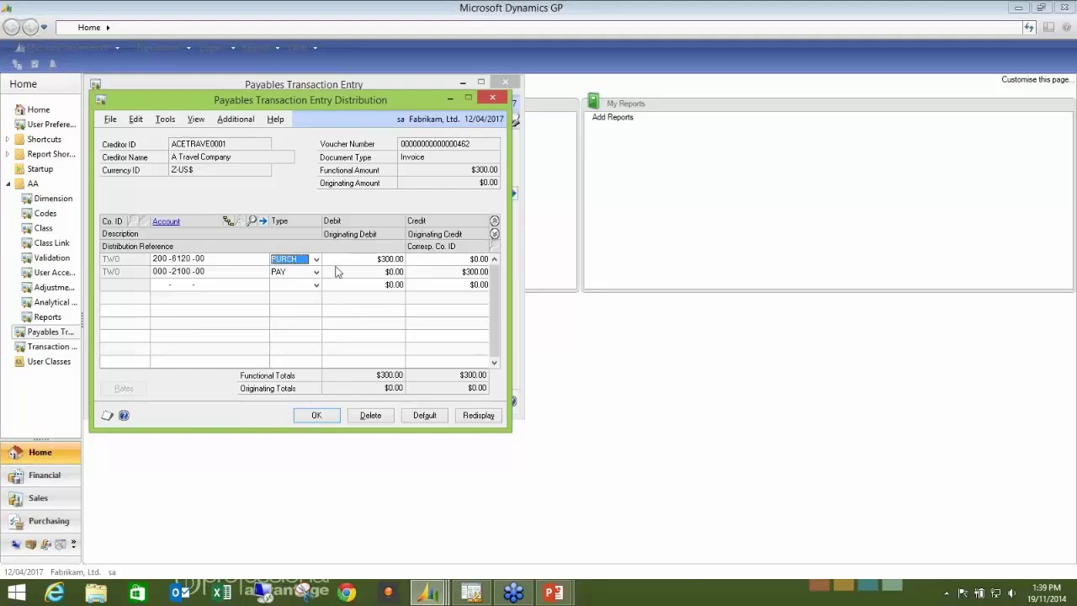
{"action": "key", "text": "Tab"}
{"action": "key", "text": "Tab"}
{"action": "key", "text": "Tab"}
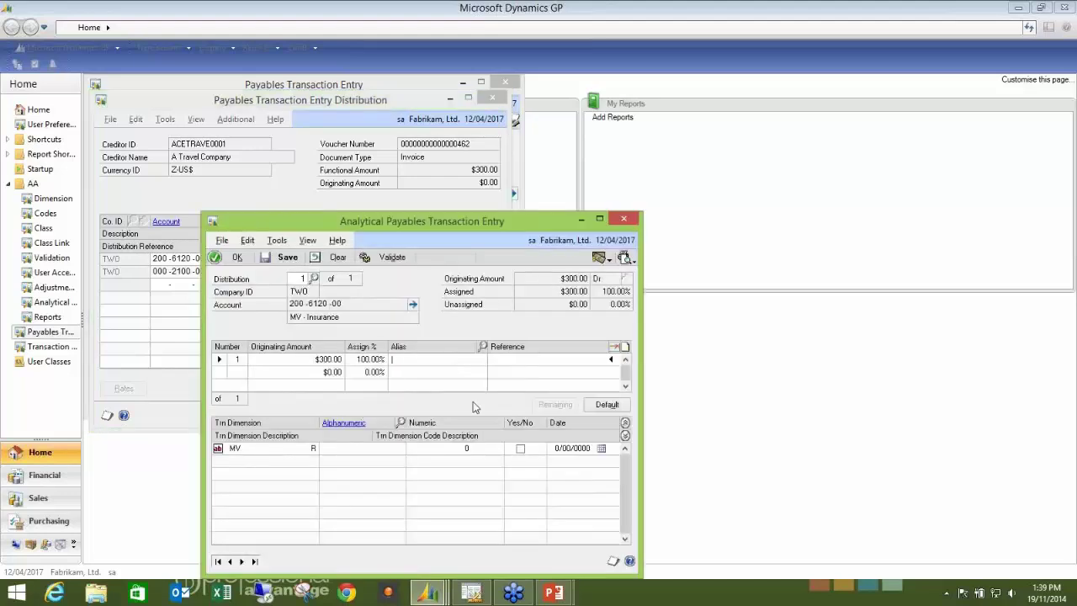
Try to accept the analytical entry without an MV code, decline saving with errors and review the validation log
{"action": "left_click", "coordinate": [467, 449]}
{"action": "left_click", "coordinate": [234, 256]}
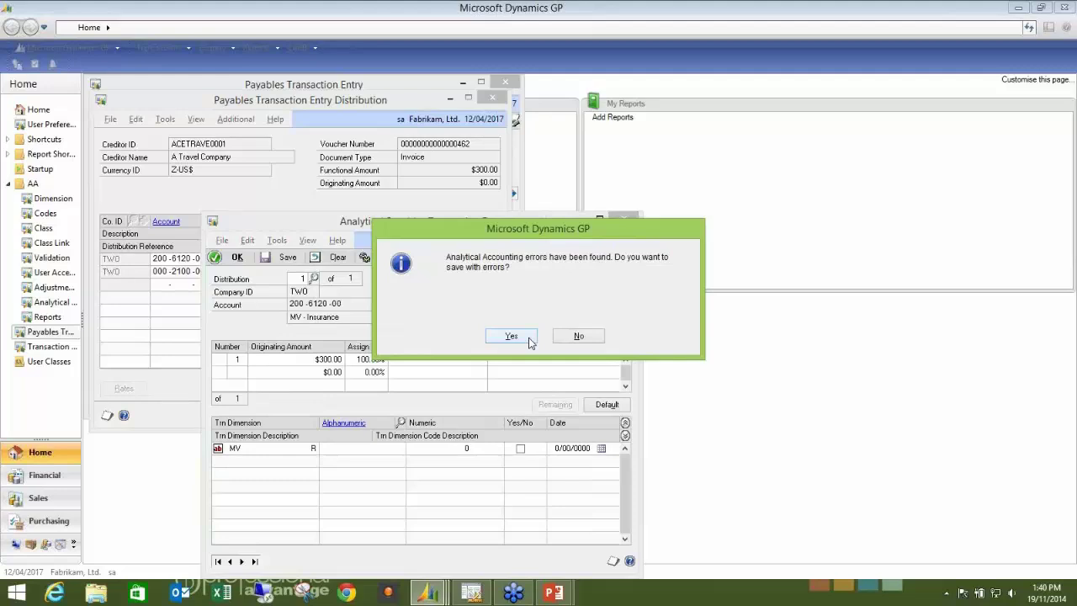
{"action": "left_click", "coordinate": [595, 338]}
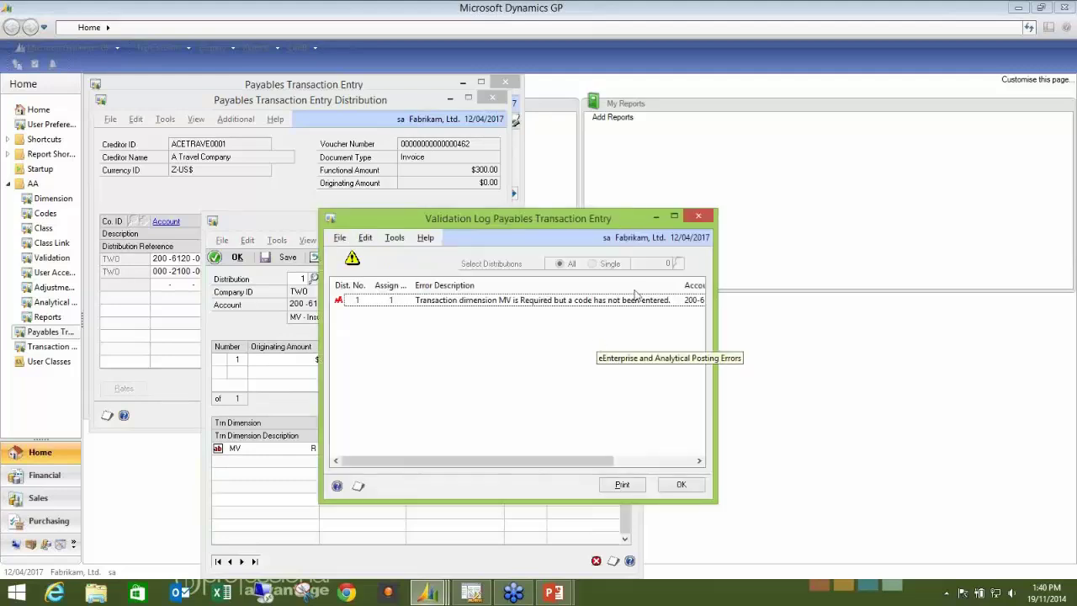
{"action": "left_click", "coordinate": [702, 217]}
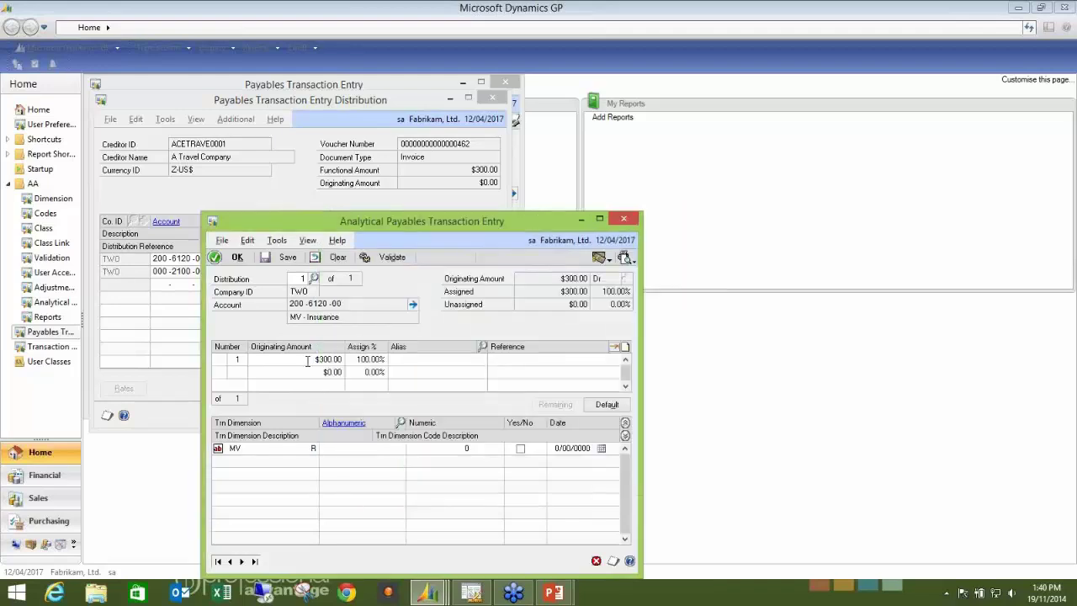
Assign the second listed MV code to the insurance distribution, and validate and accept the analytical entry
{"action": "left_click", "coordinate": [344, 449]}
{"action": "left_click", "coordinate": [401, 423]}
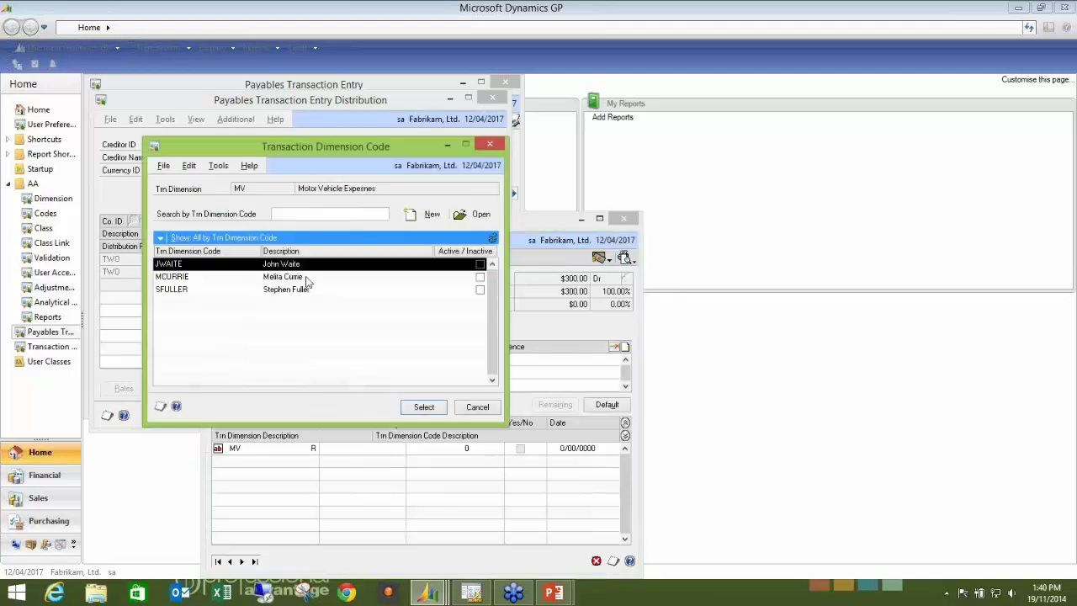
{"action": "left_click", "coordinate": [424, 406]}
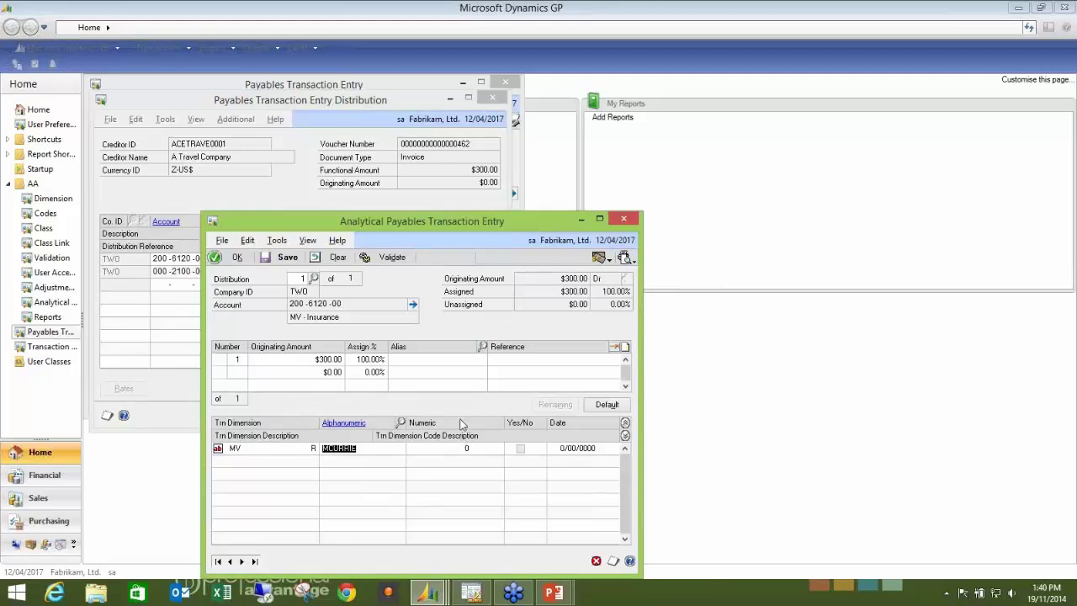
{"action": "left_click", "coordinate": [392, 258]}
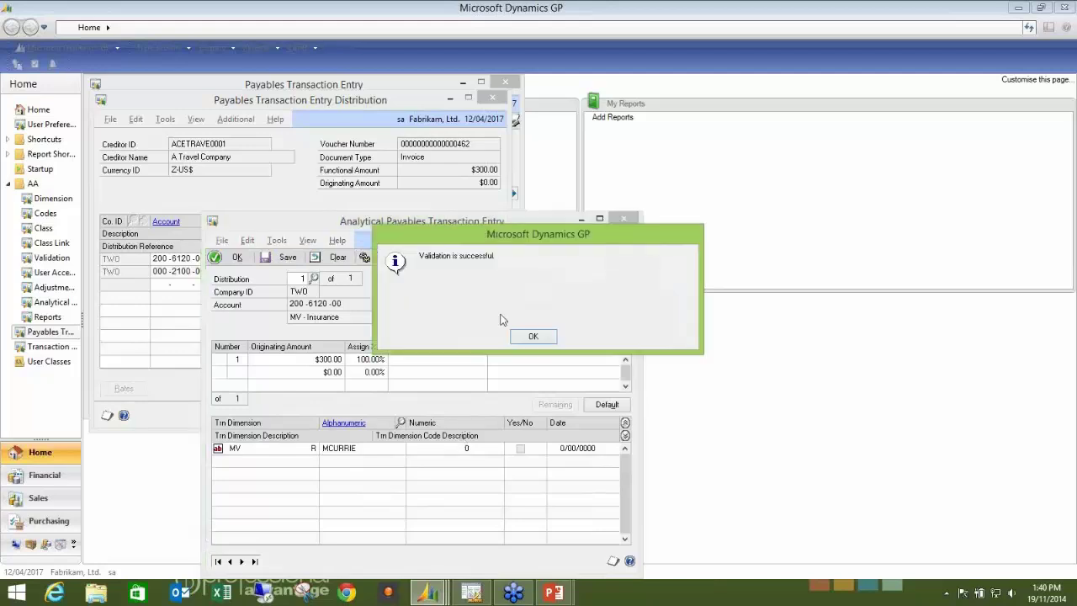
{"action": "left_click", "coordinate": [520, 335]}
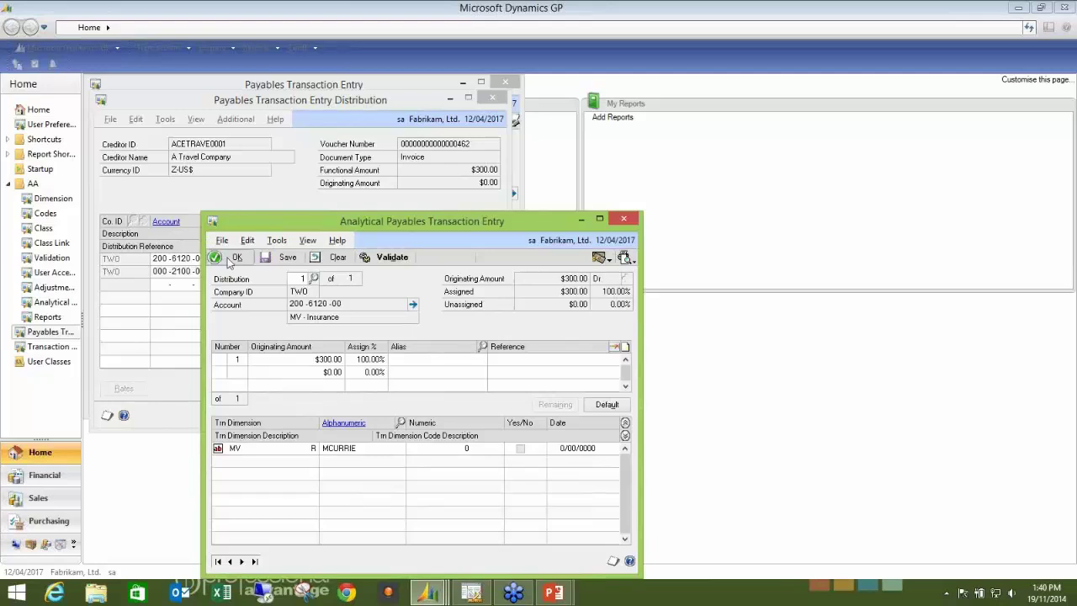
{"action": "left_click", "coordinate": [232, 257]}
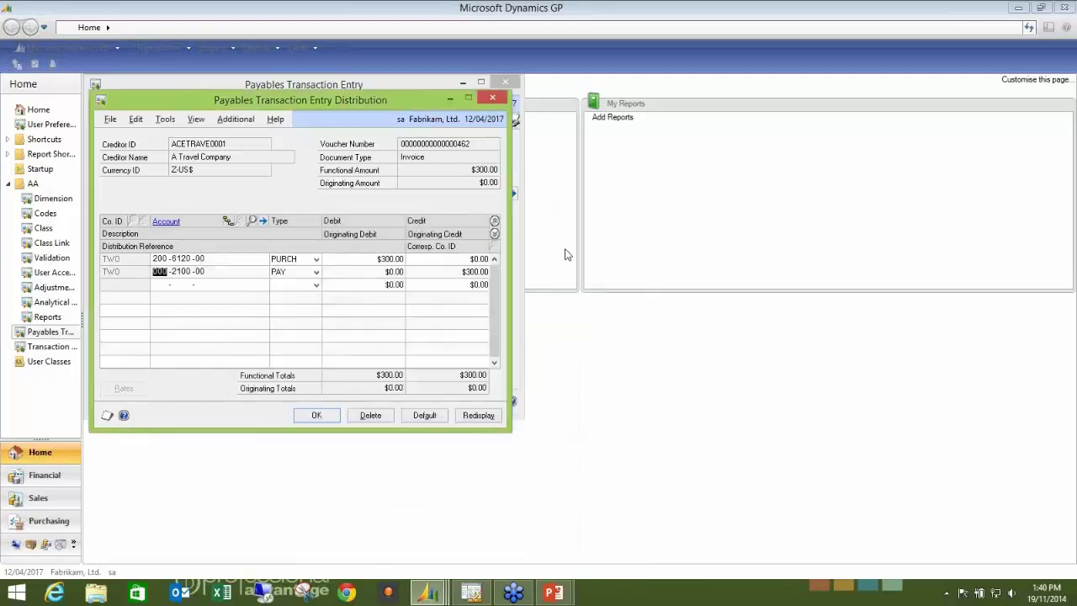
Save the $300 invoice with its distributions and post payables batch D
{"action": "left_click", "coordinate": [316, 422]}
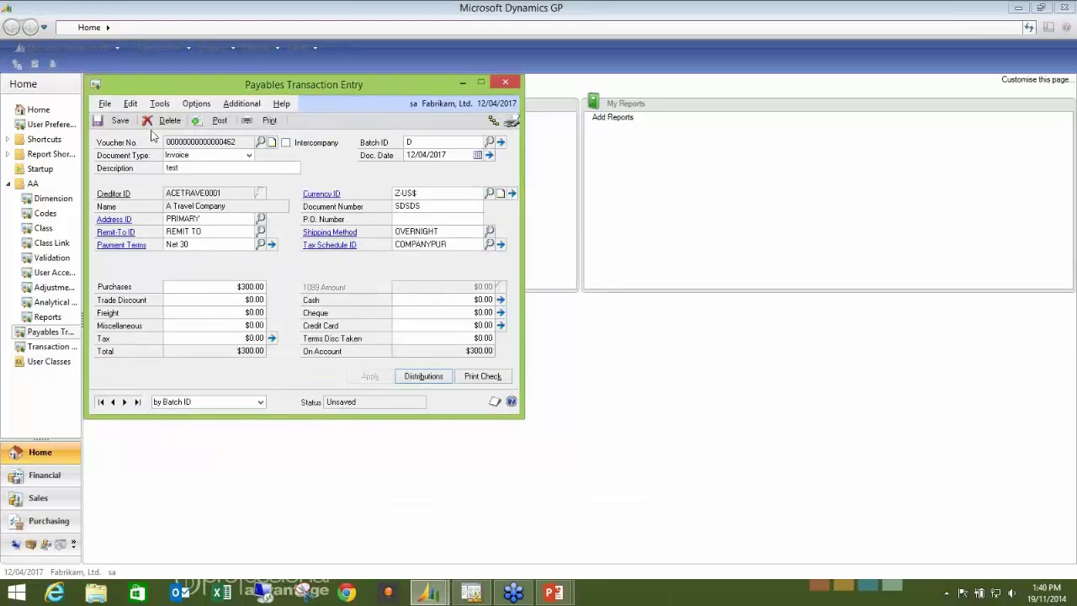
{"action": "key", "text": "ctrl+s"}
{"action": "left_click", "coordinate": [500, 143]}
{"action": "left_click", "coordinate": [506, 84]}
{"action": "left_click", "coordinate": [507, 84]}
{"action": "left_click", "coordinate": [275, 200]}
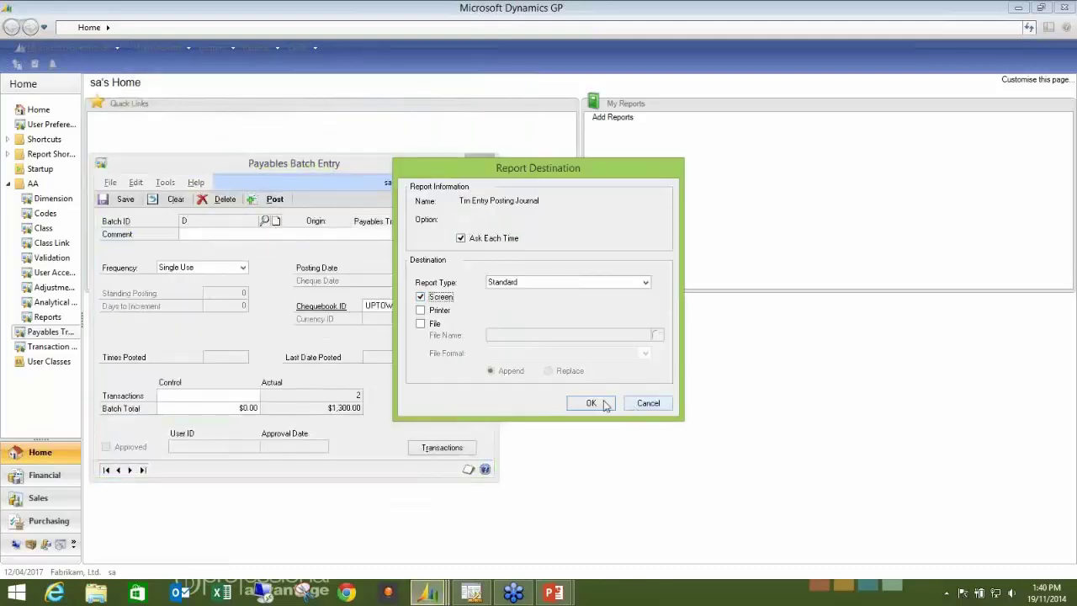
Output the Trn Entry Posting Journal and the AA Trn Entry Posting Journal to the screen, cancelling the distribution summary and other unneeded reports
{"action": "left_click", "coordinate": [593, 403]}
{"action": "left_click", "coordinate": [650, 407]}
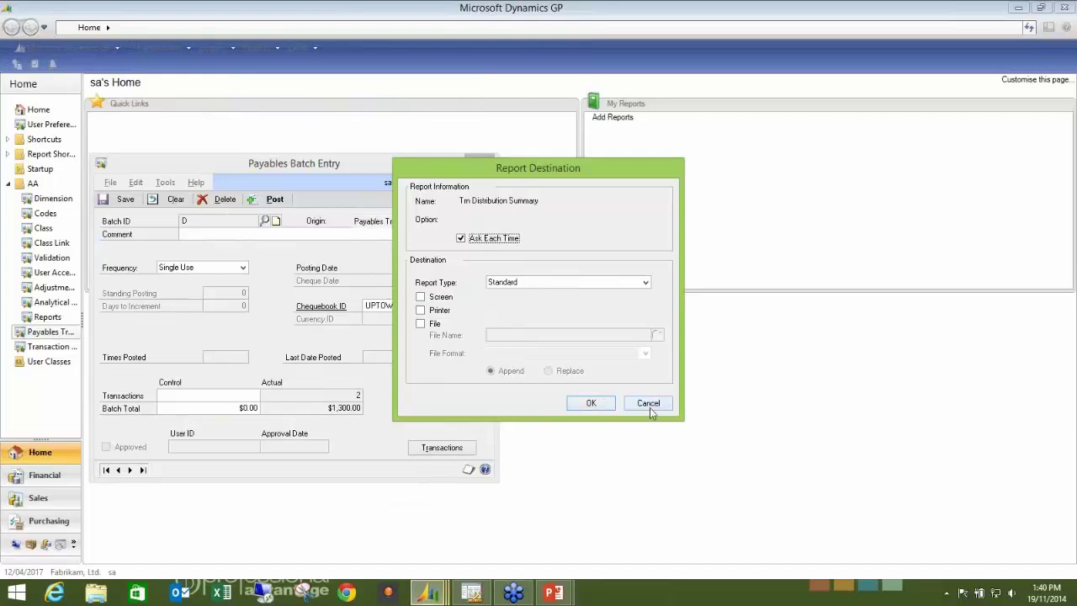
{"action": "left_click", "coordinate": [649, 407]}
{"action": "left_click", "coordinate": [649, 407]}
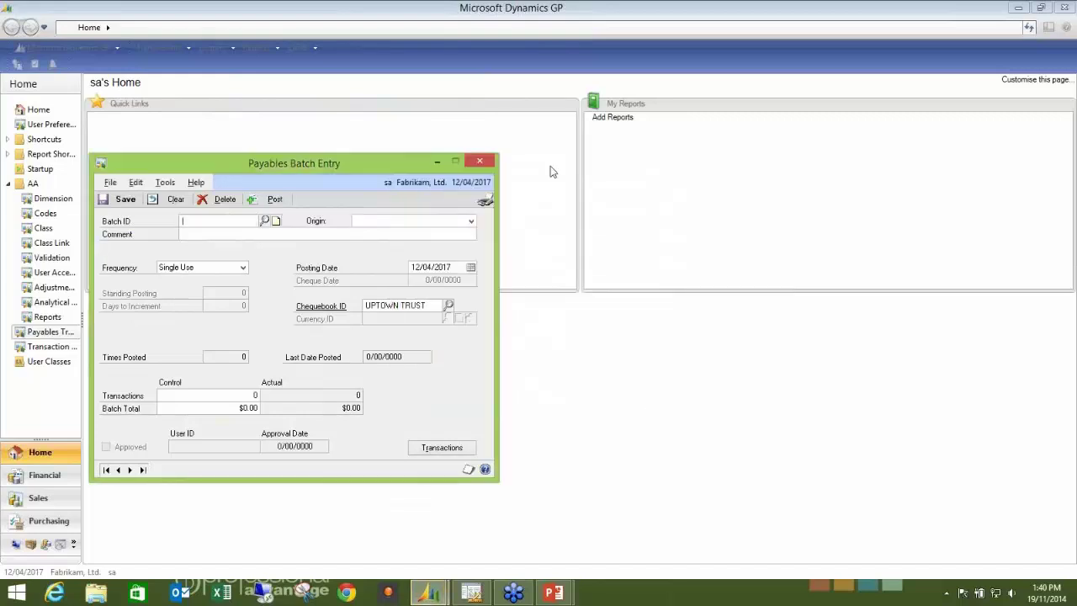
{"action": "left_click", "coordinate": [495, 162]}
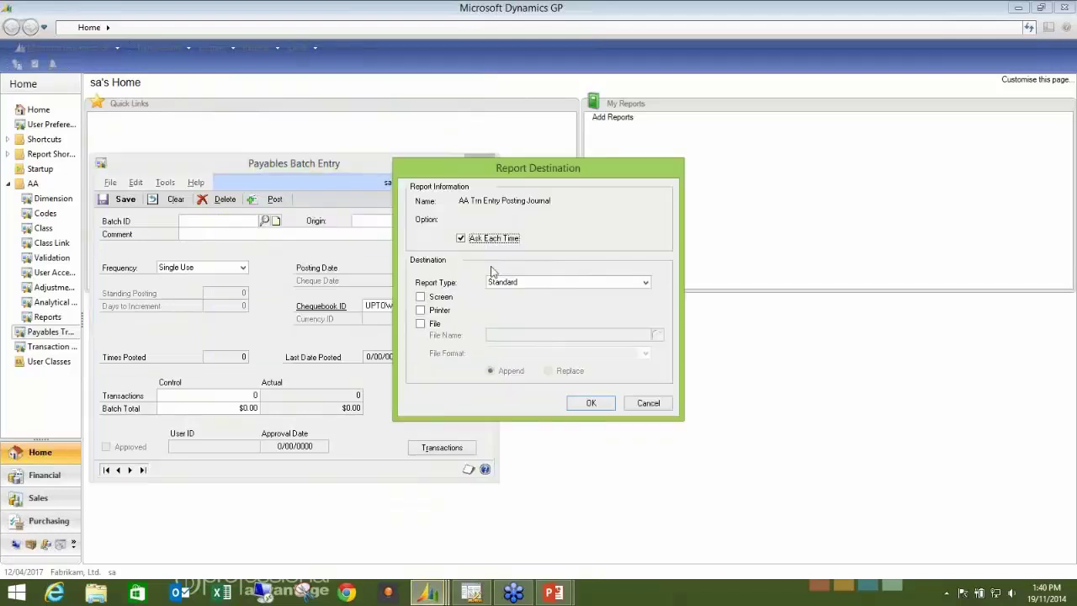
{"action": "left_click", "coordinate": [588, 404]}
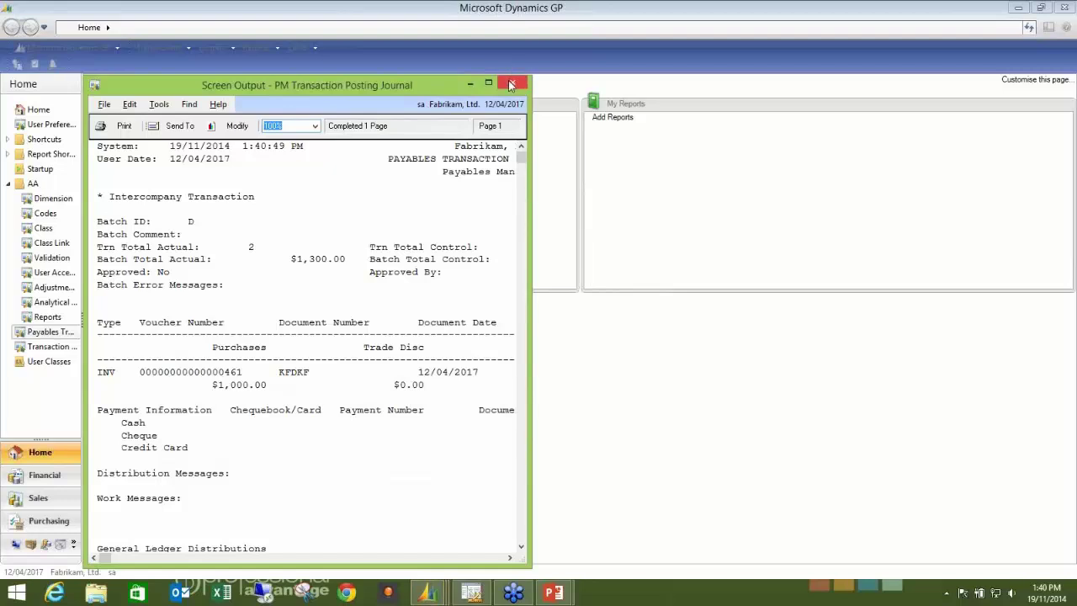
Review the payables posting journal and the Analytical Accounting posting journal, and close them along with the batch entry
{"action": "left_click", "coordinate": [509, 85]}
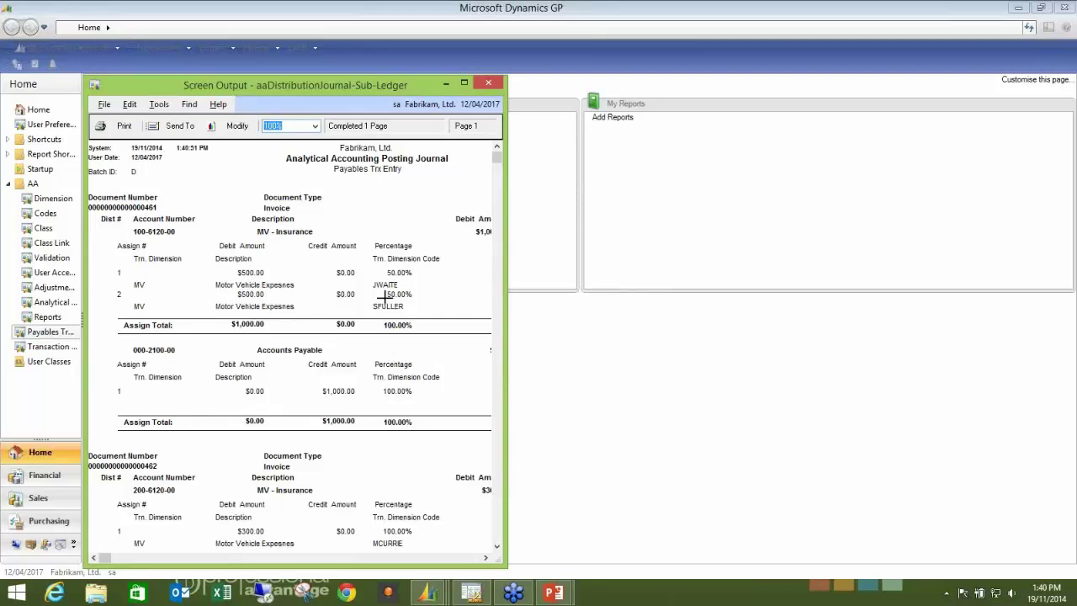
{"action": "left_click", "coordinate": [490, 84]}
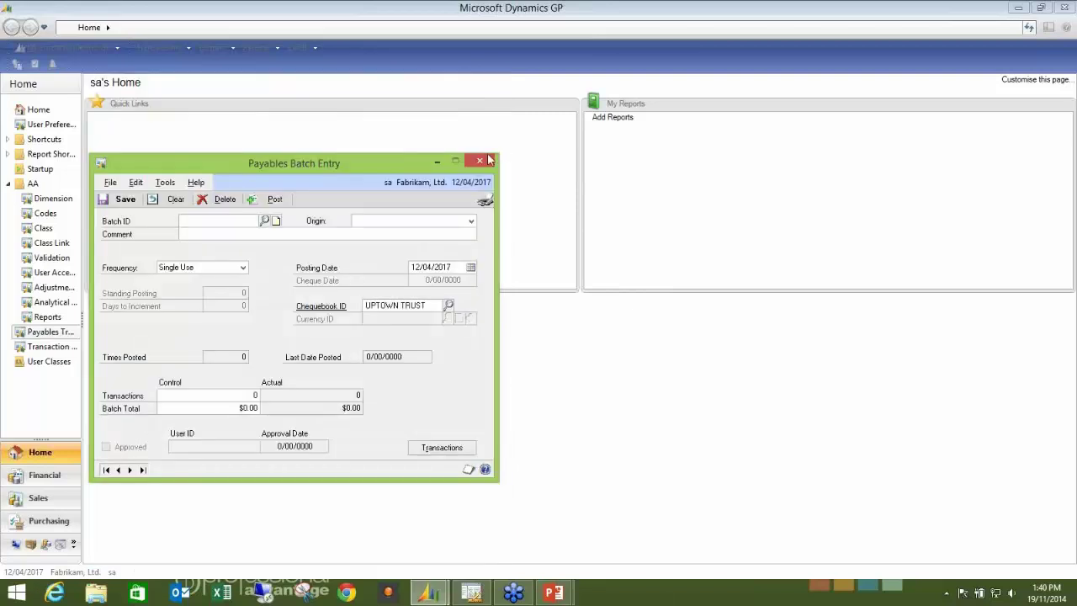
{"action": "left_click", "coordinate": [483, 161]}
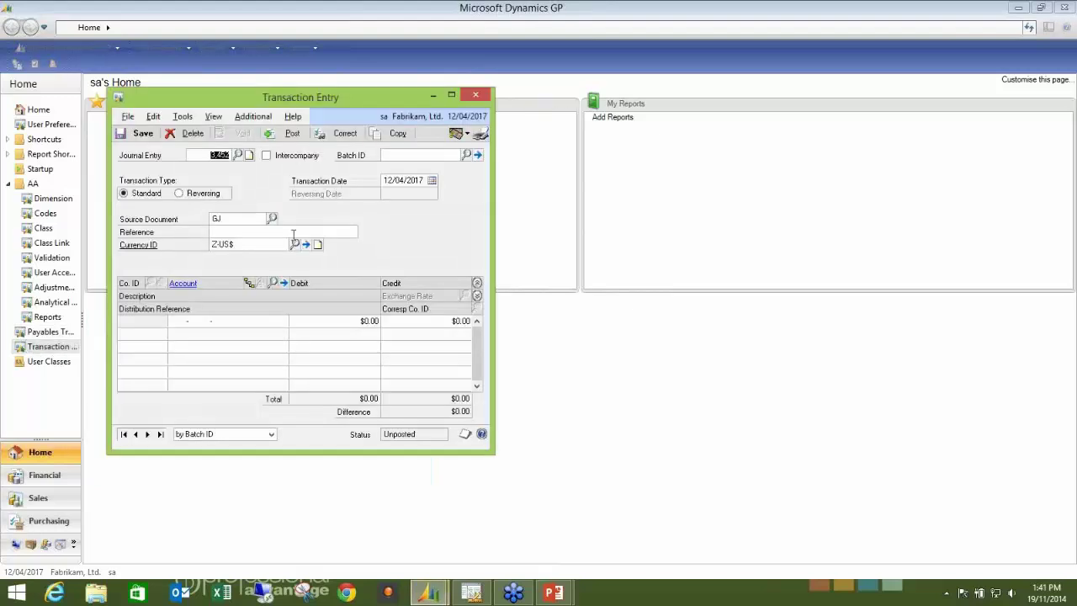
Start a general ledger journal entry with reference "test" and look up accounts for its first line, leaving without a selection
{"action": "left_click", "coordinate": [272, 231]}
{"action": "type", "text": "test"}
{"action": "key", "text": "Tab"}
{"action": "left_click", "coordinate": [175, 320]}
{"action": "key", "text": "ctrl+l"}
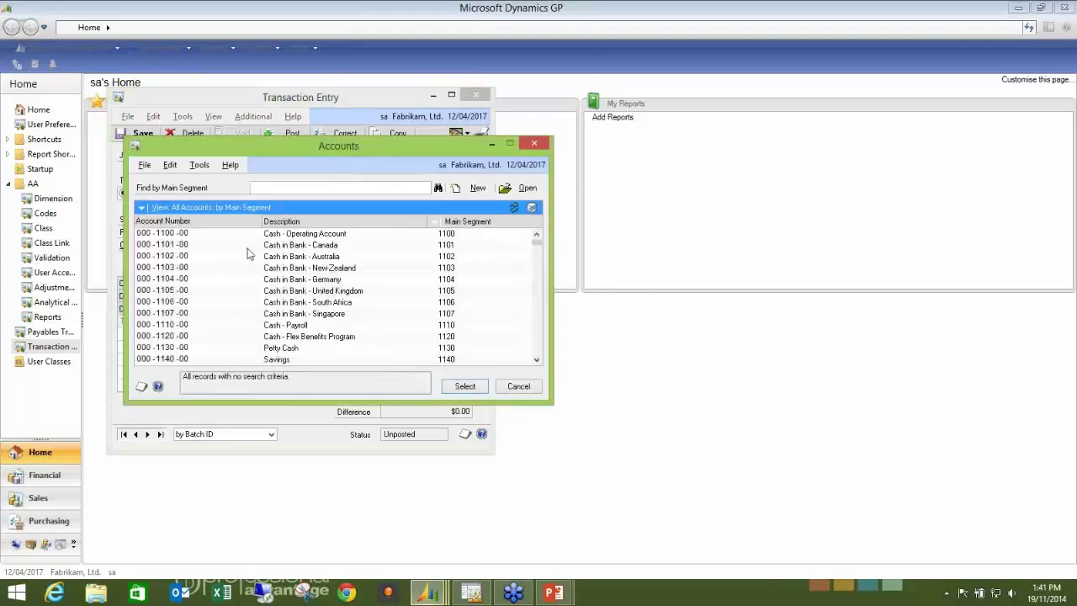
{"action": "left_click", "coordinate": [533, 143]}
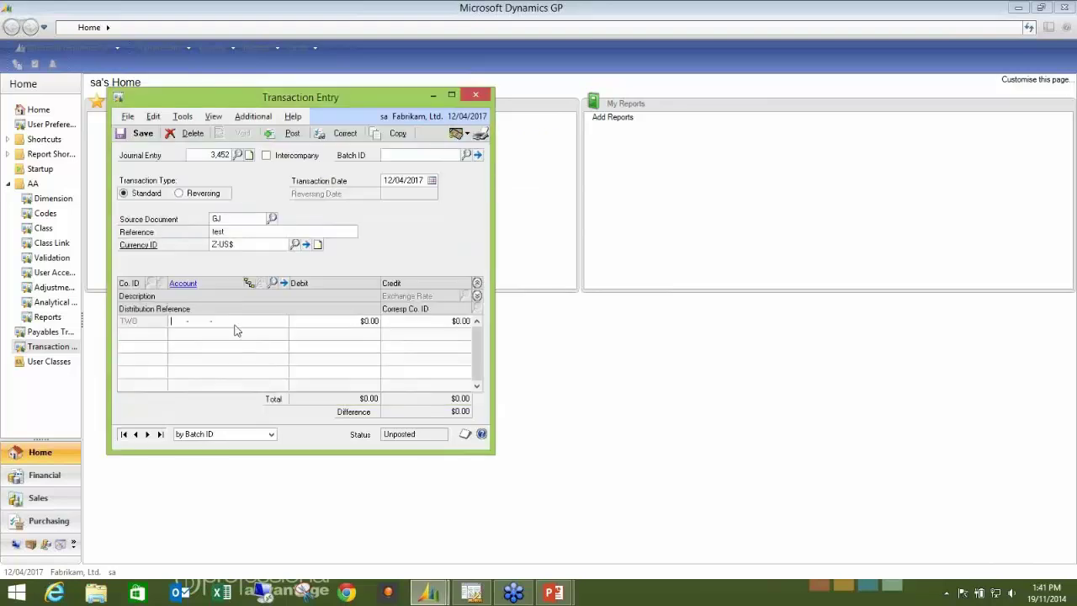
Enter a $400 debit to account 200-6120-00 in the journal entry and open its analytical entry
{"action": "type", "text": "100 -61"}
{"action": "key", "text": "shift+Home"}
{"action": "key", "text": "BackSpace"}
{"action": "type", "text": "2006120"}
{"action": "key", "text": "Tab"}
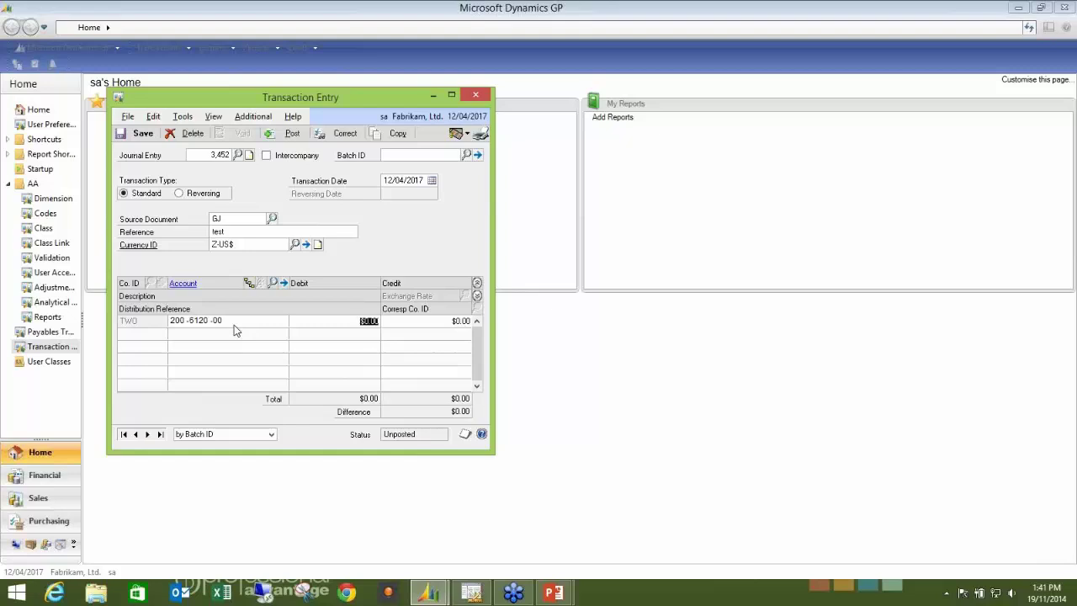
{"action": "type", "text": "400"}
{"action": "key", "text": "Tab"}
{"action": "key", "text": "Tab"}
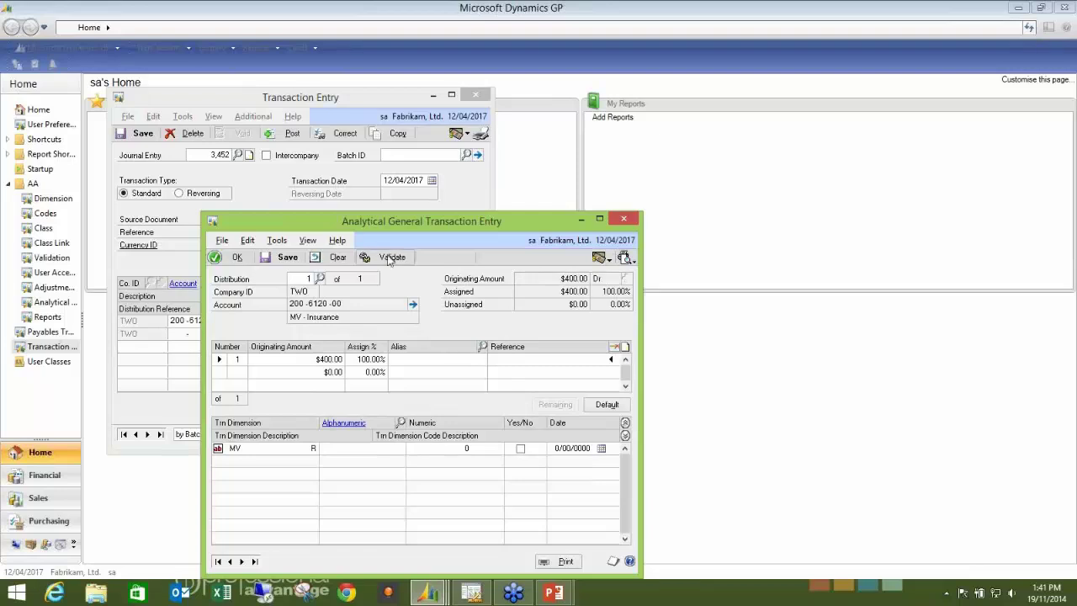
Clear the journal line's analytical entry, delete the whole journal entry and close transaction entry
{"action": "left_click", "coordinate": [333, 257]}
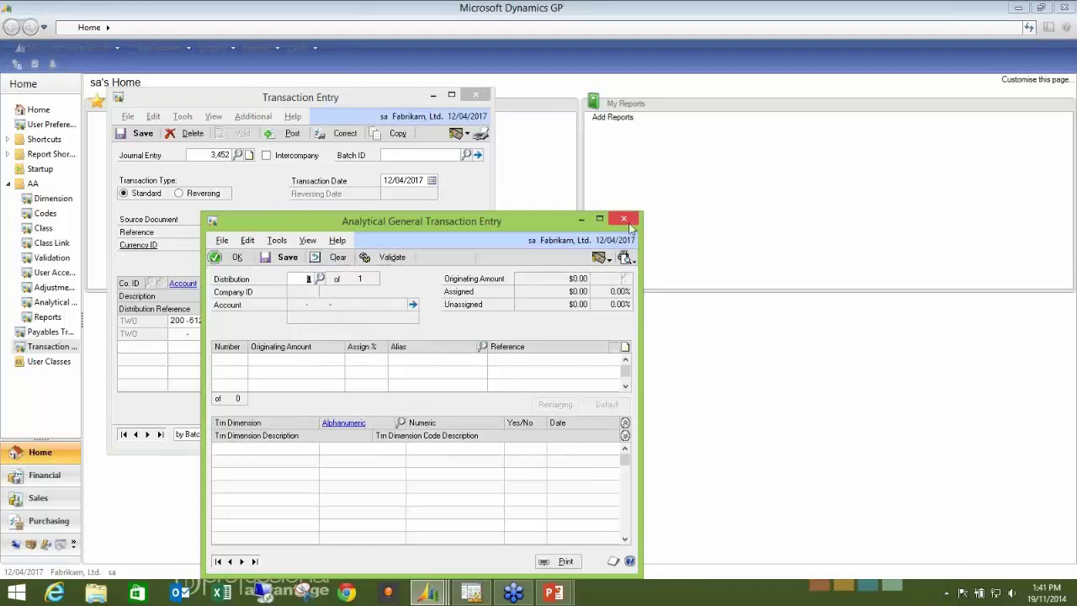
{"action": "left_click", "coordinate": [625, 220]}
{"action": "left_click", "coordinate": [193, 133]}
{"action": "left_click", "coordinate": [504, 338]}
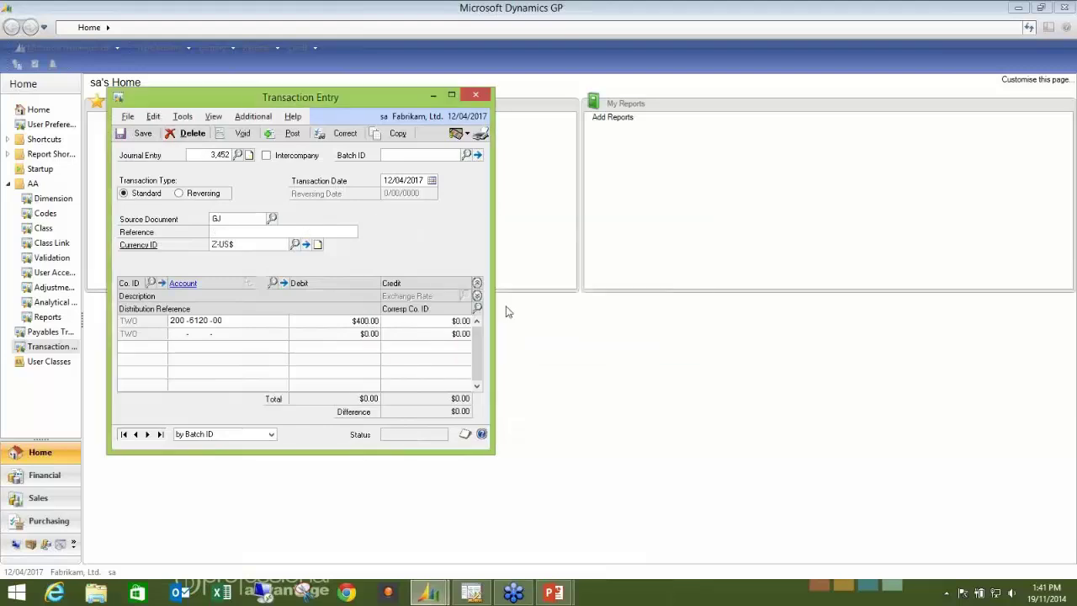
{"action": "left_click", "coordinate": [475, 94]}
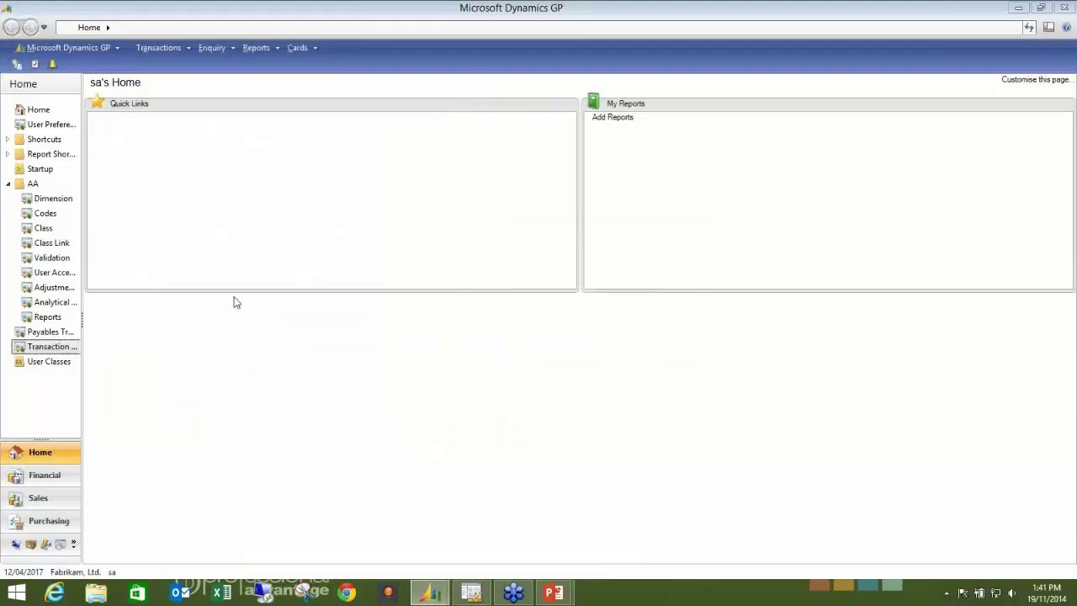
Review the user access settings for the CONTRACT dimension's REGION1 code and close them
{"action": "left_click", "coordinate": [66, 276]}
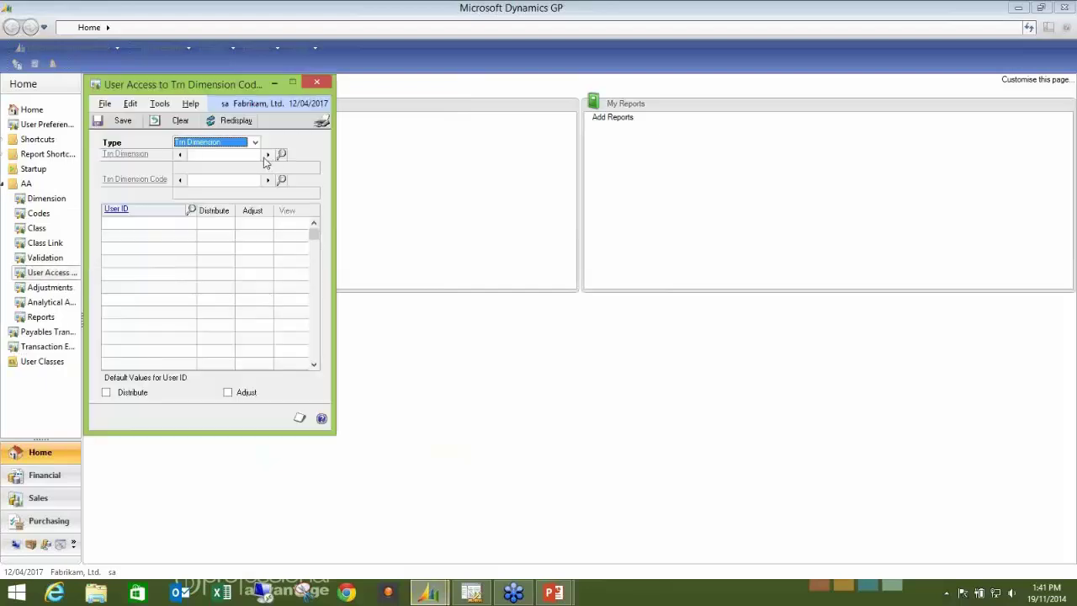
{"action": "left_click", "coordinate": [267, 178]}
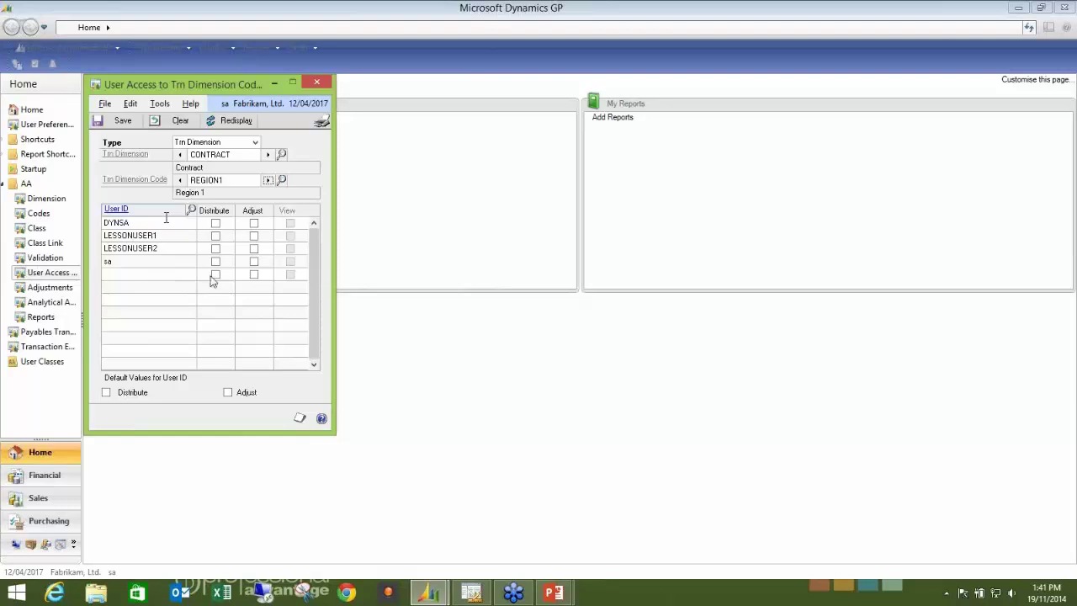
{"action": "left_click", "coordinate": [317, 83]}
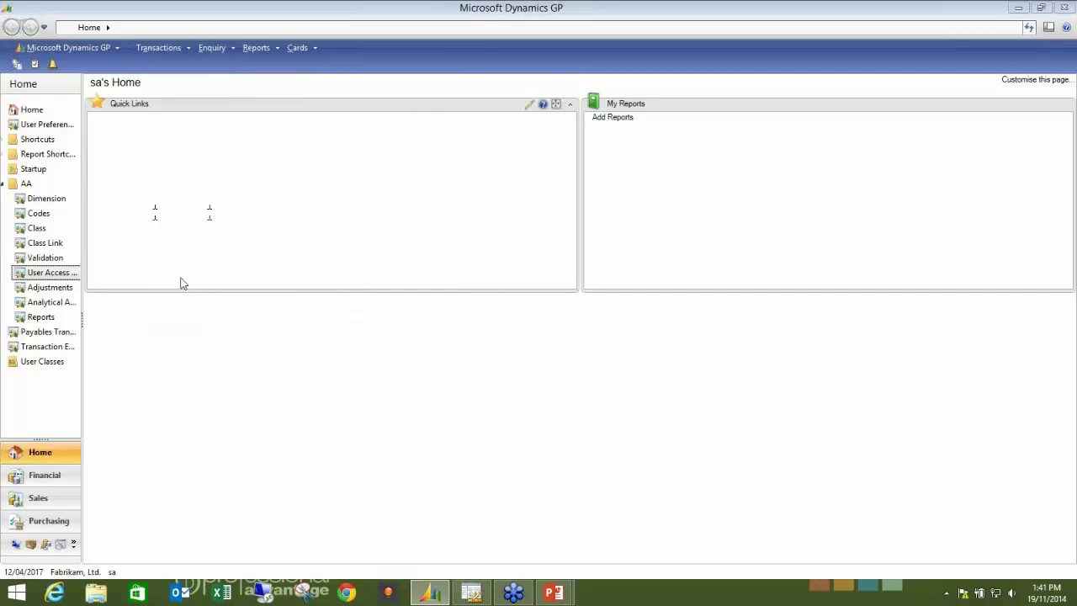
Look up 2017 journal entry 3,449 in the analytical adjustments, review both assignments of its motor vehicle insurance distribution and close it
{"action": "left_click", "coordinate": [59, 291]}
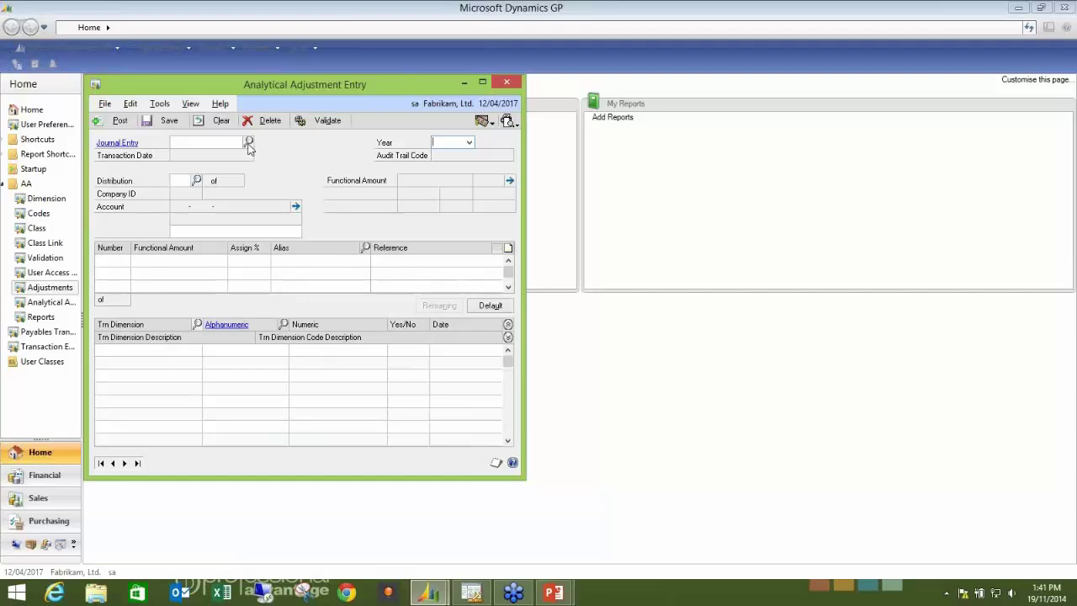
{"action": "left_click", "coordinate": [468, 142]}
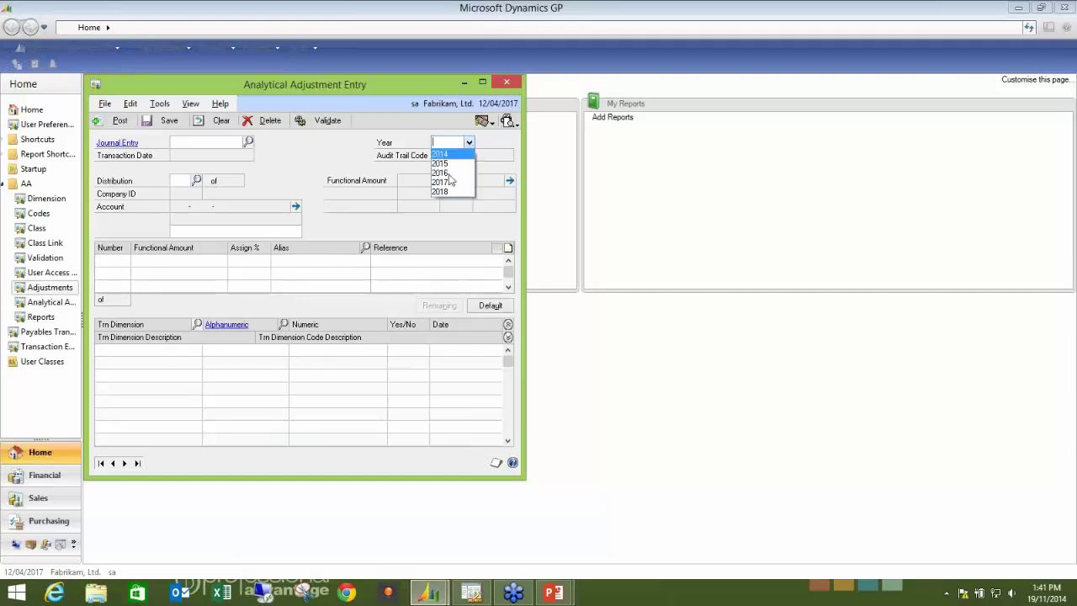
{"action": "left_click", "coordinate": [443, 181]}
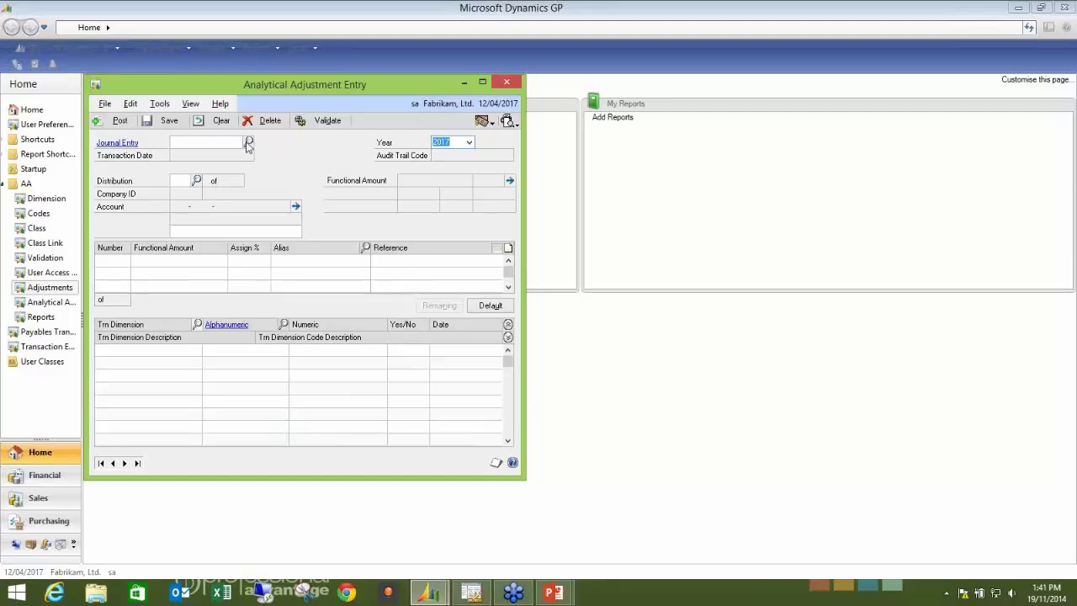
{"action": "left_click", "coordinate": [248, 143]}
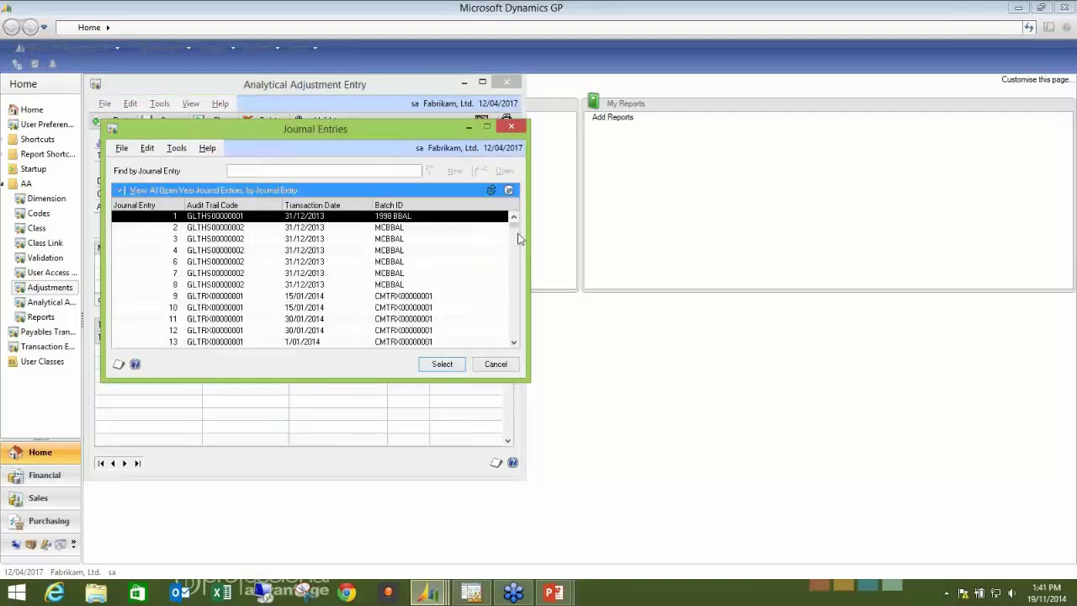
{"action": "left_click_drag", "start_coordinate": [516, 241], "coordinate": [525, 342]}
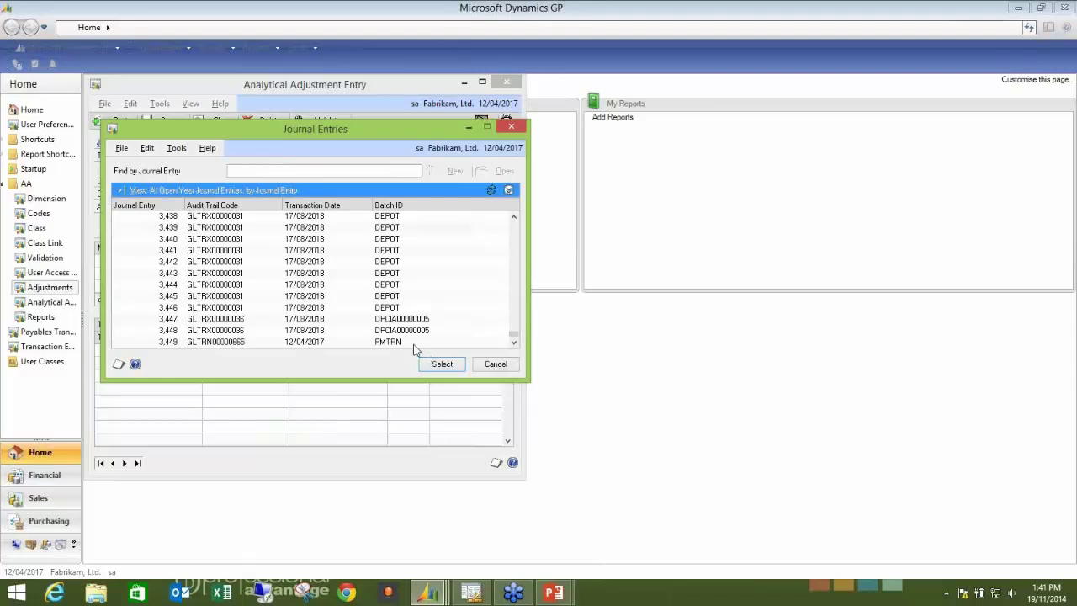
{"action": "double_click", "coordinate": [414, 343]}
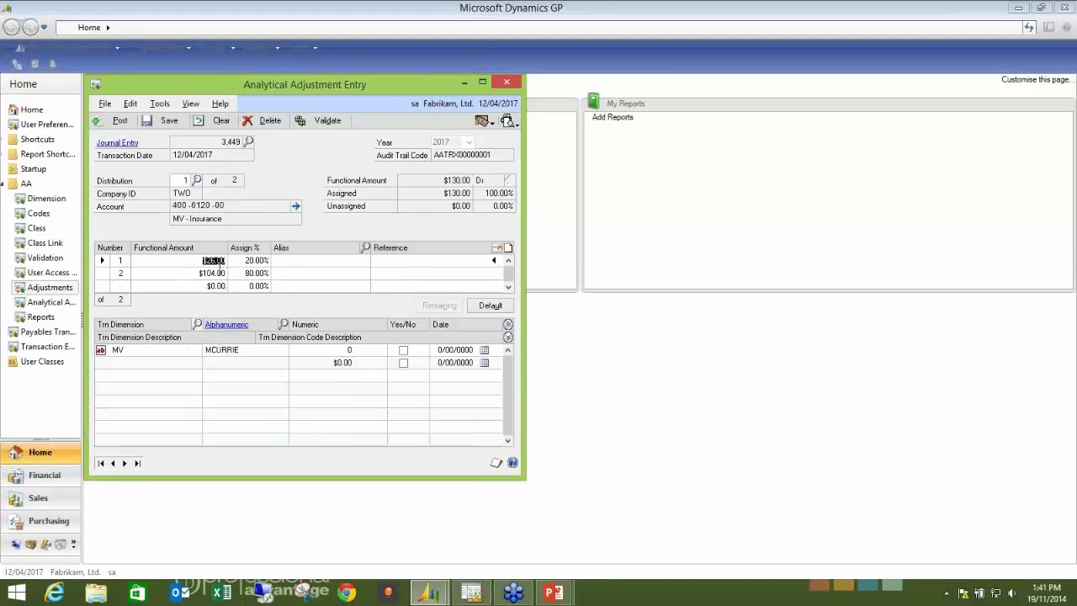
{"action": "left_click", "coordinate": [217, 272]}
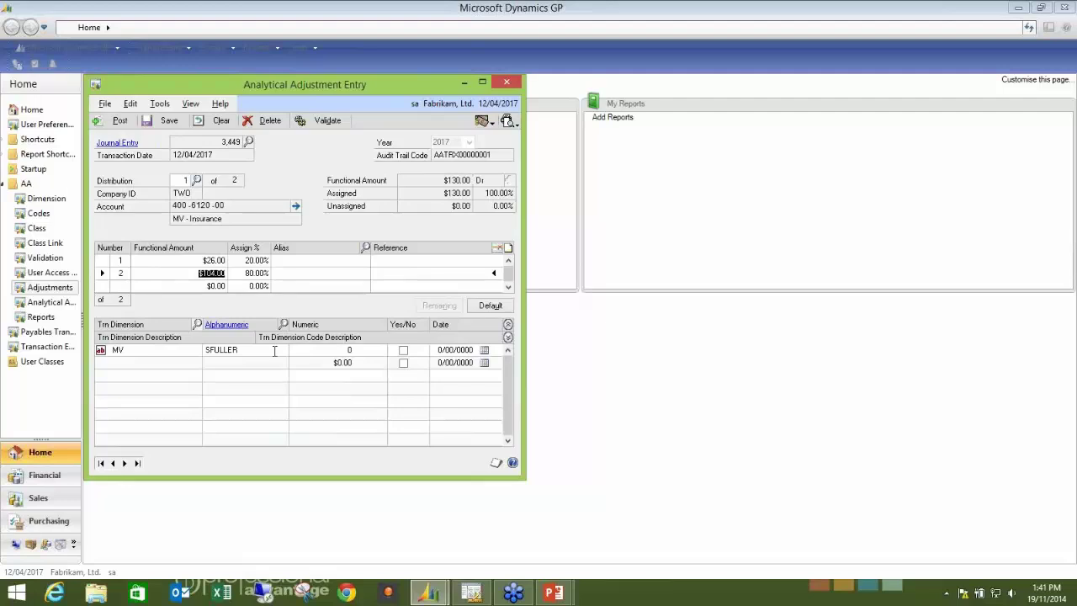
{"action": "left_click", "coordinate": [508, 83]}
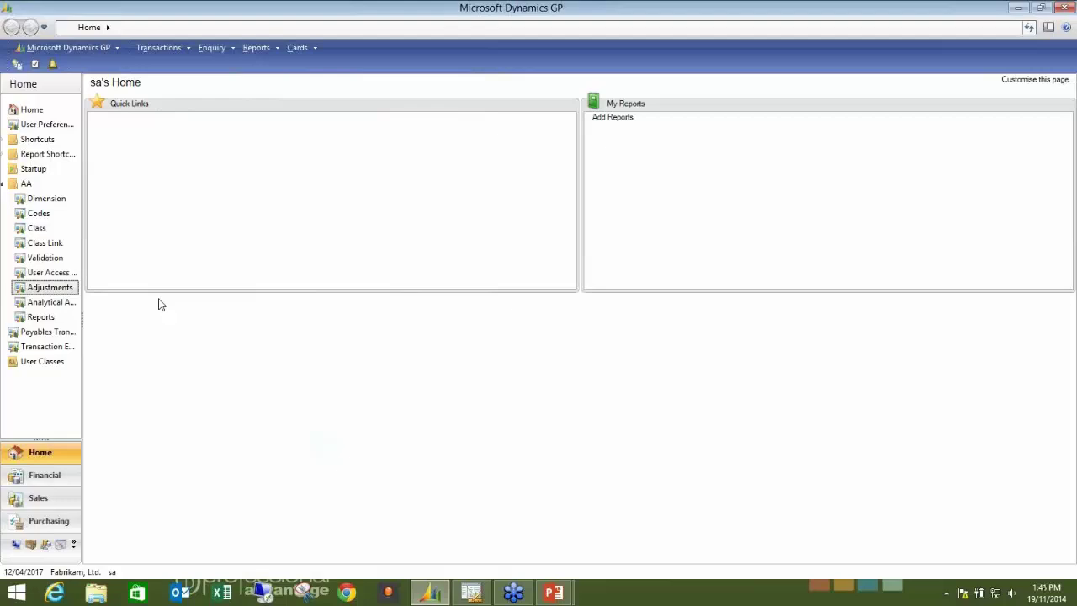
Open the CONTRACT transaction dimension and review its list of dimension codes
{"action": "left_click", "coordinate": [58, 204]}
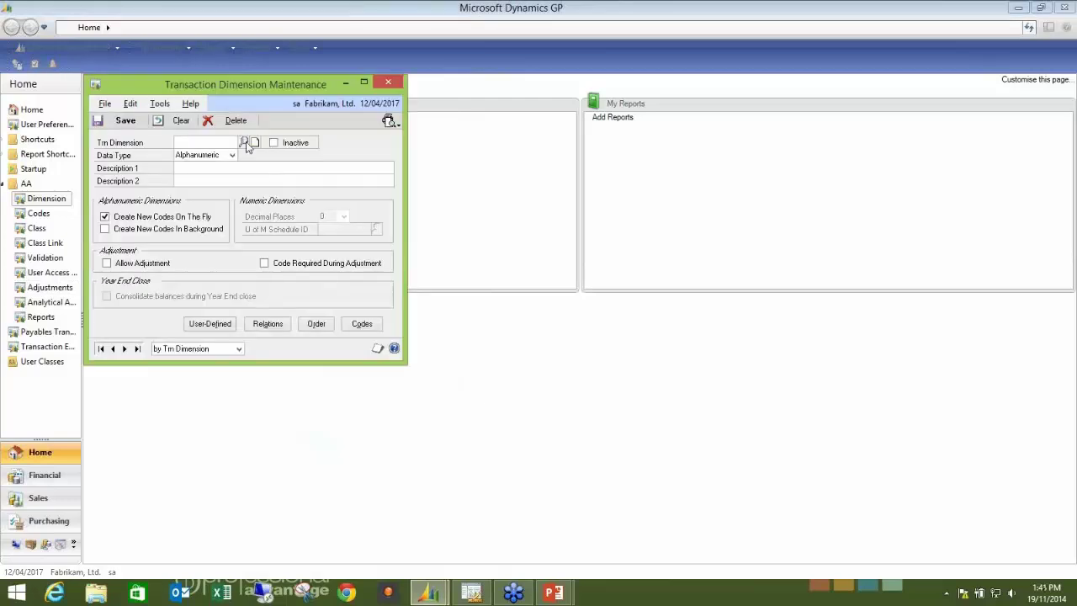
{"action": "left_click", "coordinate": [243, 143]}
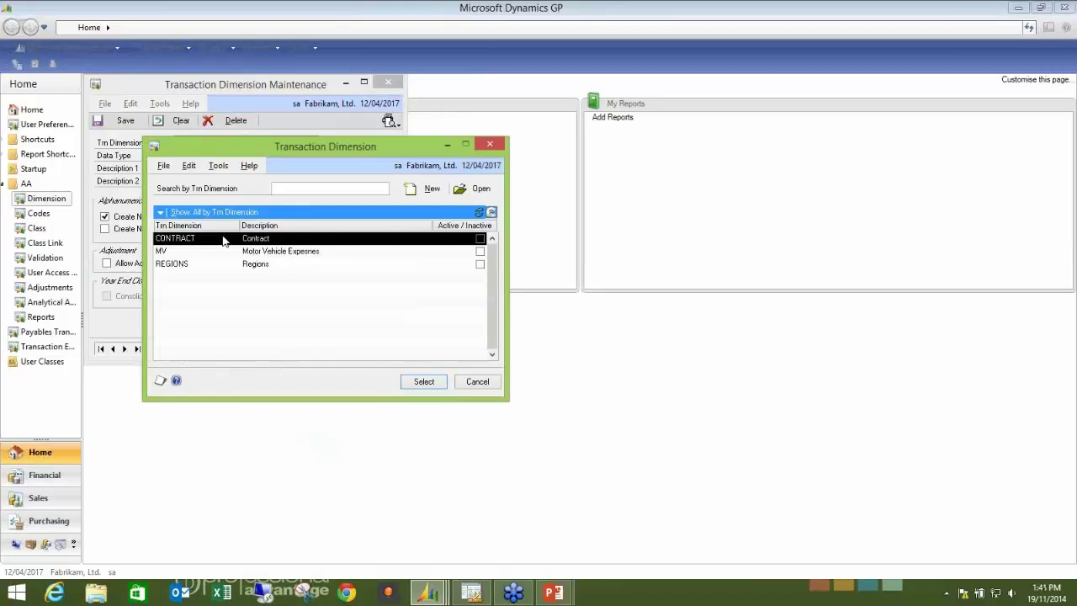
{"action": "double_click", "coordinate": [223, 240]}
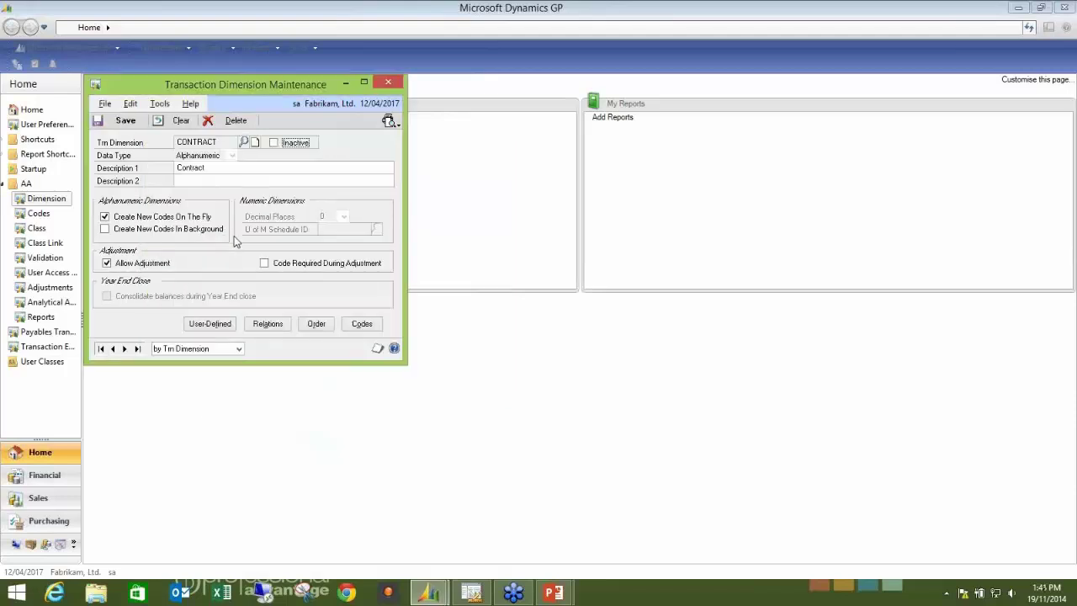
{"action": "left_click", "coordinate": [361, 325]}
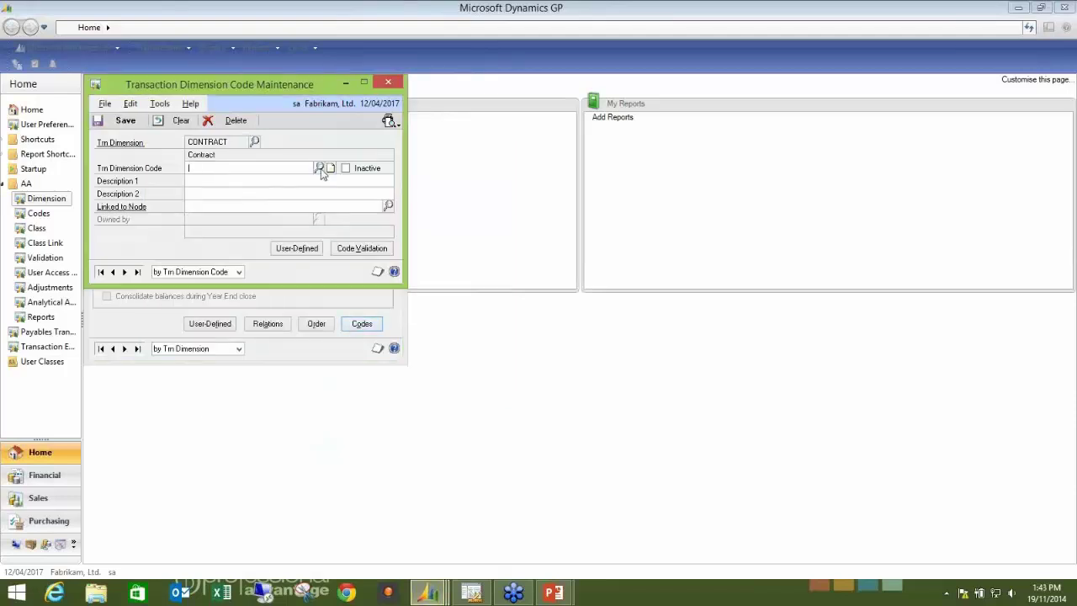
{"action": "left_click", "coordinate": [319, 168]}
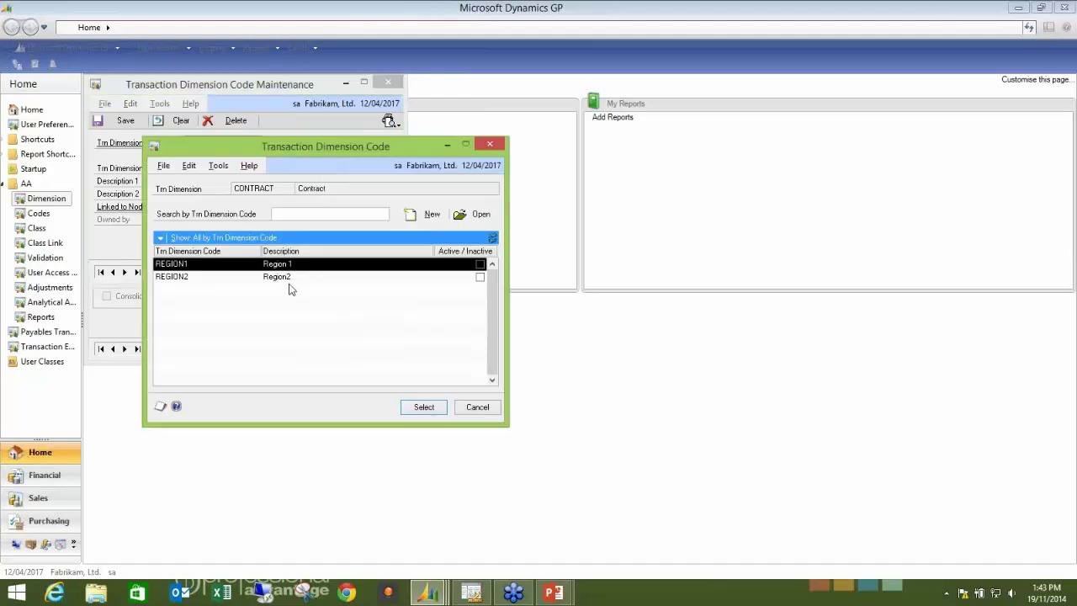
{"action": "left_click", "coordinate": [490, 146]}
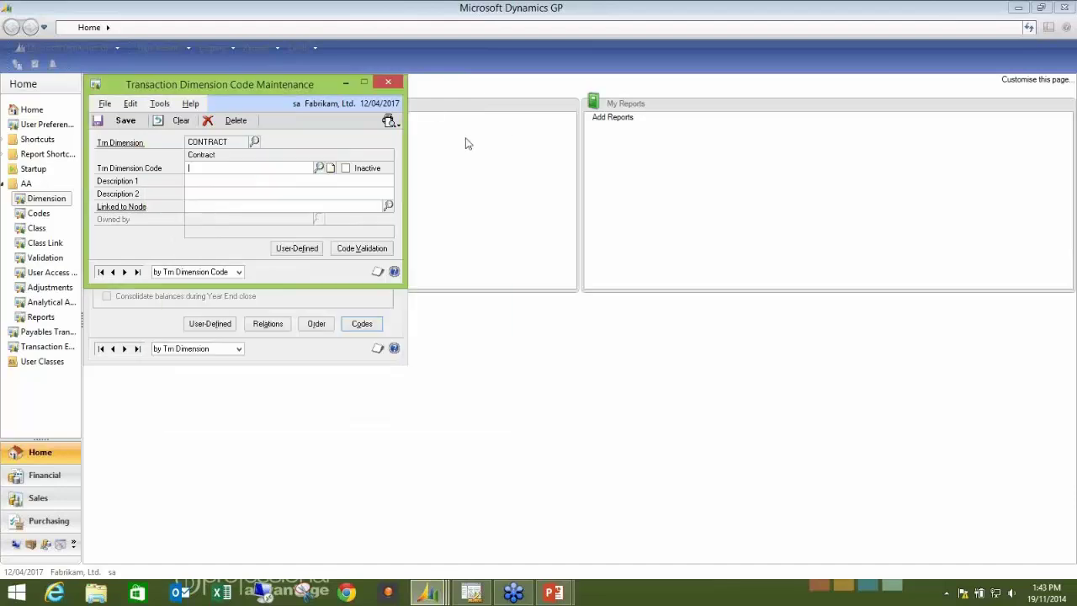
{"action": "left_click", "coordinate": [392, 85]}
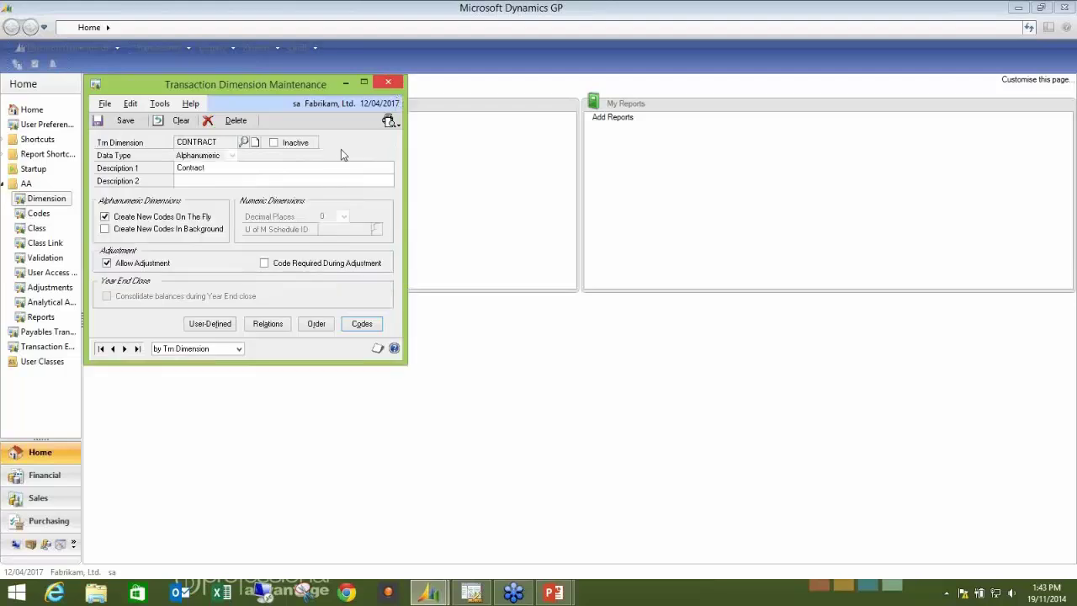
Switch to the REGIONS transaction dimension, review its list of codes and close dimension maintenance
{"action": "left_click", "coordinate": [244, 144]}
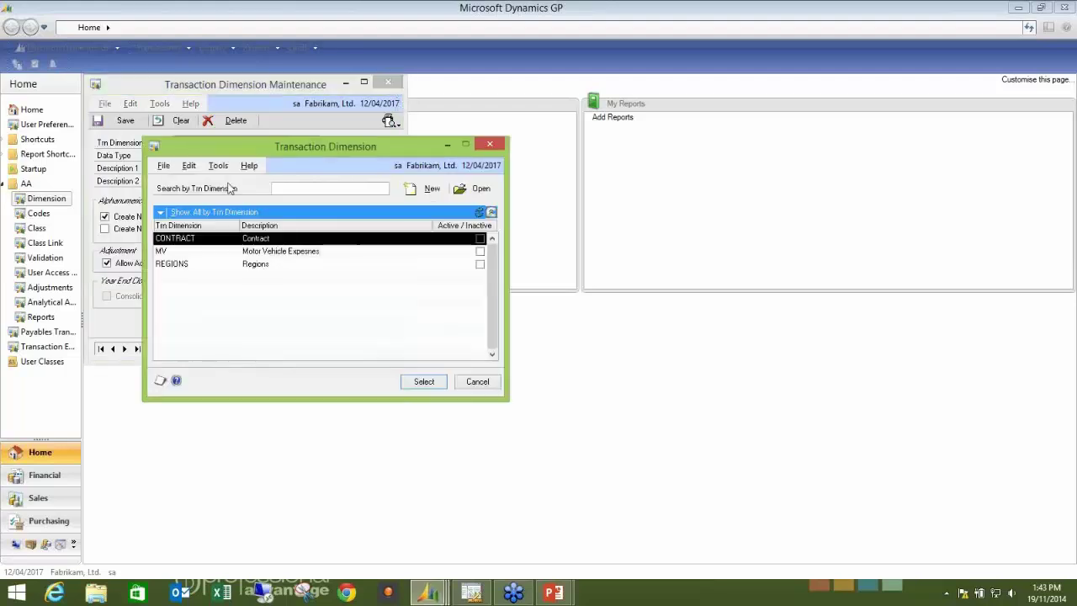
{"action": "double_click", "coordinate": [228, 262]}
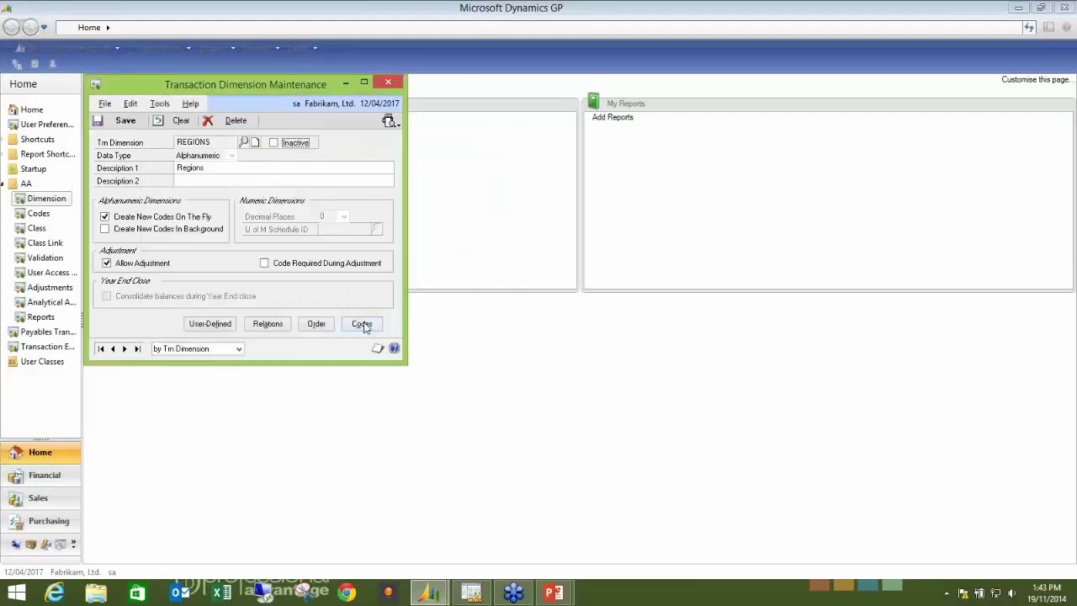
{"action": "left_click", "coordinate": [362, 324]}
{"action": "left_click", "coordinate": [324, 171]}
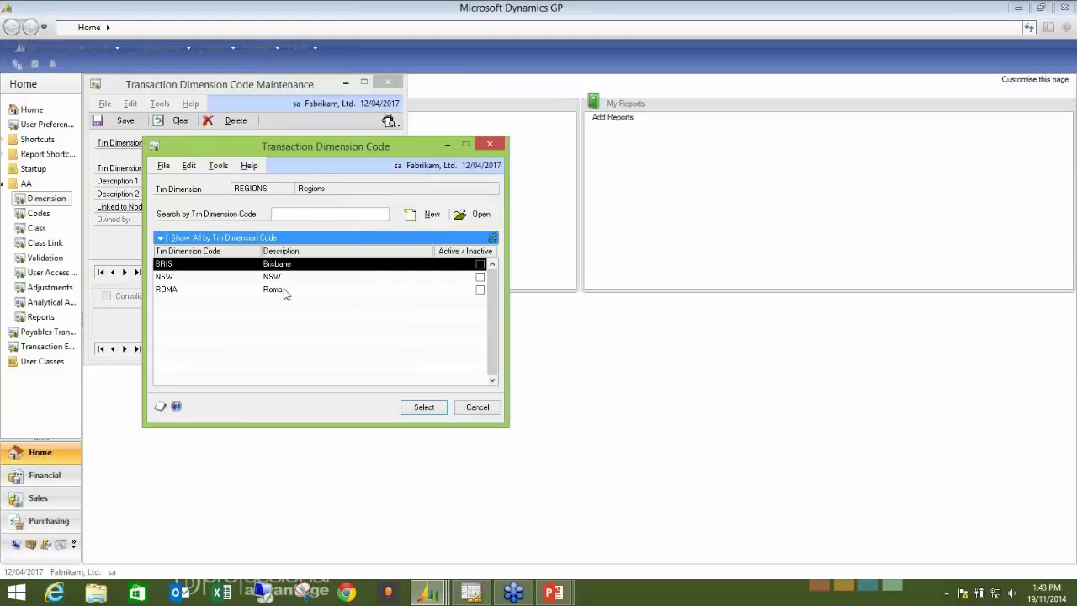
{"action": "left_click", "coordinate": [495, 149]}
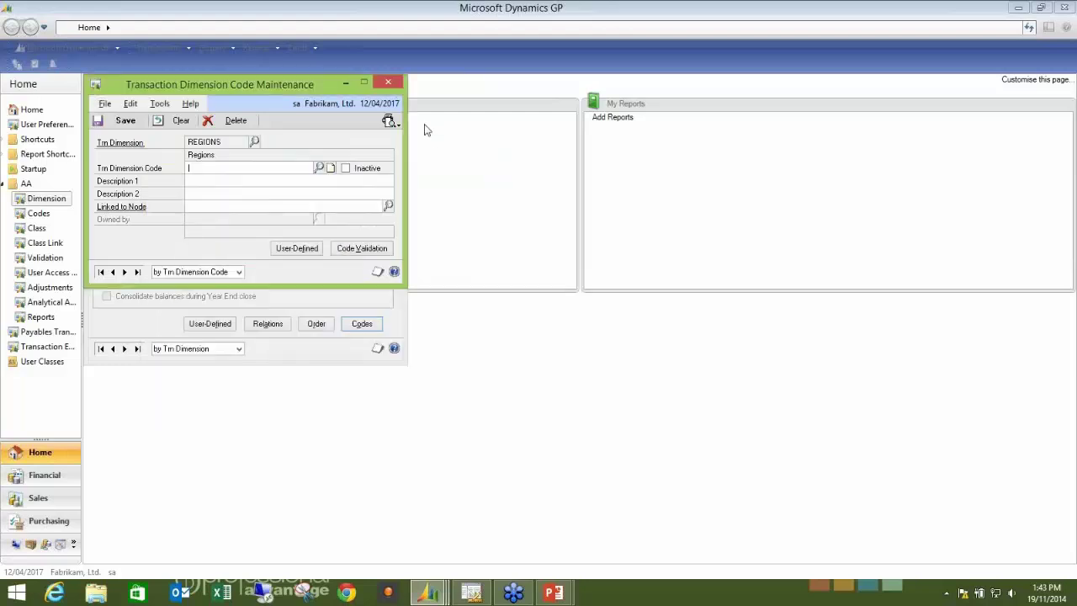
{"action": "left_click", "coordinate": [388, 84]}
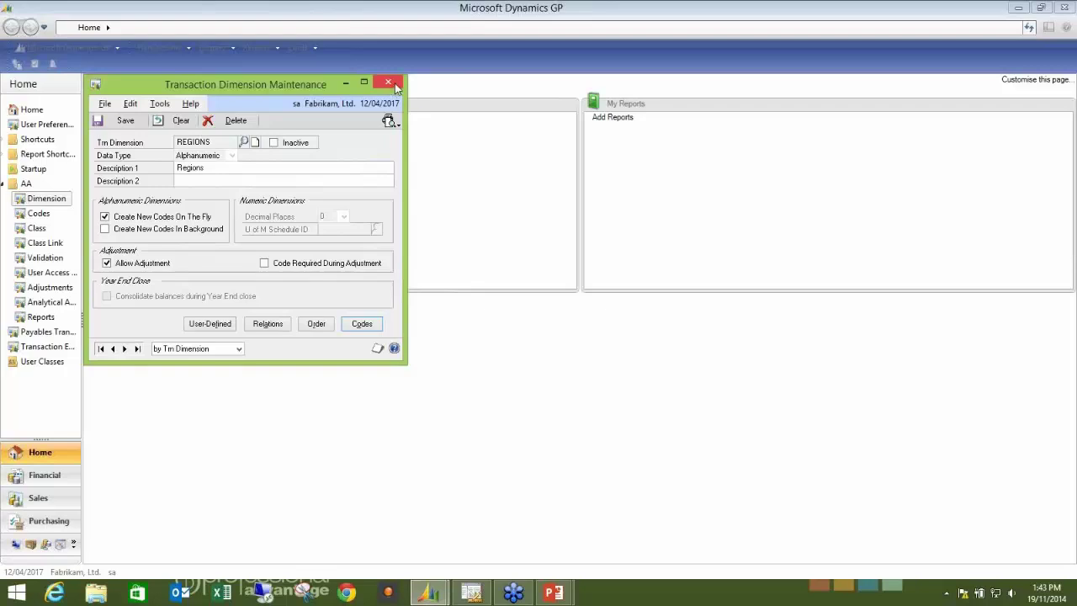
{"action": "left_click", "coordinate": [389, 83]}
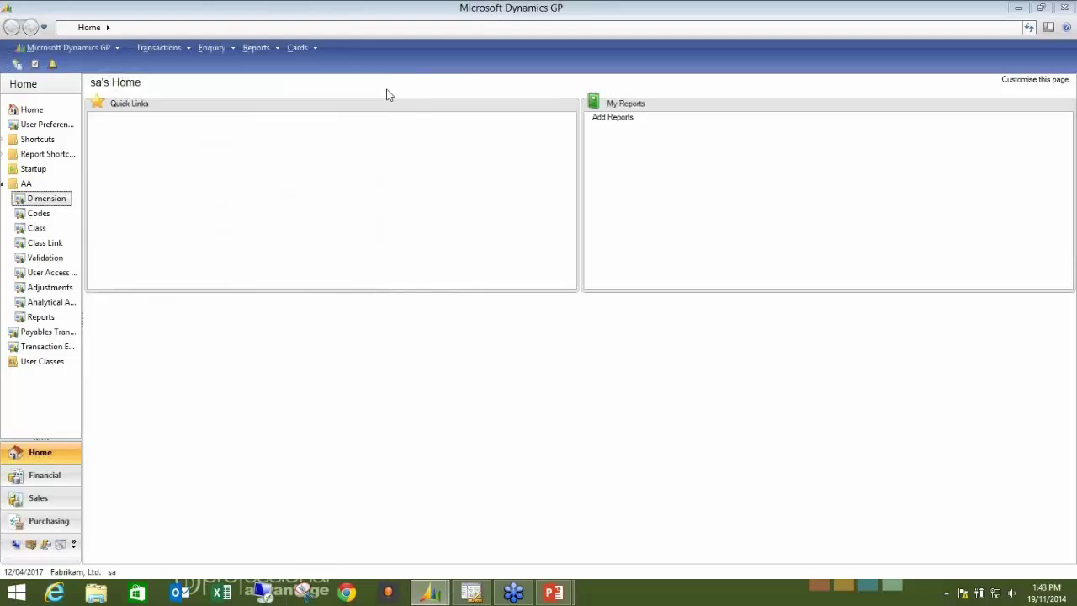
Review the code validation between CONTRACT and REGIONS for the REGION1 and REGION2 codes, and close it
{"action": "left_click", "coordinate": [55, 258]}
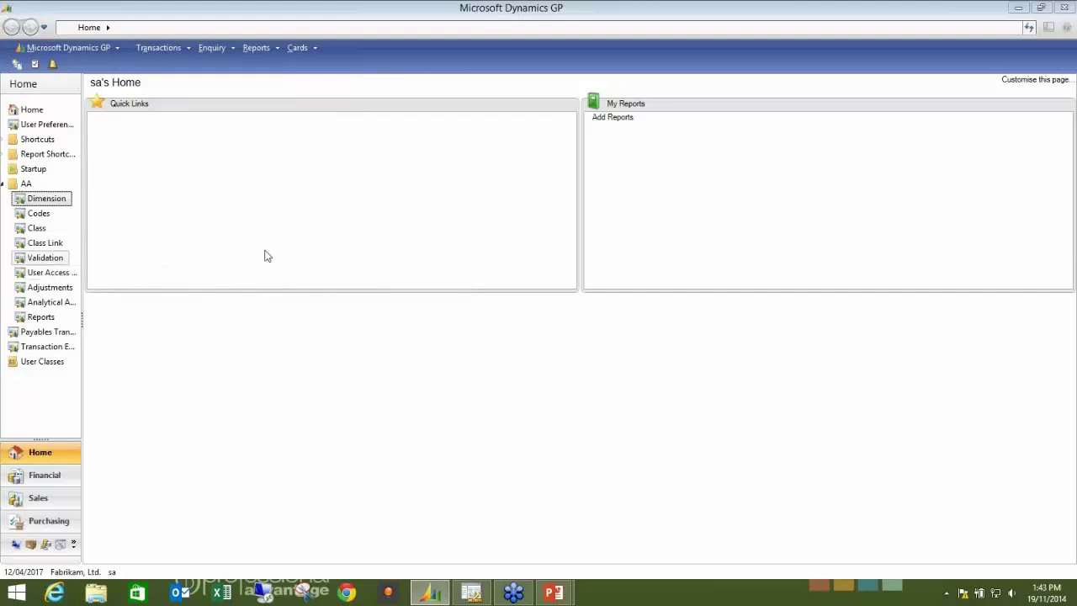
{"action": "left_click", "coordinate": [166, 168]}
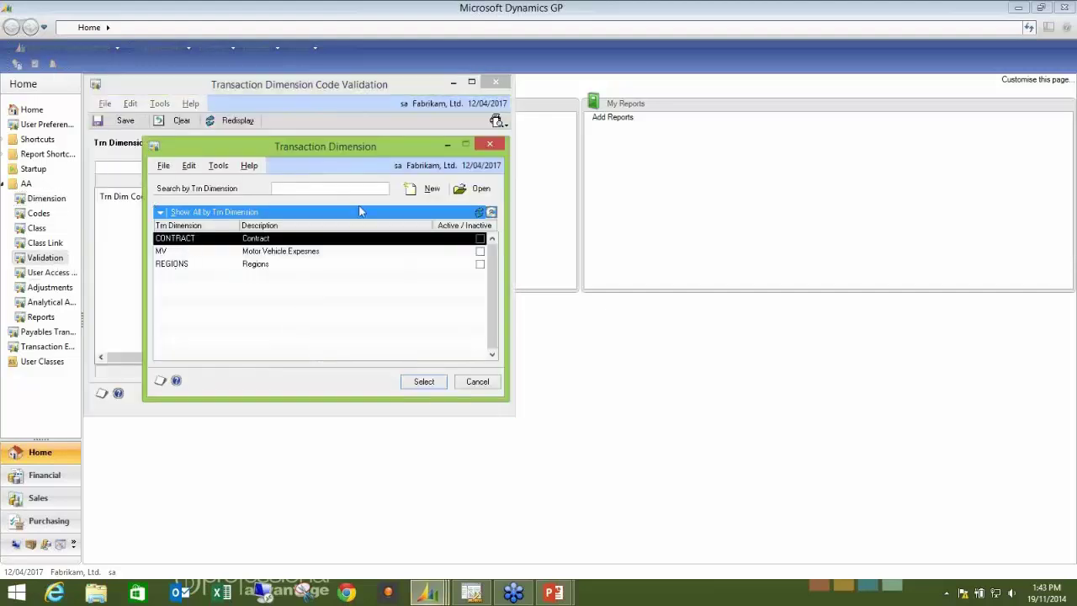
{"action": "key", "text": "Return"}
{"action": "left_click", "coordinate": [374, 167]}
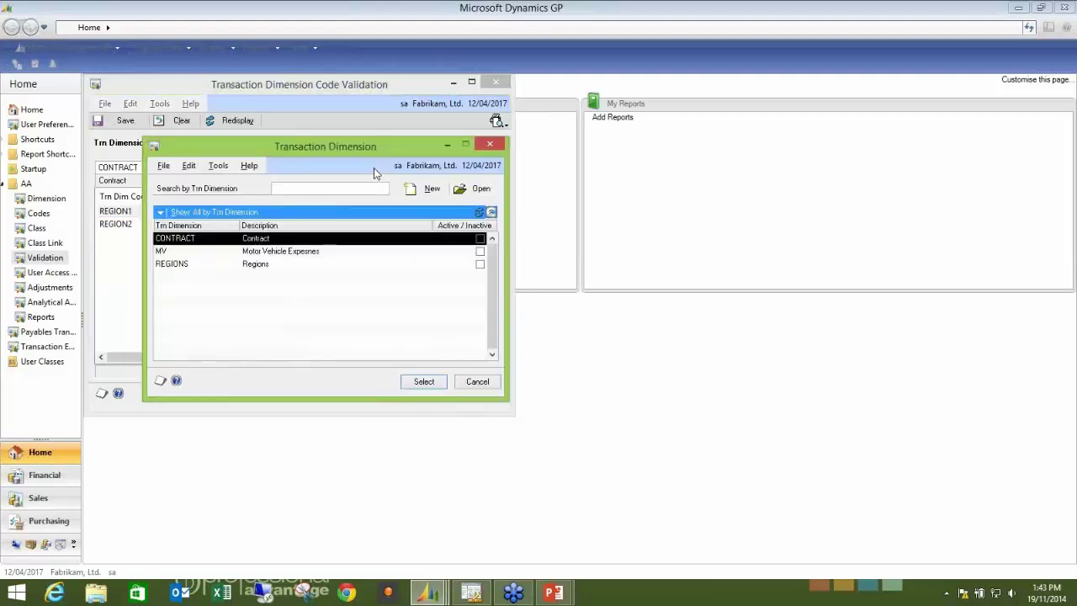
{"action": "double_click", "coordinate": [247, 265]}
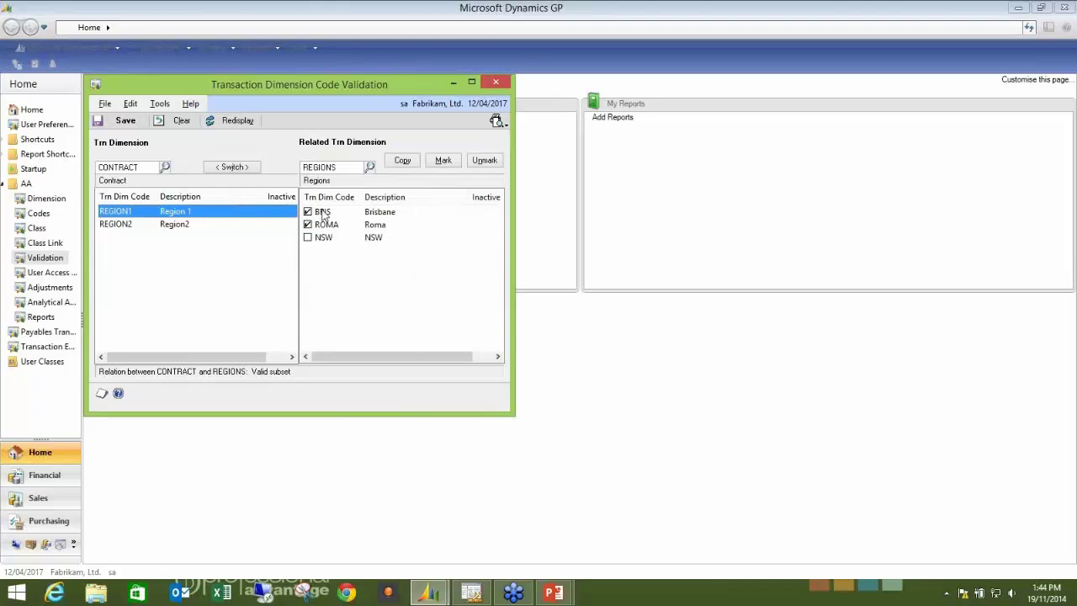
{"action": "left_click", "coordinate": [179, 225]}
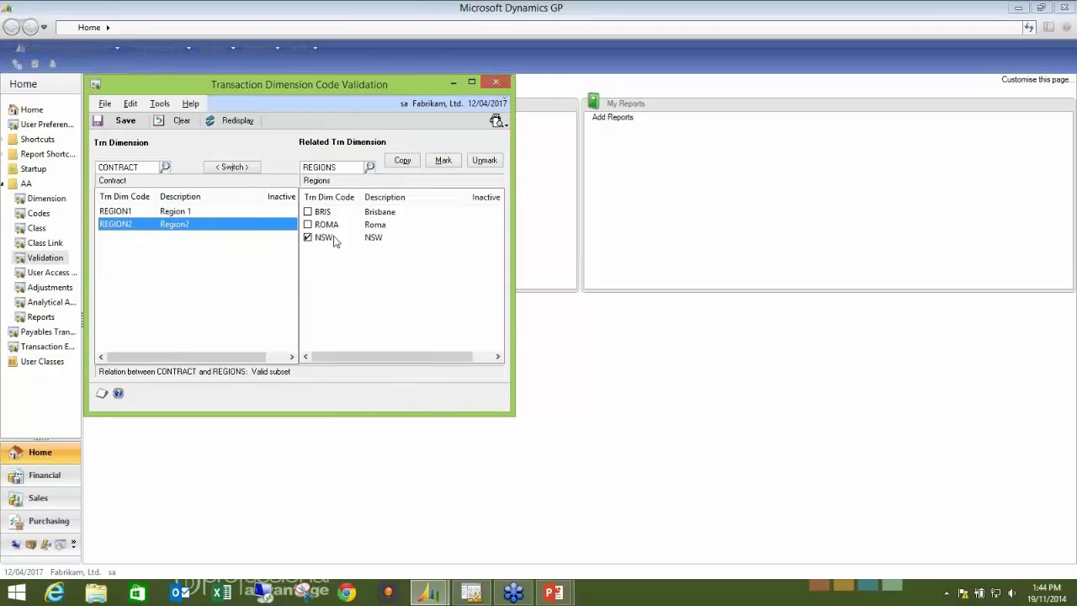
{"action": "left_click", "coordinate": [495, 84]}
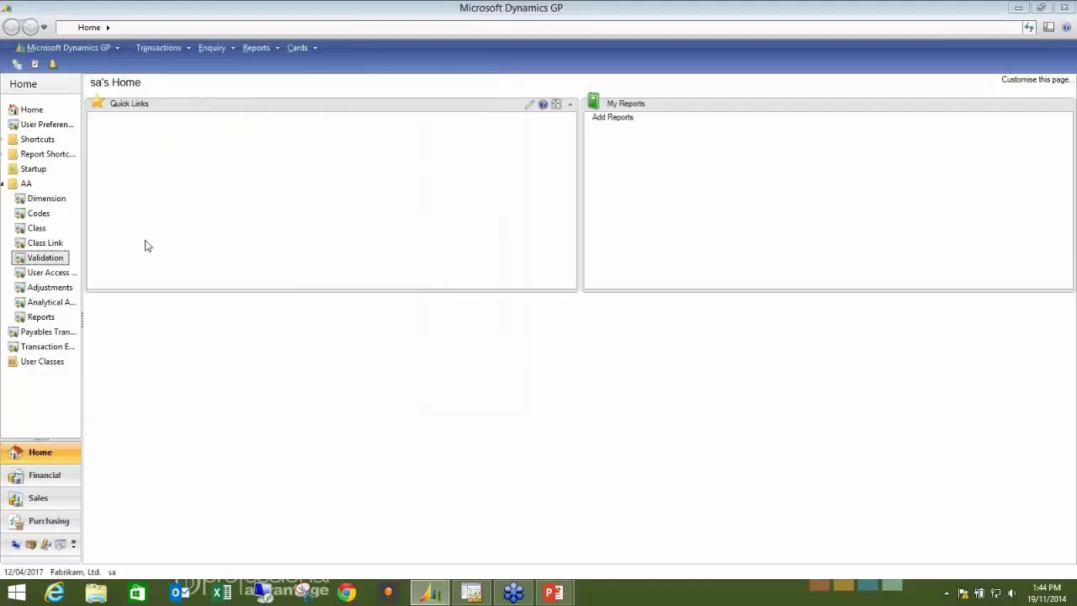
Start a general ledger journal entry with reference "jfjddfjdkfj" and account 000-4100-00 on its first line
{"action": "left_click", "coordinate": [51, 346]}
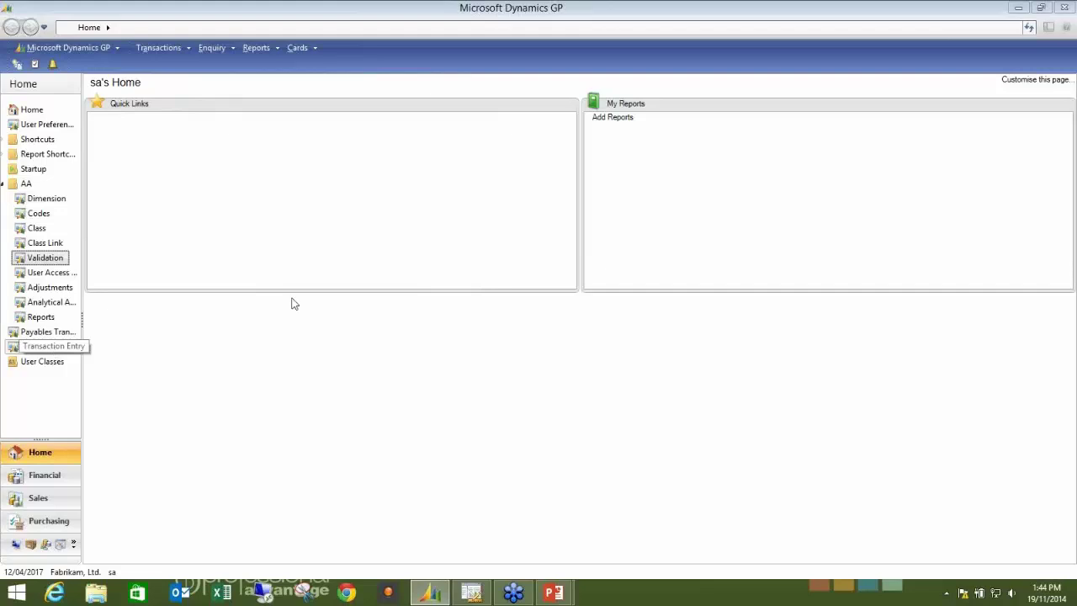
{"action": "left_click", "coordinate": [260, 232]}
{"action": "type", "text": "jfjddfjdkfj"}
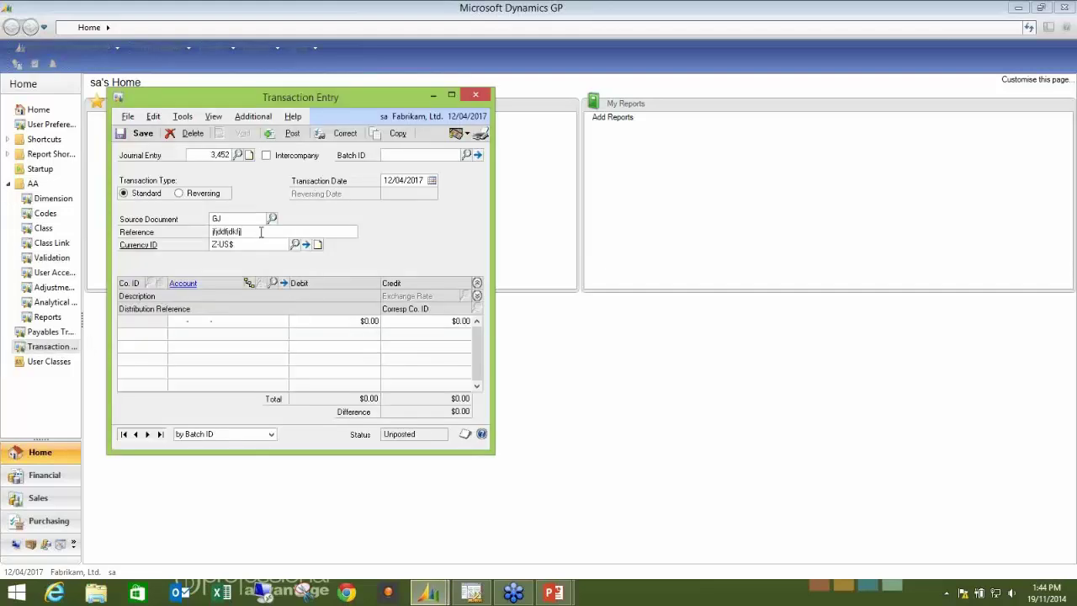
{"action": "key", "text": "Tab"}
{"action": "key", "text": "Tab"}
{"action": "type", "text": "000 -4100 -00"}
Enter a $4,000 credit on the sales account line and open its analytical entry
{"action": "key", "text": "Tab"}
{"action": "key", "text": "Tab"}
{"action": "left_click", "coordinate": [261, 238]}
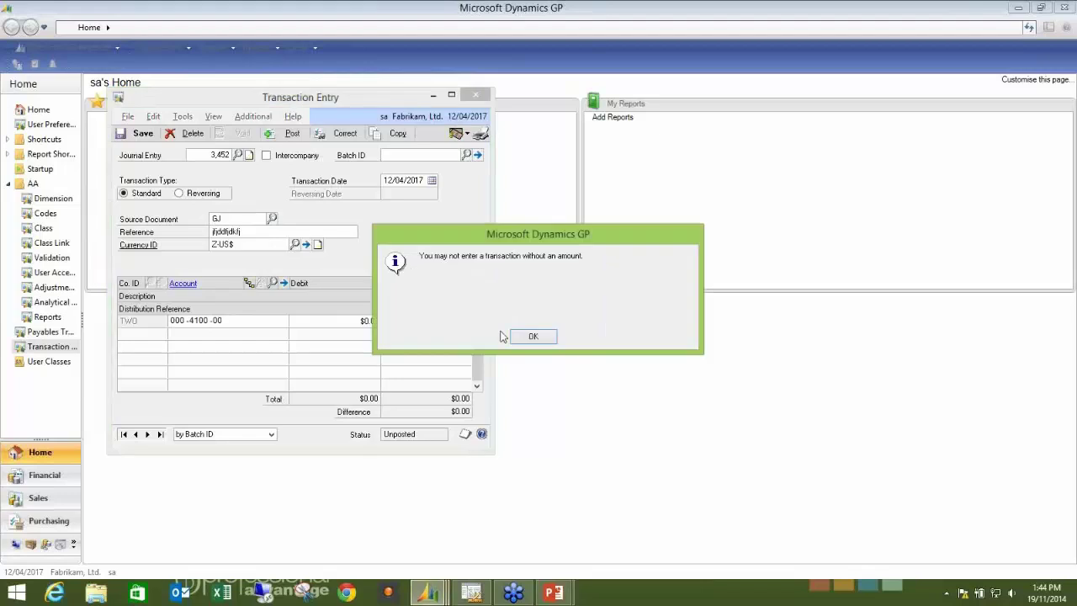
{"action": "left_click", "coordinate": [517, 337]}
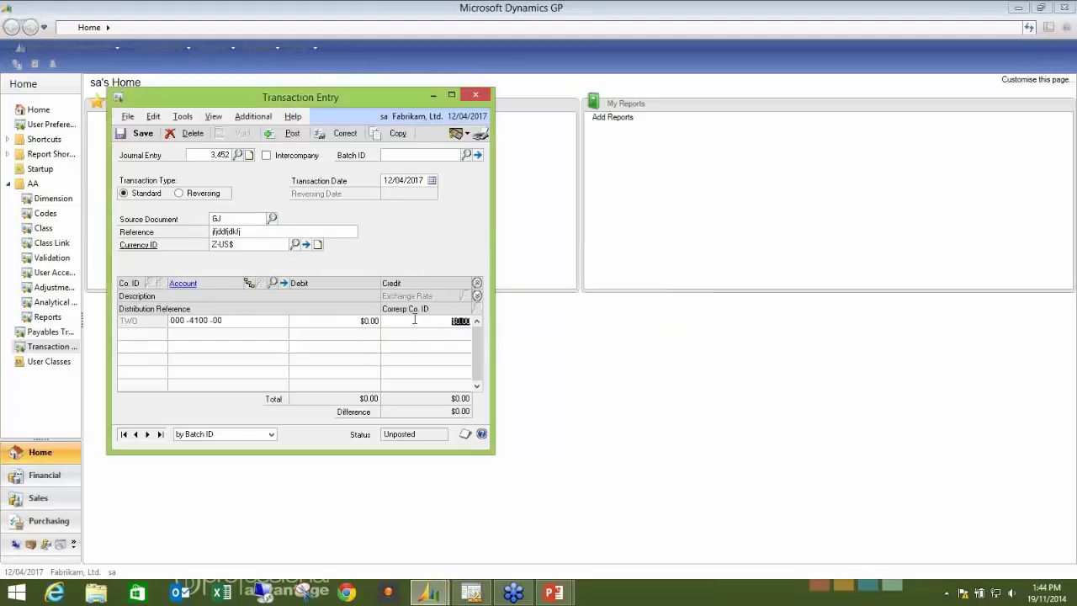
{"action": "type", "text": "4,000"}
{"action": "key", "text": "Tab"}
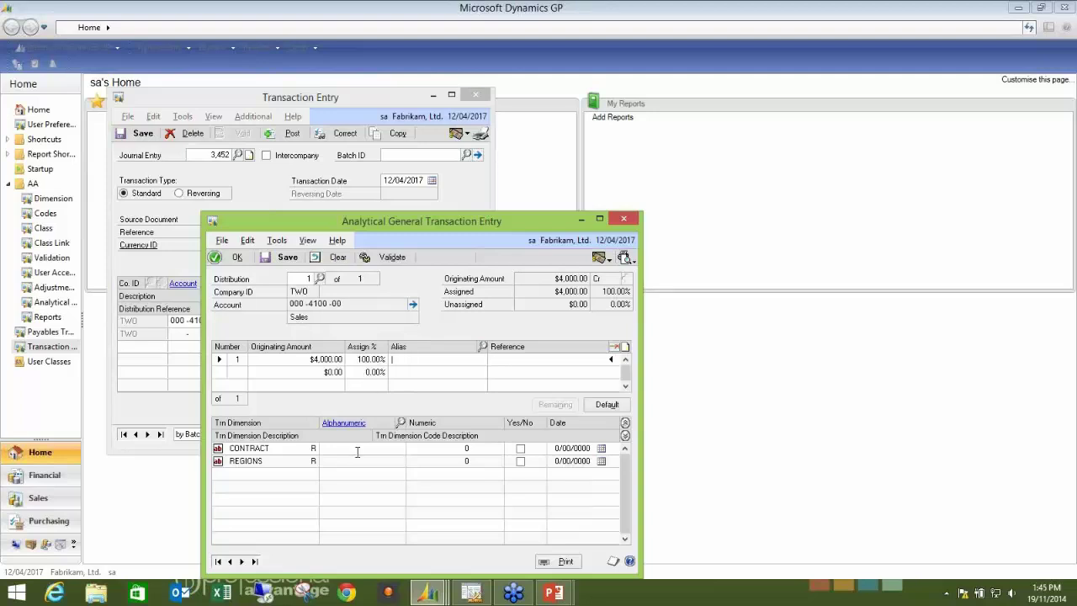
Assign the REGION1 code to the CONTRACT dimension in the line's analytical entry
{"action": "left_click", "coordinate": [357, 450]}
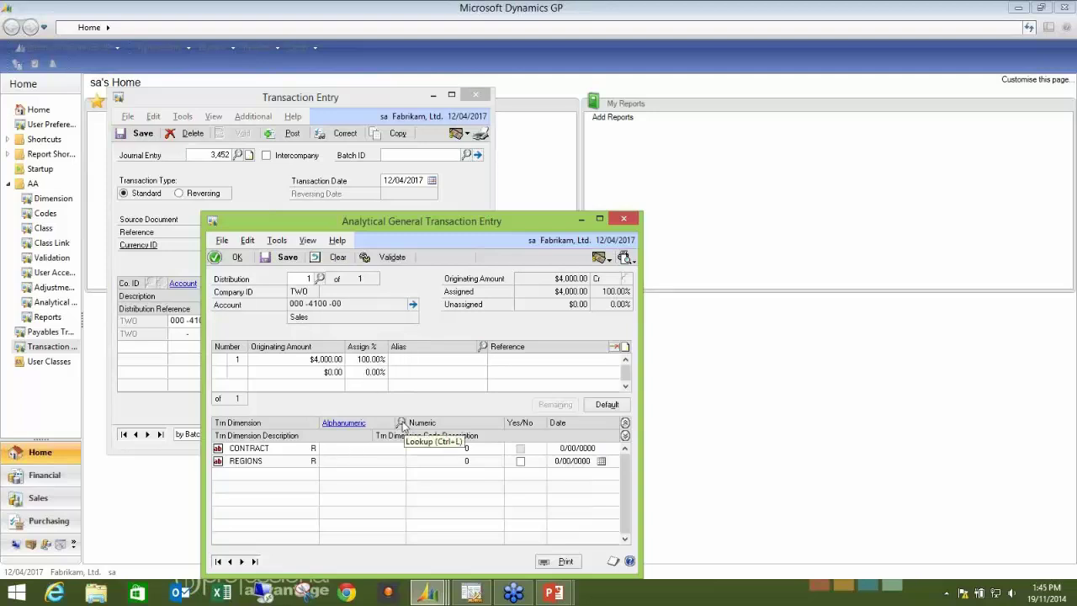
{"action": "left_click", "coordinate": [401, 423]}
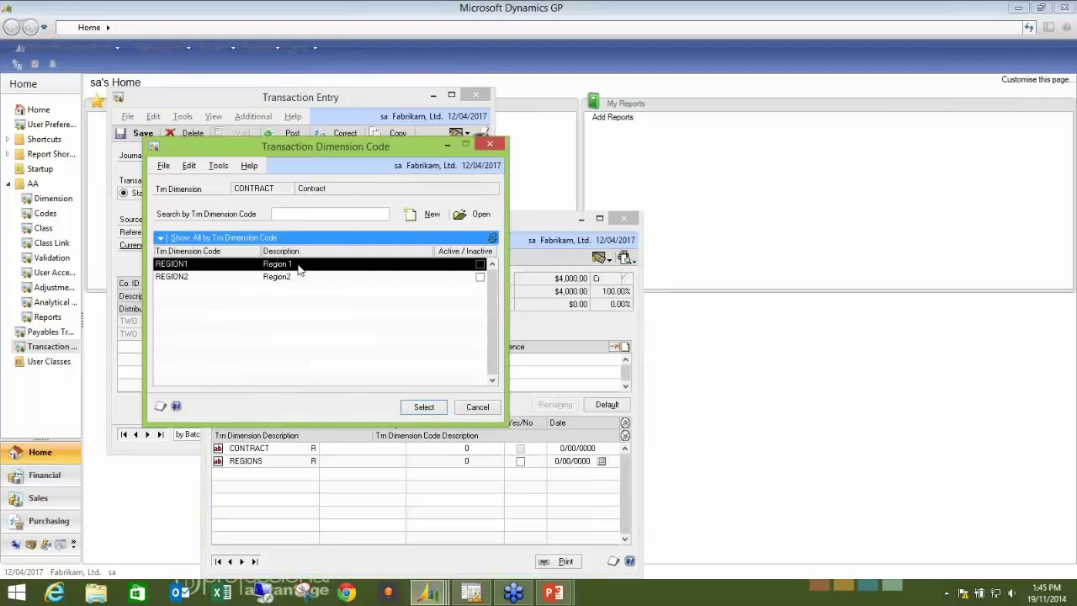
{"action": "left_click", "coordinate": [424, 406]}
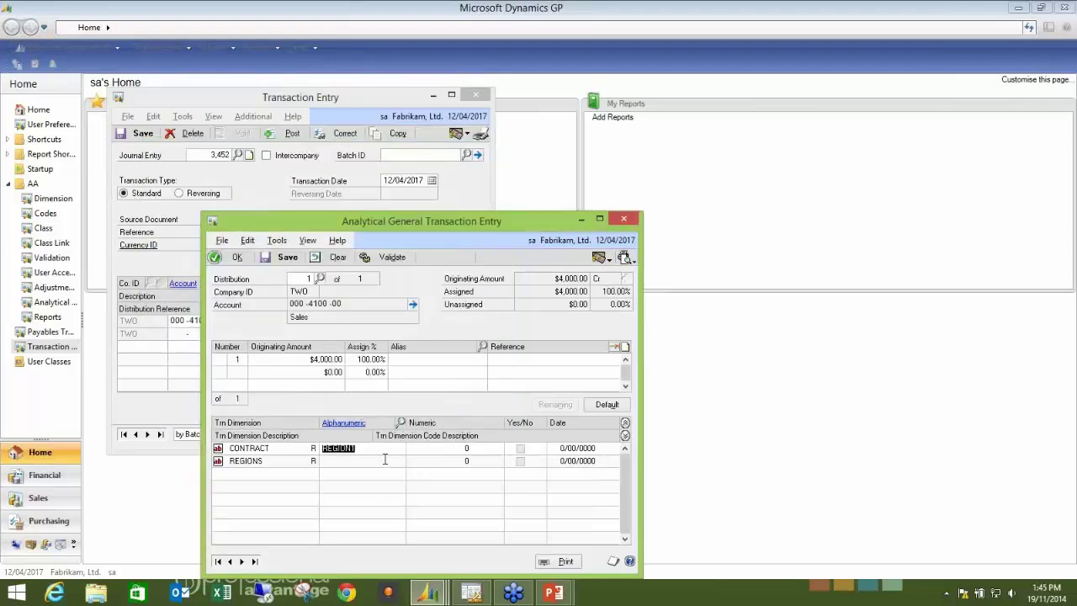
Try to assign the NSW code to the REGIONS dimension alongside the REGION1 contract code
{"action": "left_click", "coordinate": [385, 460]}
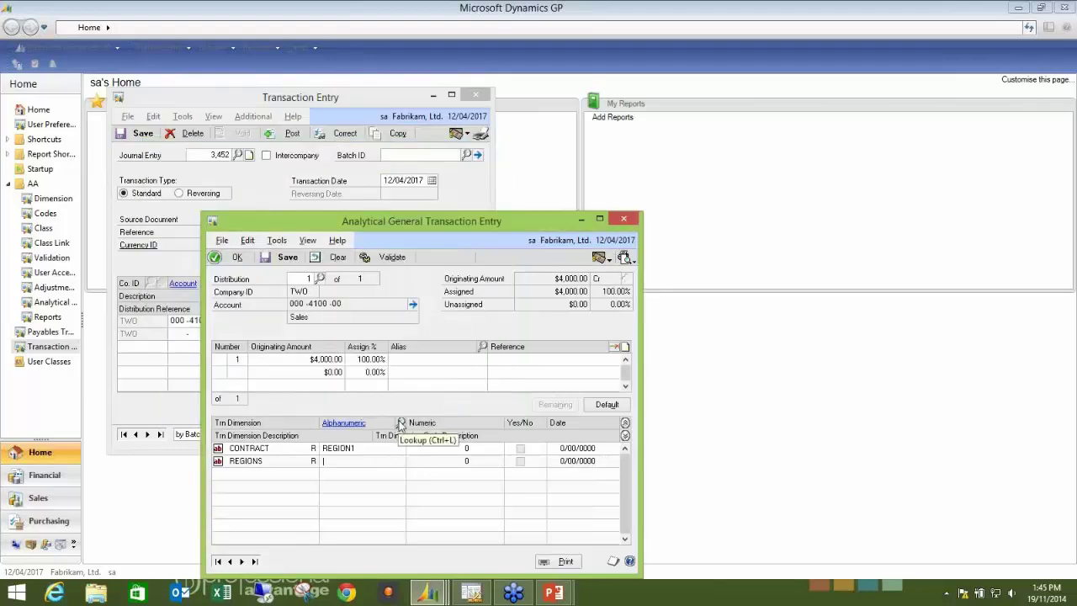
{"action": "left_click", "coordinate": [401, 423]}
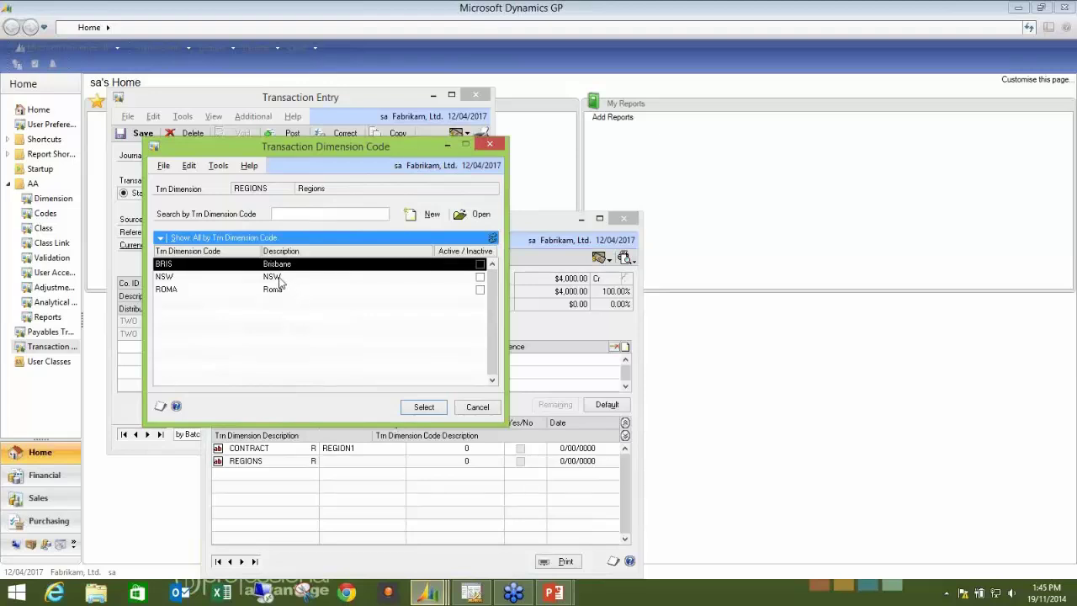
{"action": "double_click", "coordinate": [279, 278]}
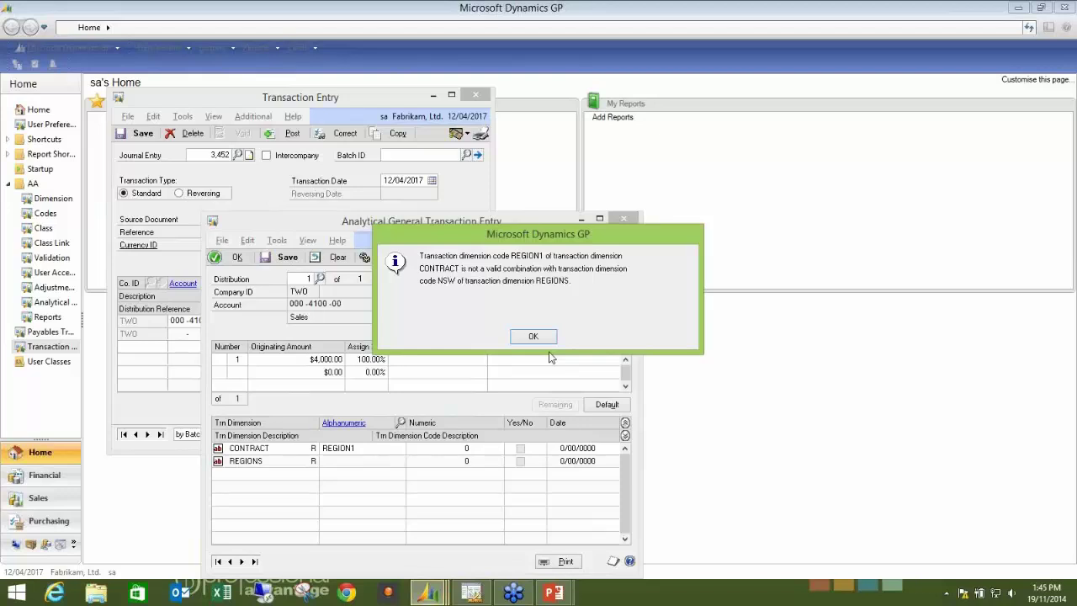
{"action": "key", "text": "Return"}
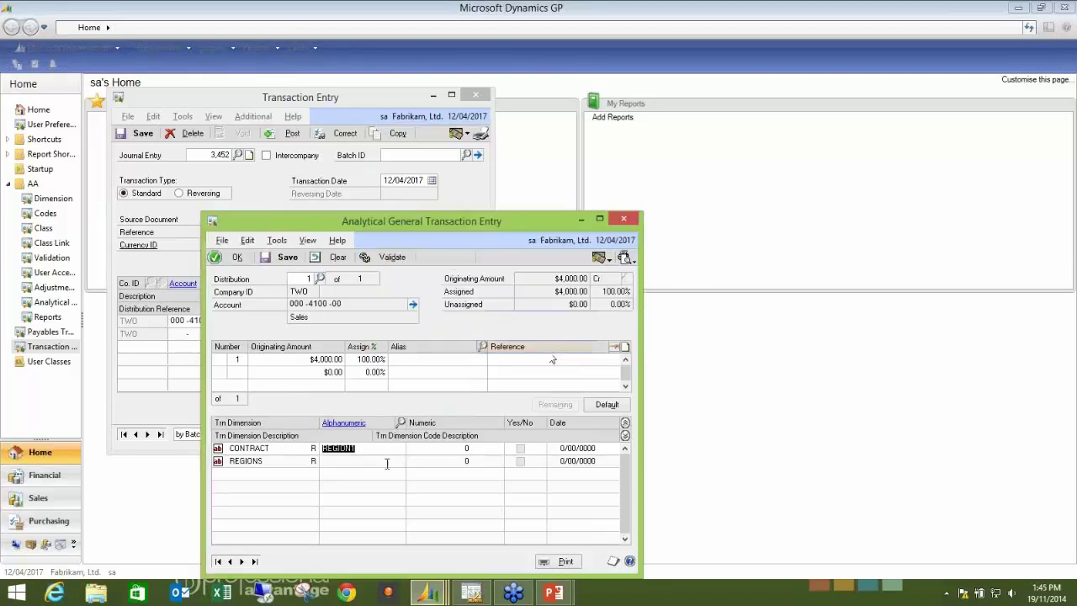
Assign the BRIS code to the REGIONS dimension in the sales line's analytical entry
{"action": "left_click", "coordinate": [390, 461]}
{"action": "left_click", "coordinate": [401, 424]}
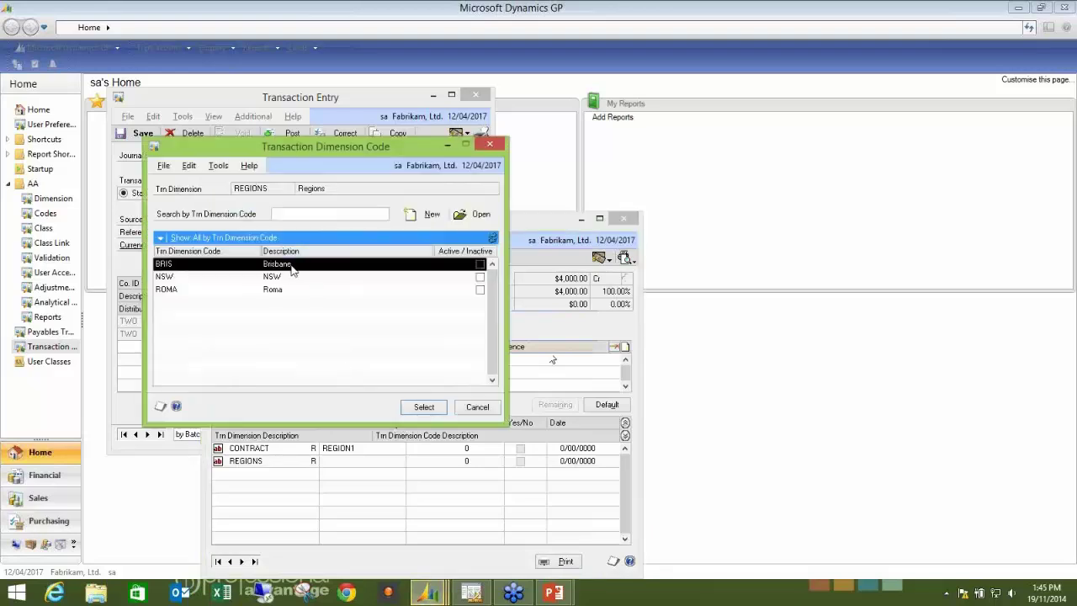
{"action": "double_click", "coordinate": [291, 266]}
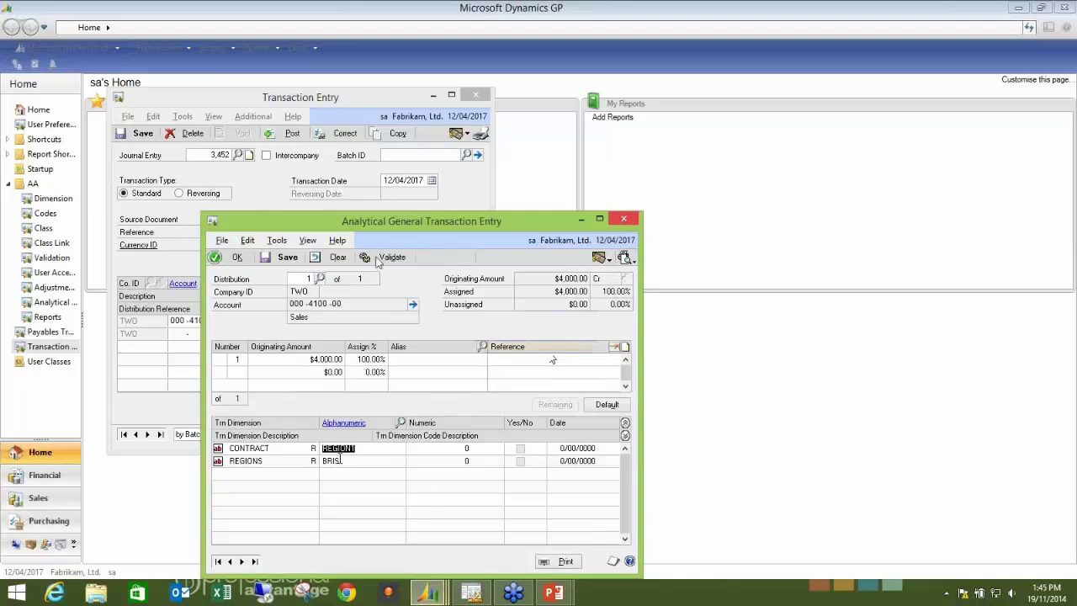
Clear and close the analytical entry, and delete the unposted journal transaction
{"action": "left_click", "coordinate": [333, 257]}
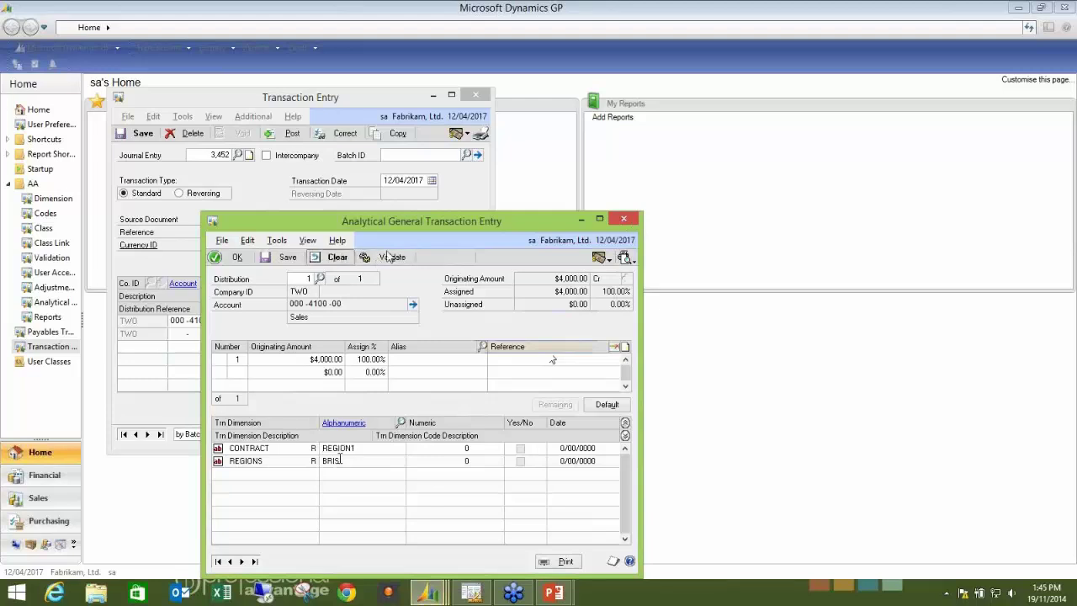
{"action": "left_click", "coordinate": [622, 219]}
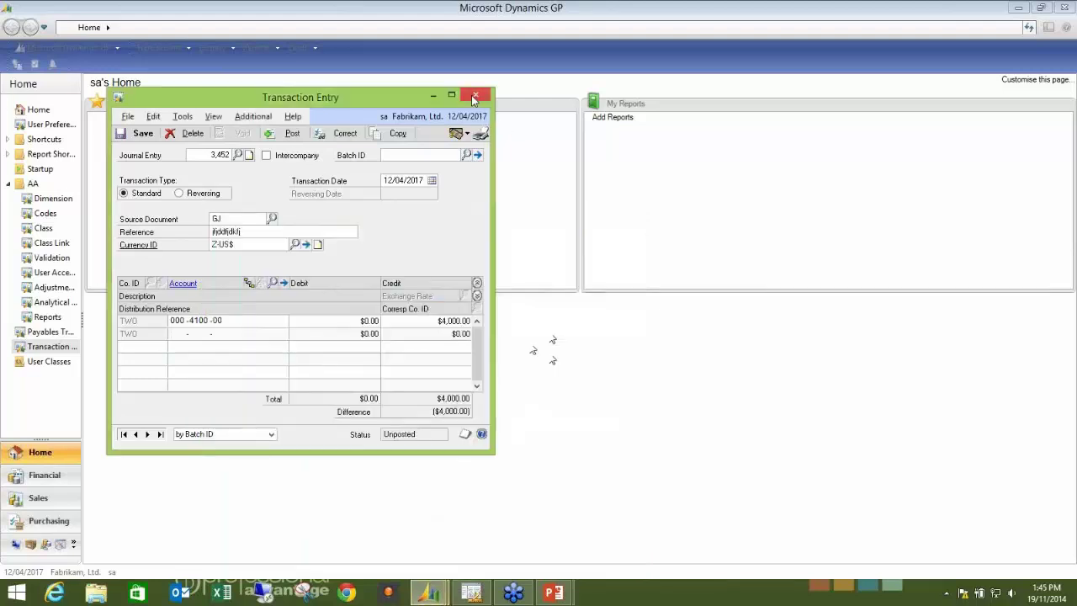
{"action": "left_click", "coordinate": [476, 95]}
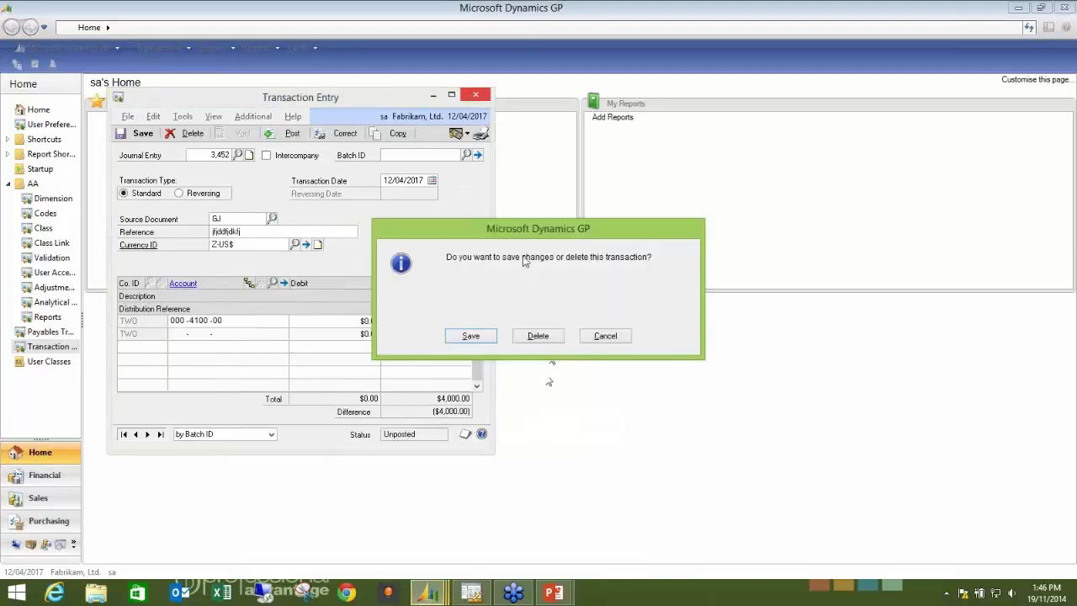
{"action": "left_click", "coordinate": [547, 336]}
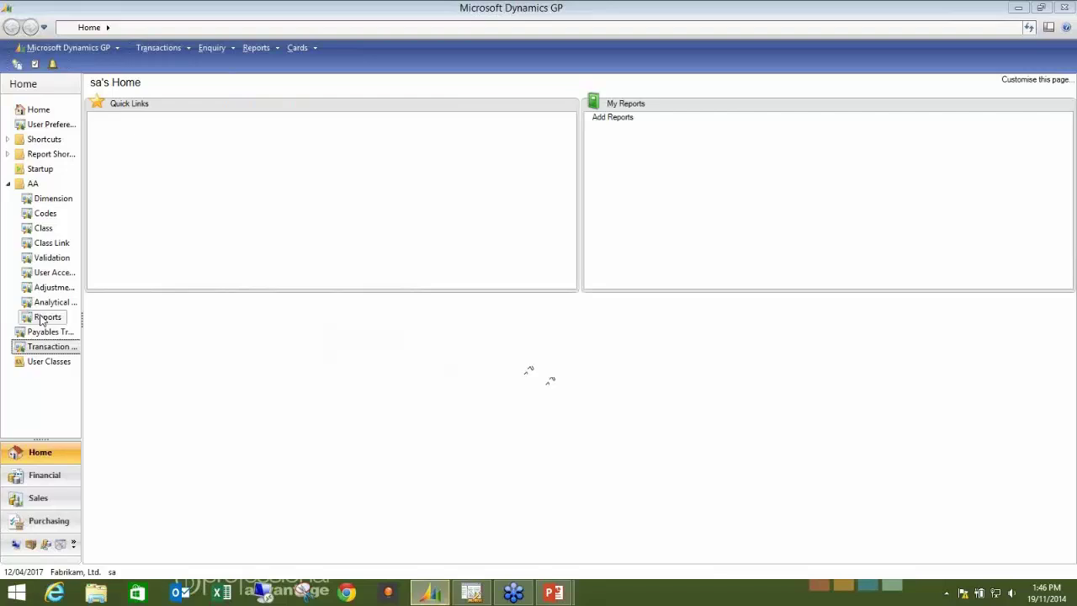
Mark the PMTRN general entry batch in financial series posting and post it
{"action": "left_click", "coordinate": [42, 318]}
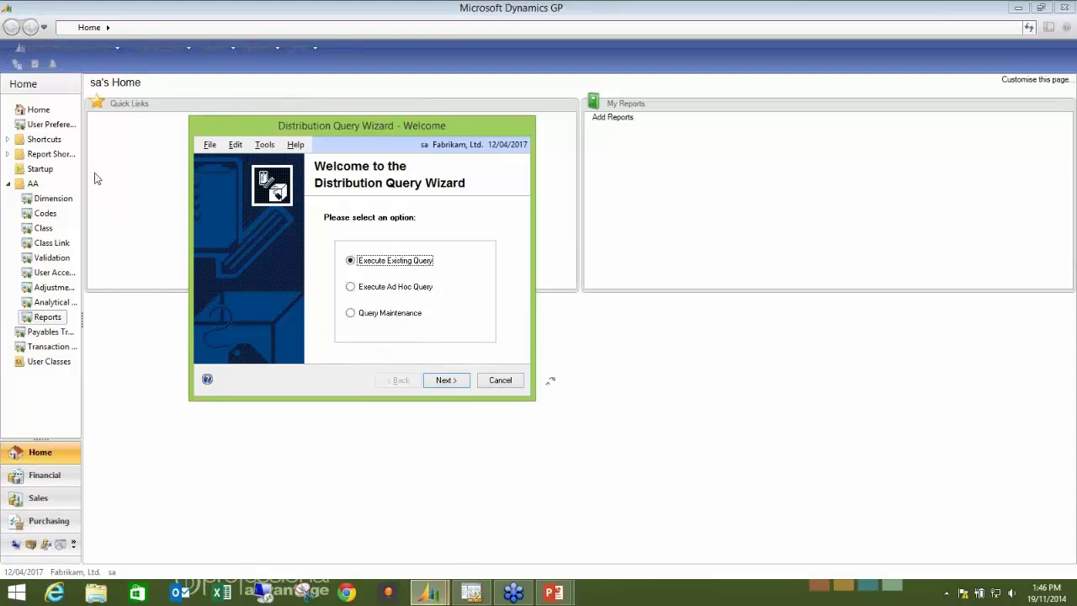
{"action": "key", "text": "Escape"}
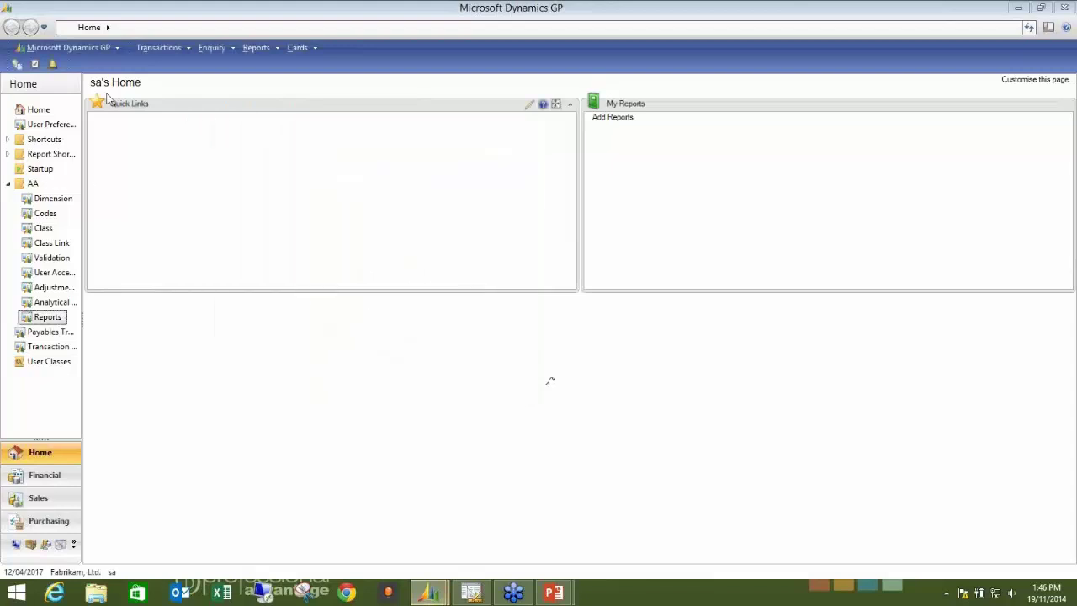
{"action": "left_click", "coordinate": [164, 52]}
{"action": "mouse_move", "coordinate": [164, 64]}
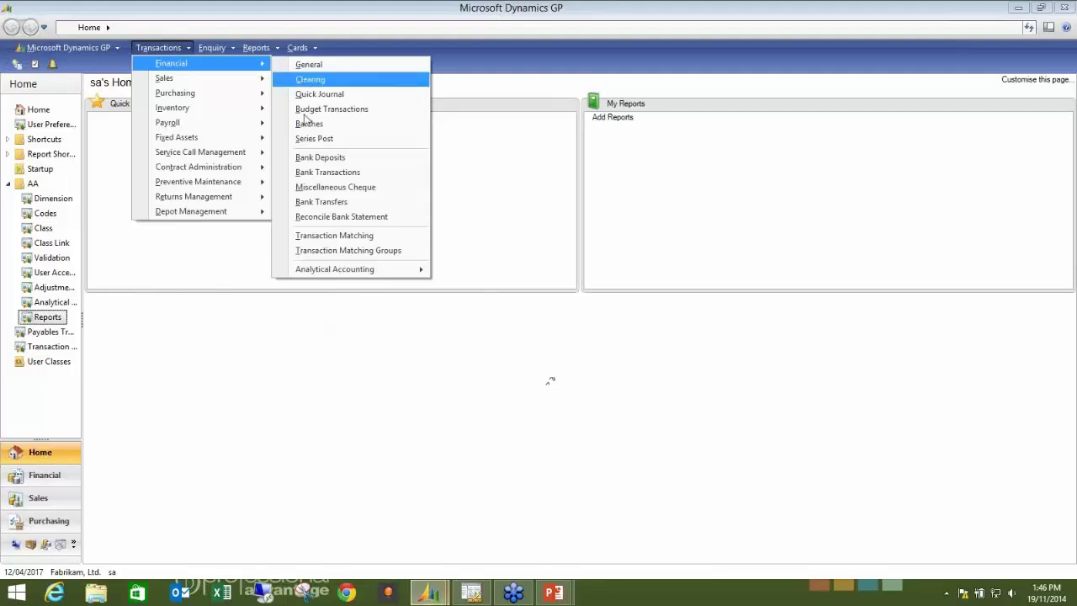
{"action": "left_click", "coordinate": [314, 138]}
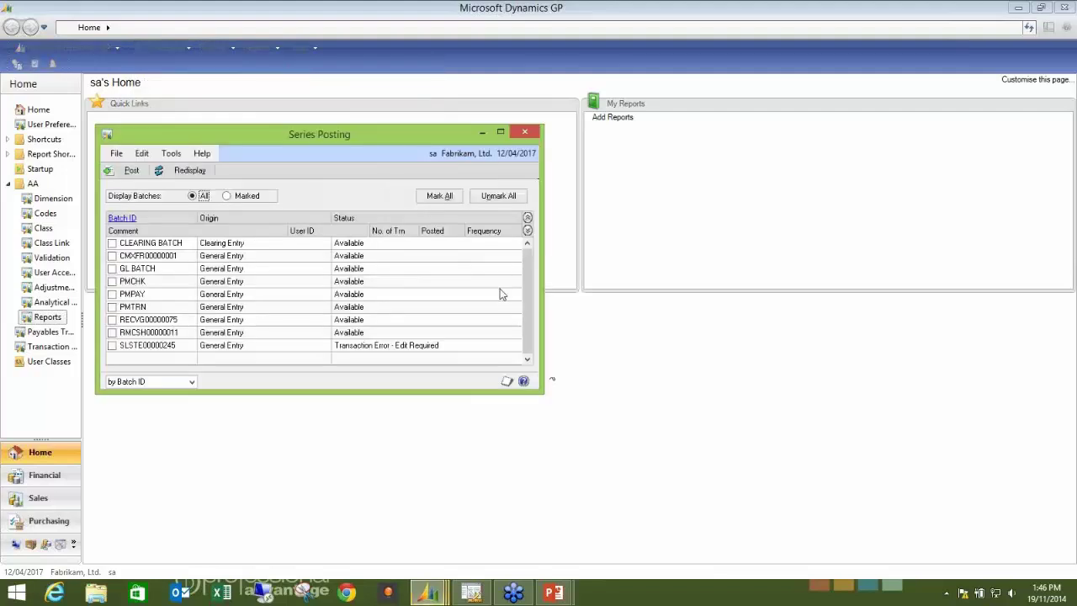
{"action": "left_click", "coordinate": [113, 307]}
{"action": "left_click", "coordinate": [131, 170]}
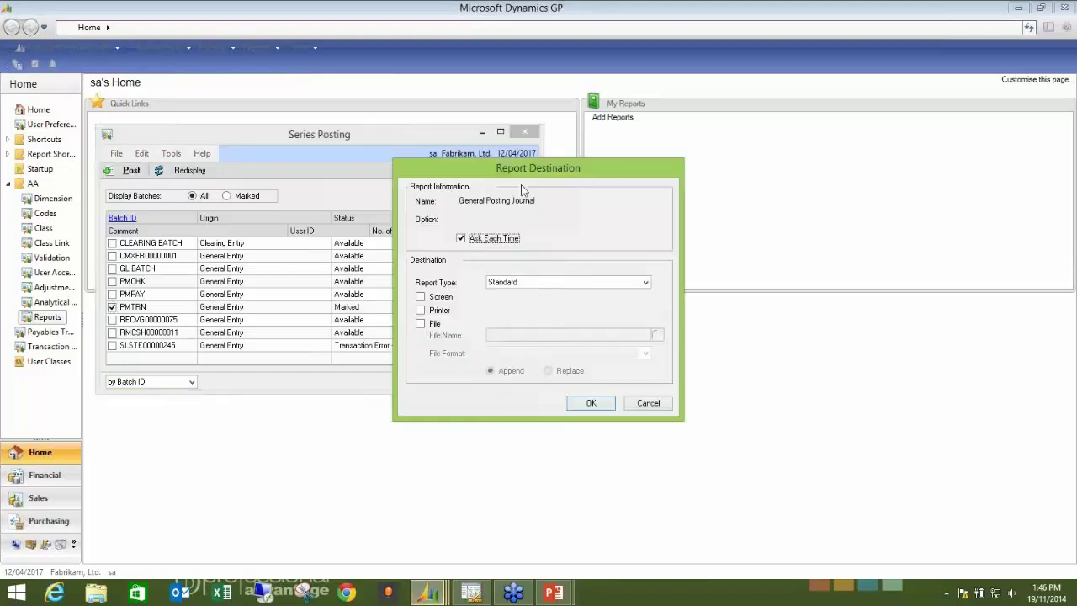
Cancel the posting report destinations for the batch and close series posting
{"action": "left_click", "coordinate": [441, 299]}
{"action": "left_click", "coordinate": [646, 404]}
{"action": "left_click", "coordinate": [648, 406]}
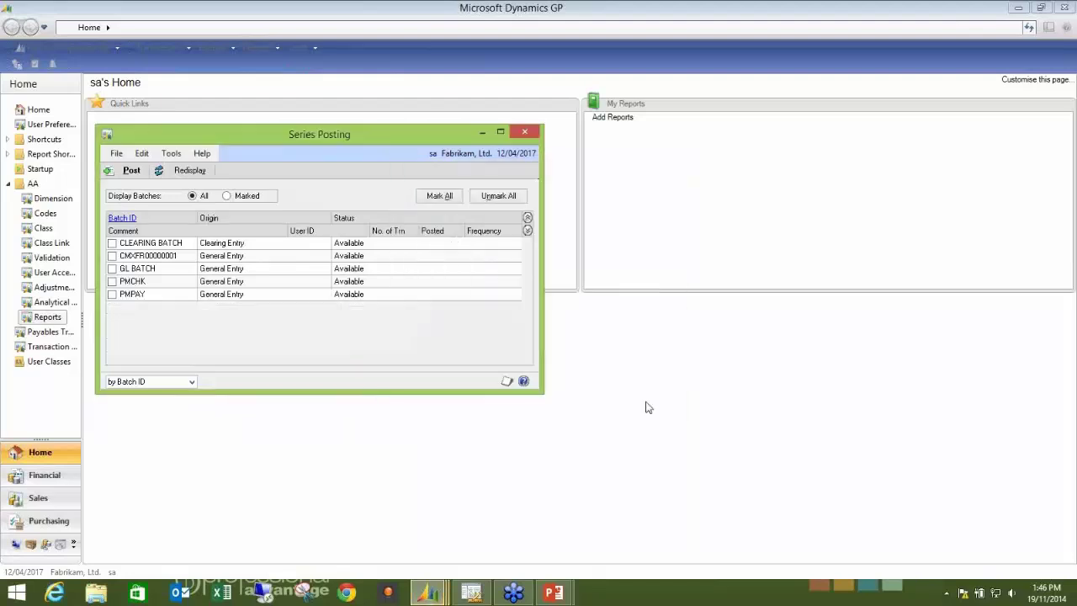
{"action": "left_click", "coordinate": [525, 134]}
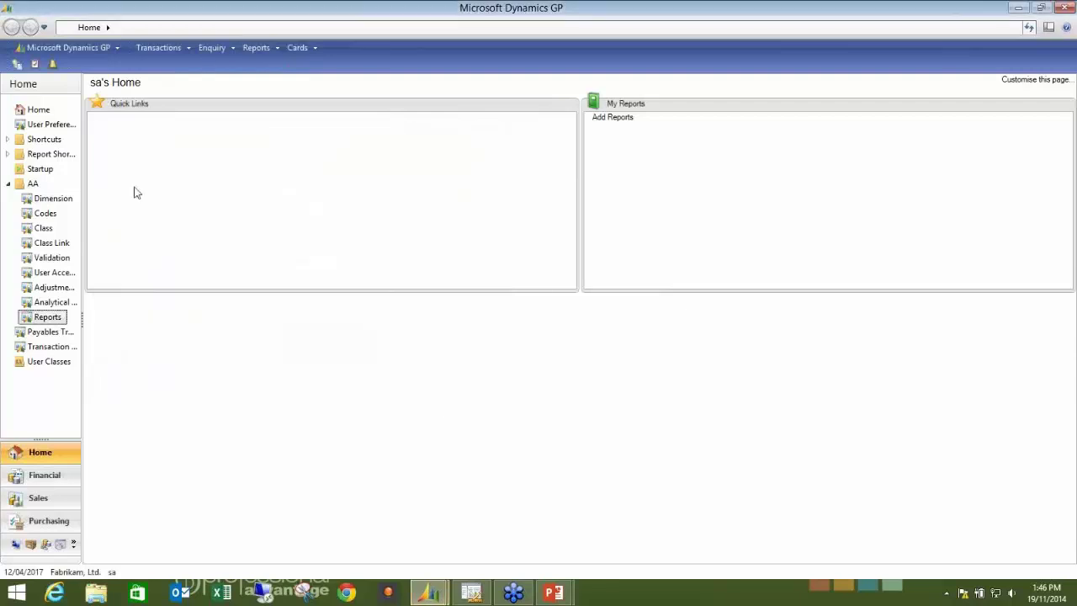
Choose the existing MV (Motor Vehicles) query for execution in the Distribution Query Wizard
{"action": "left_click", "coordinate": [51, 318]}
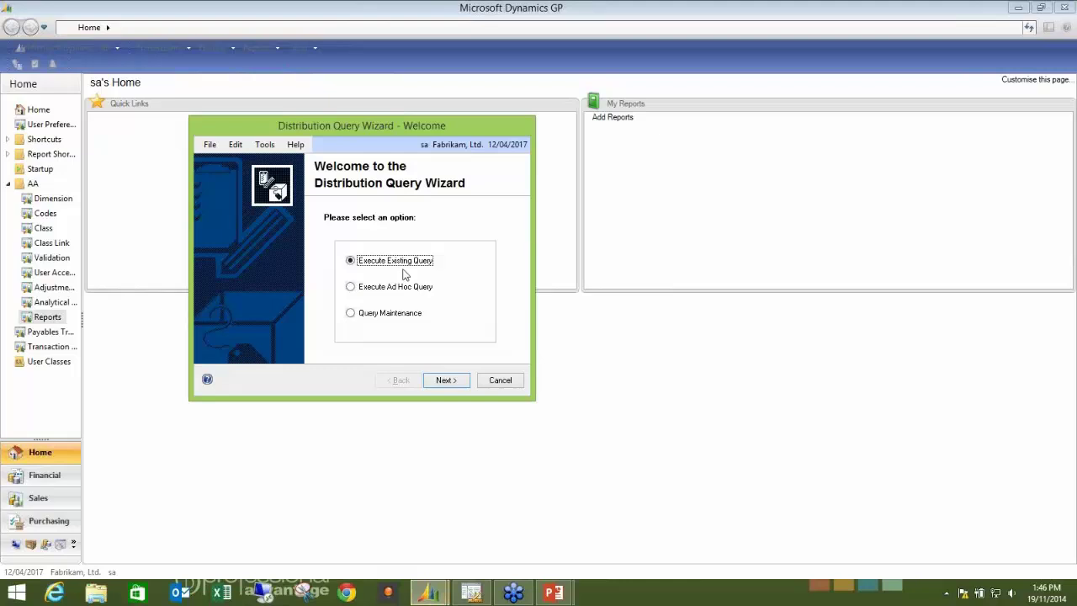
{"action": "left_click", "coordinate": [444, 382]}
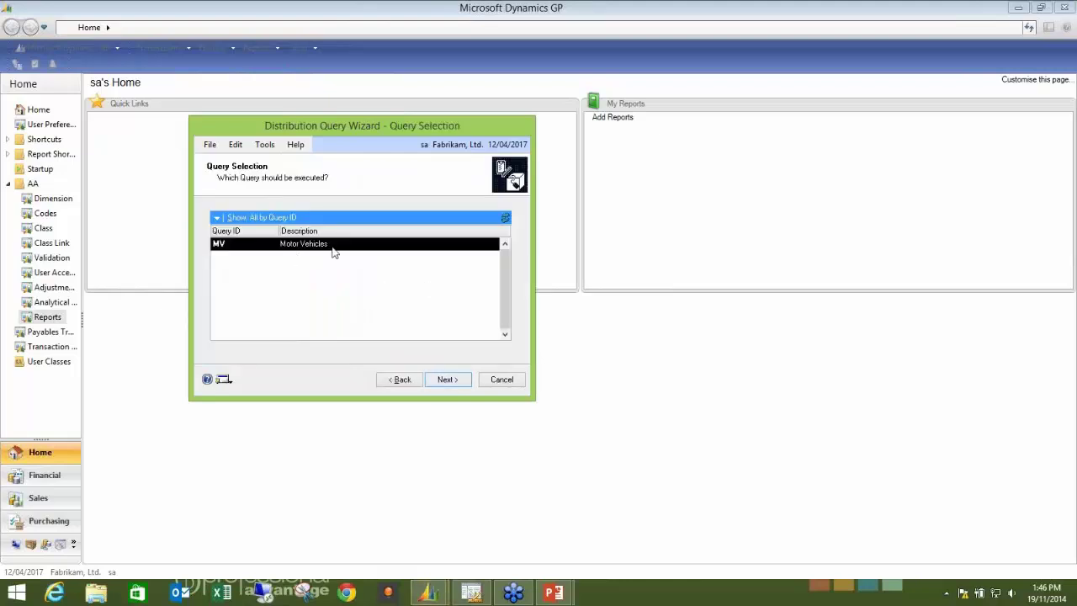
{"action": "left_click", "coordinate": [456, 382]}
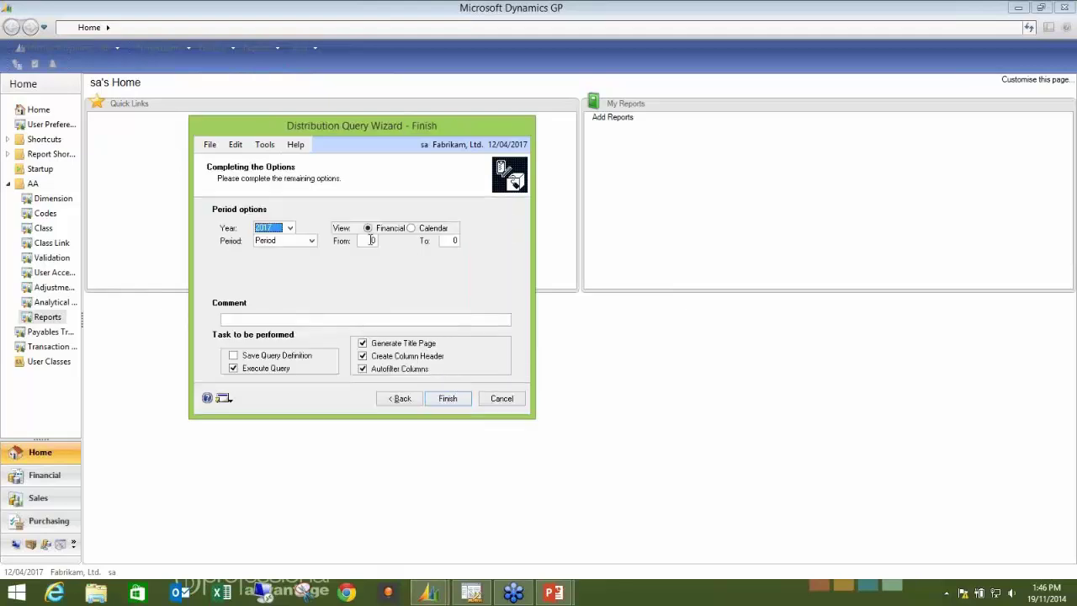
Set the query to periods 1 to 12 of 2017 with the comment "Motor Vehicle", and execute it
{"action": "type", "text": "1"}
{"action": "key", "text": "Tab"}
{"action": "type", "text": "12"}
{"action": "type", "text": "Mot"}
{"action": "type", "text": "or V"}
{"action": "type", "text": "ehicl"}
{"action": "type", "text": "e"}
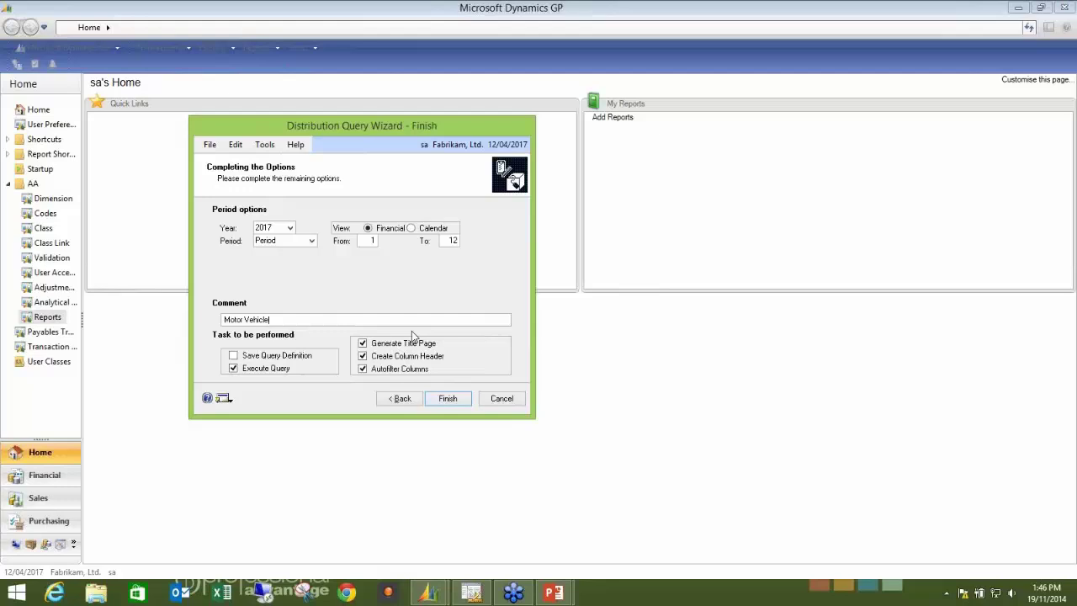
{"action": "left_click", "coordinate": [451, 402]}
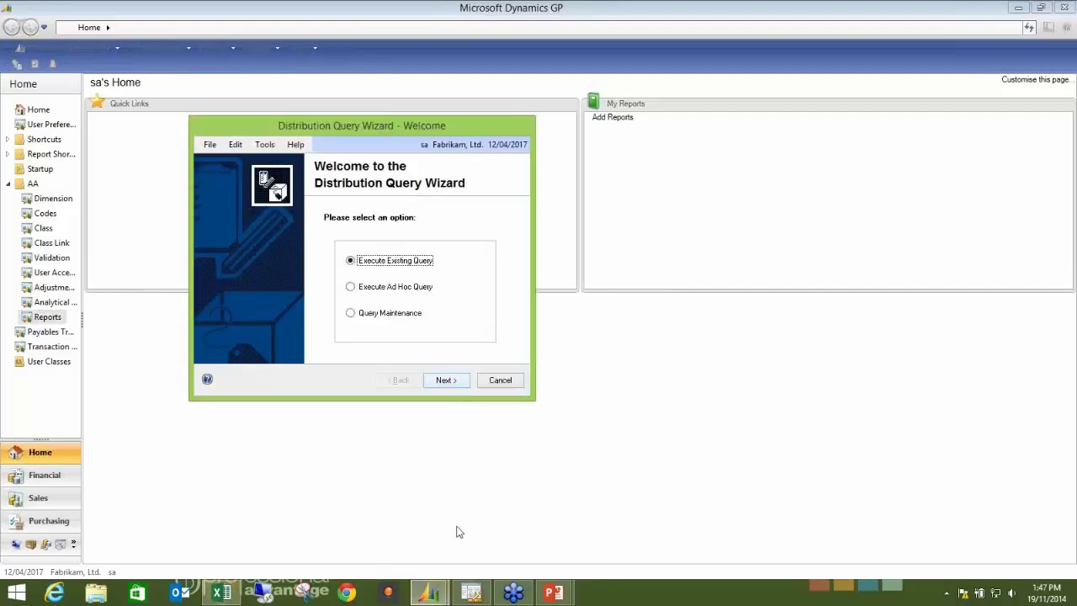
Switch to Excel, examine the motor vehicle distributions by code, vendor and account in the maximized workbook, and close it without saving
{"action": "left_click", "coordinate": [226, 596]}
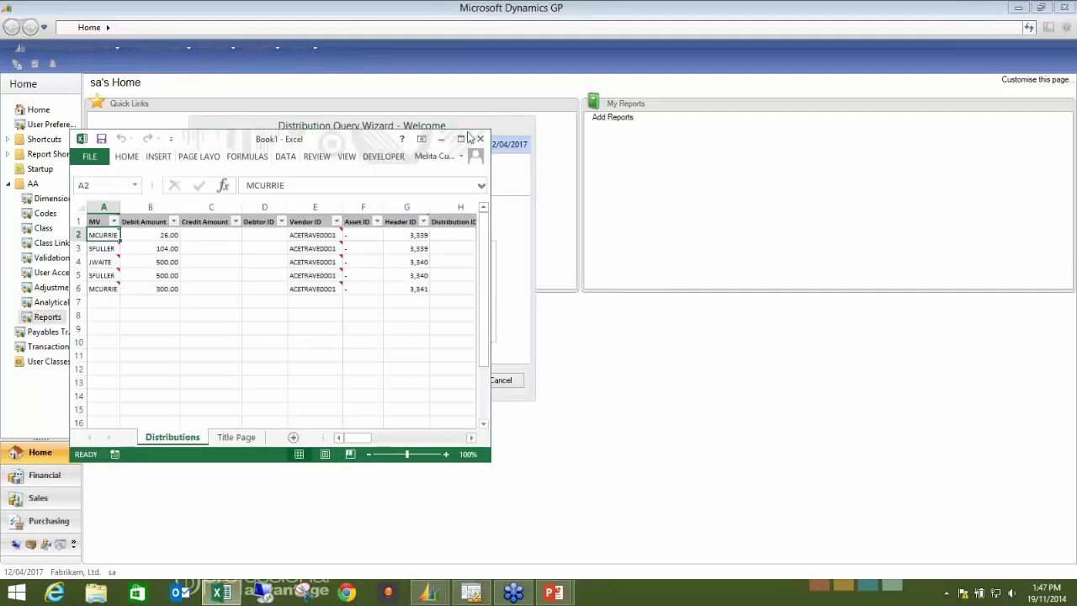
{"action": "left_click", "coordinate": [461, 137]}
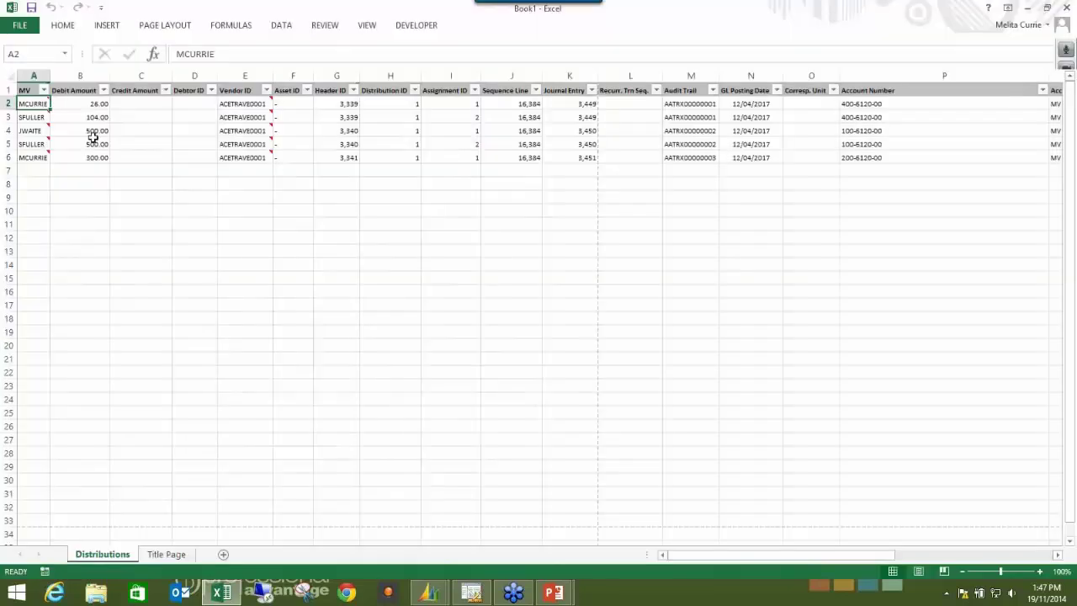
{"action": "mouse_move", "coordinate": [28, 104]}
{"action": "mouse_move", "coordinate": [239, 149]}
{"action": "left_click", "coordinate": [1064, 5]}
{"action": "left_click", "coordinate": [544, 311]}
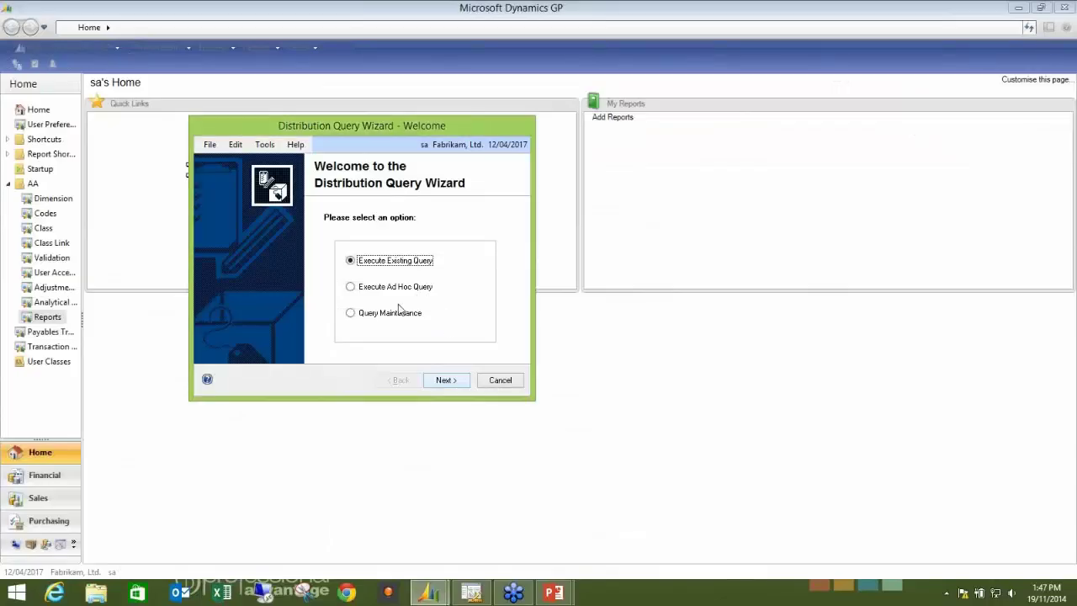
Open the saved MV query in Query Maintenance and proceed to its column selection
{"action": "left_click", "coordinate": [395, 314]}
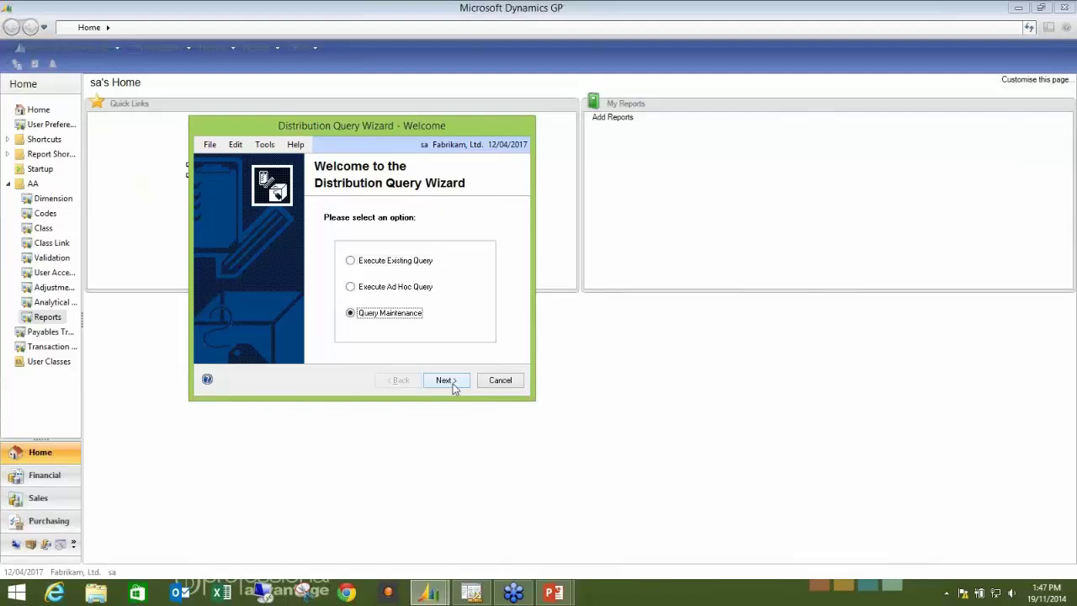
{"action": "left_click", "coordinate": [446, 381]}
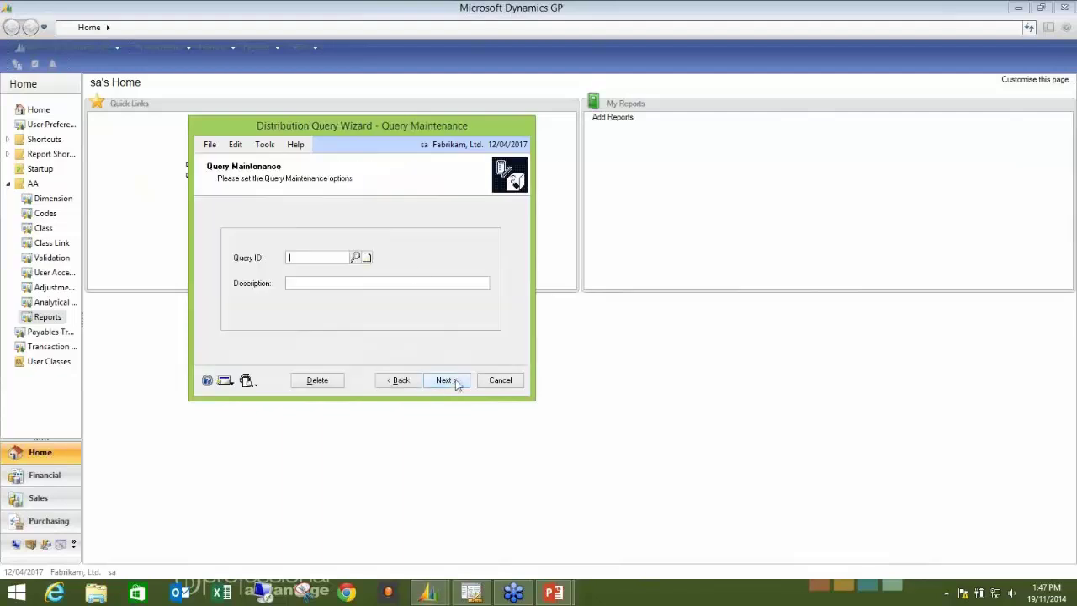
{"action": "left_click", "coordinate": [357, 257]}
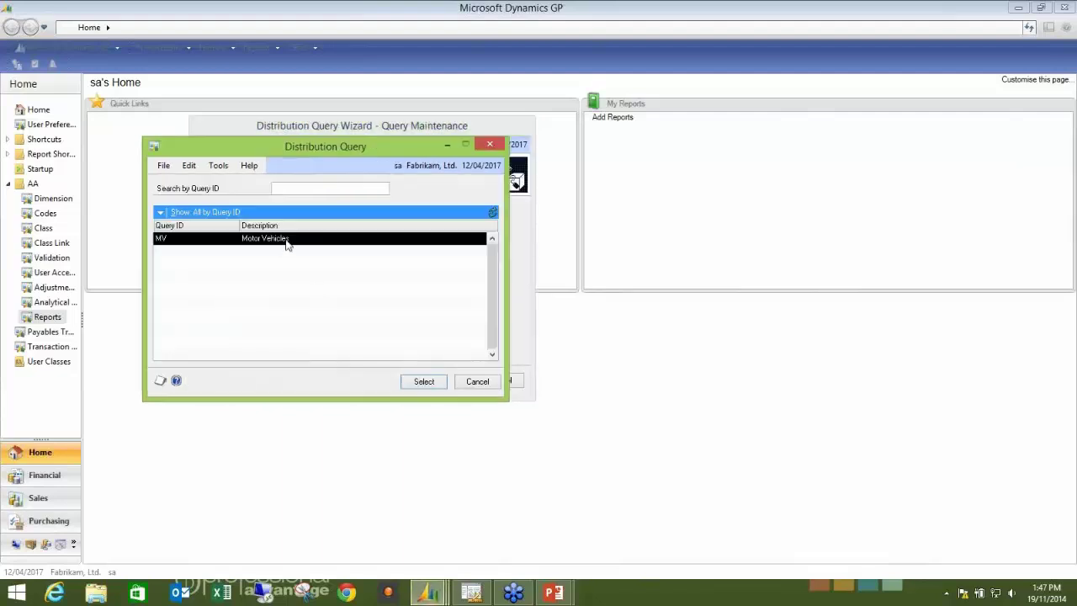
{"action": "left_click", "coordinate": [424, 381]}
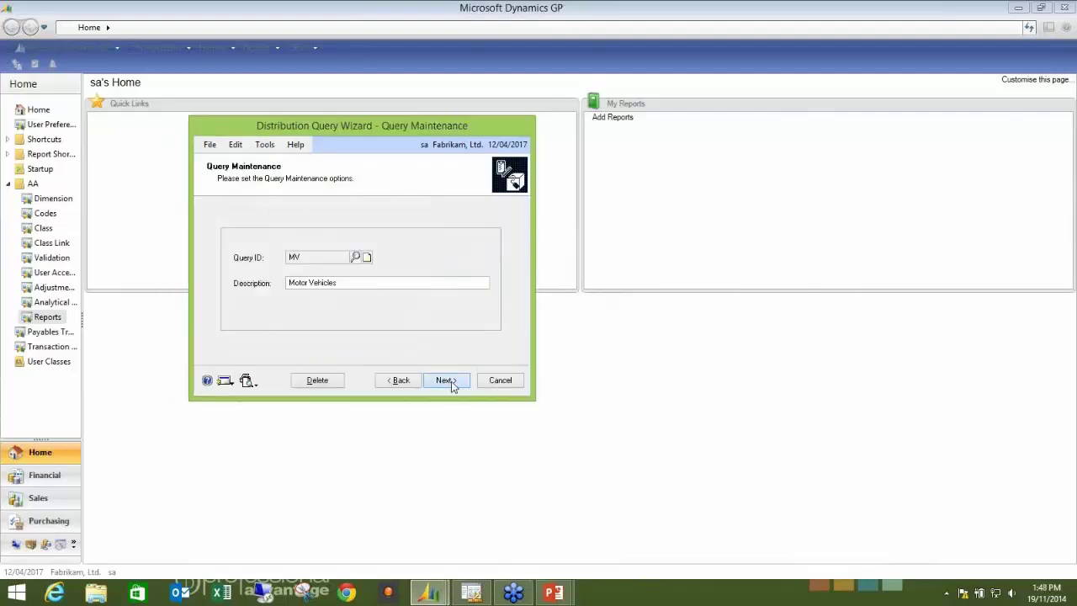
{"action": "left_click", "coordinate": [446, 380]}
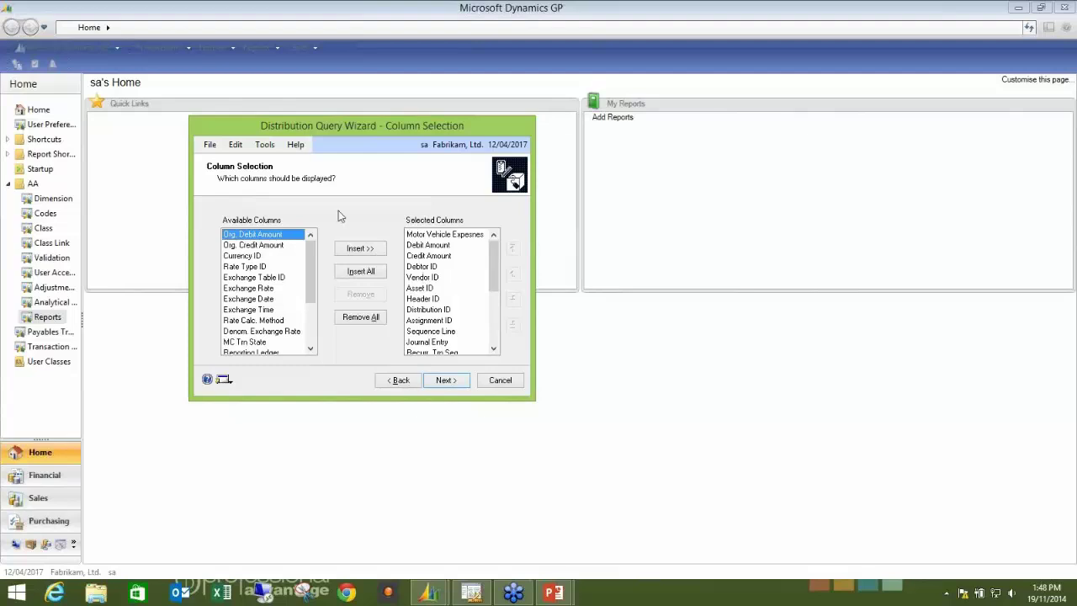
Review the MV query's selected columns, filter options including Motor Vehicle Expenses, sort order and completion options
{"action": "left_click", "coordinate": [427, 235]}
{"action": "left_click", "coordinate": [446, 380]}
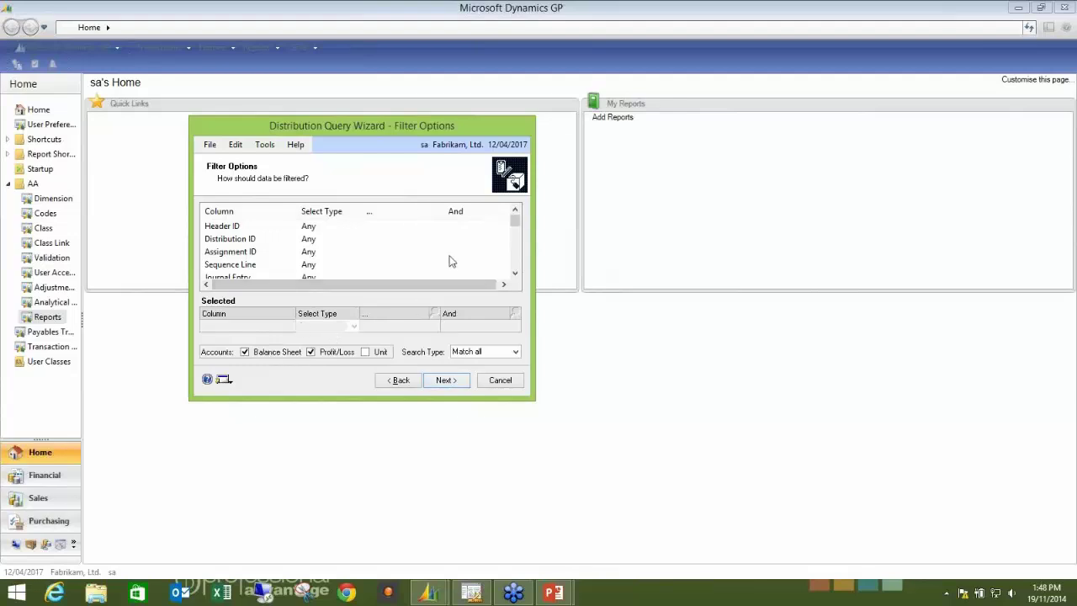
{"action": "scroll", "coordinate": [516, 268], "scroll_direction": "down", "scroll_amount": 5}
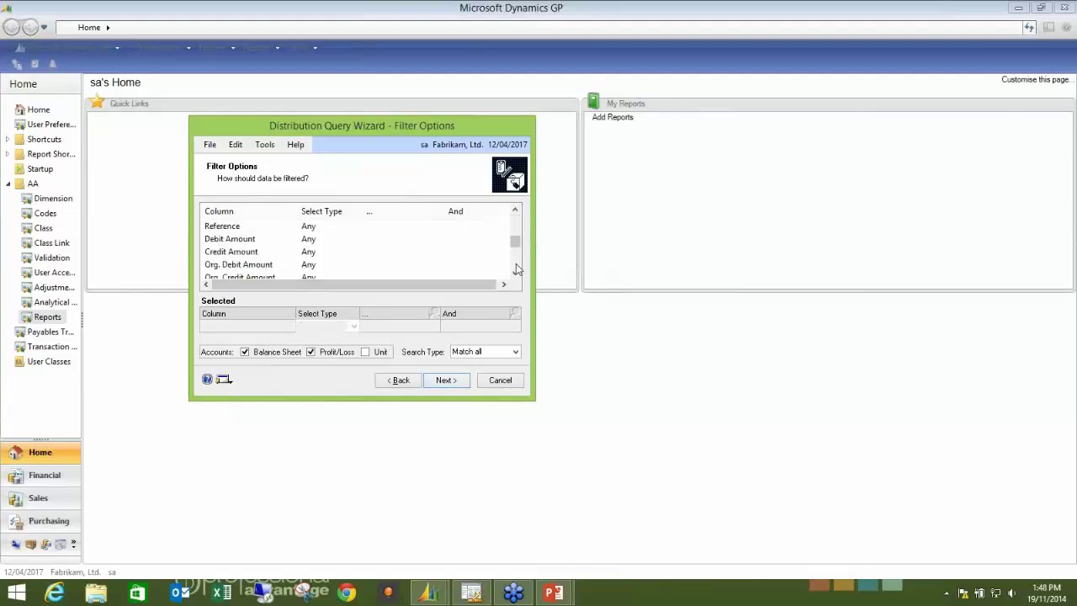
{"action": "scroll", "coordinate": [516, 269], "scroll_direction": "down", "scroll_amount": 2}
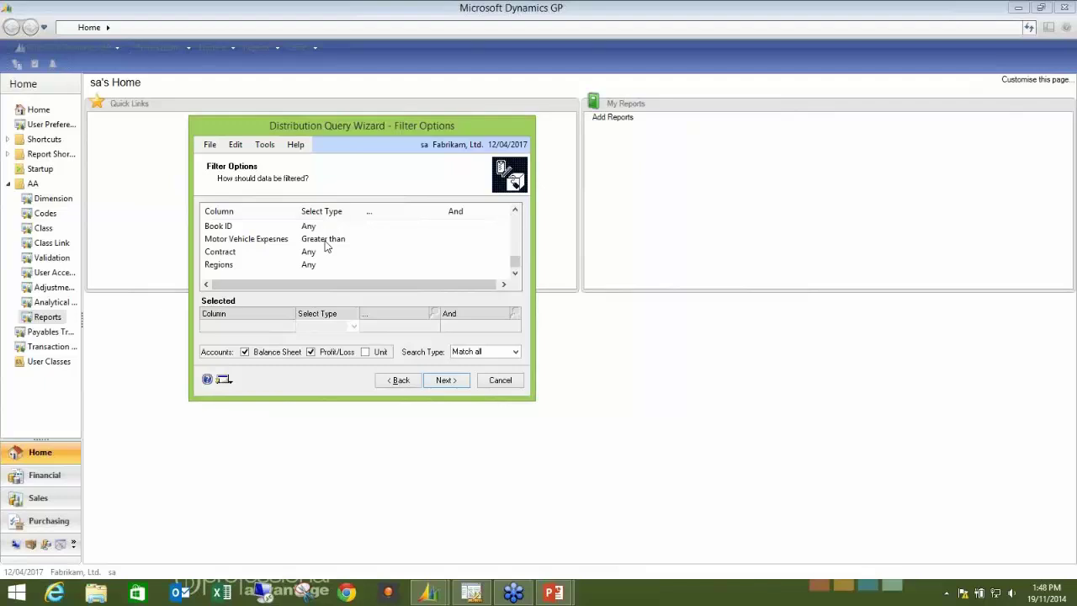
{"action": "left_click", "coordinate": [445, 381]}
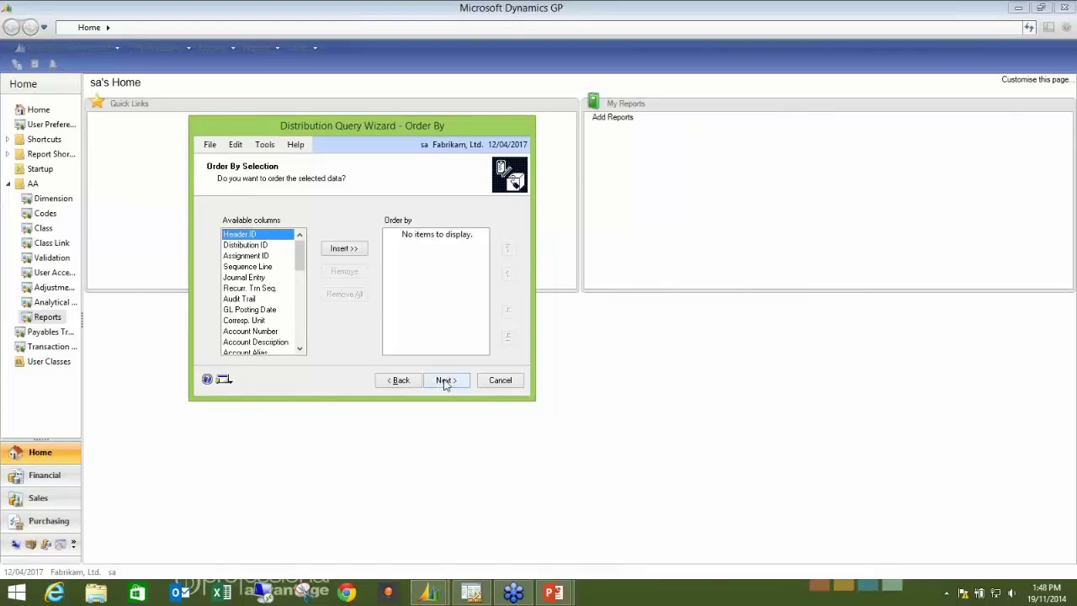
{"action": "left_click", "coordinate": [446, 381]}
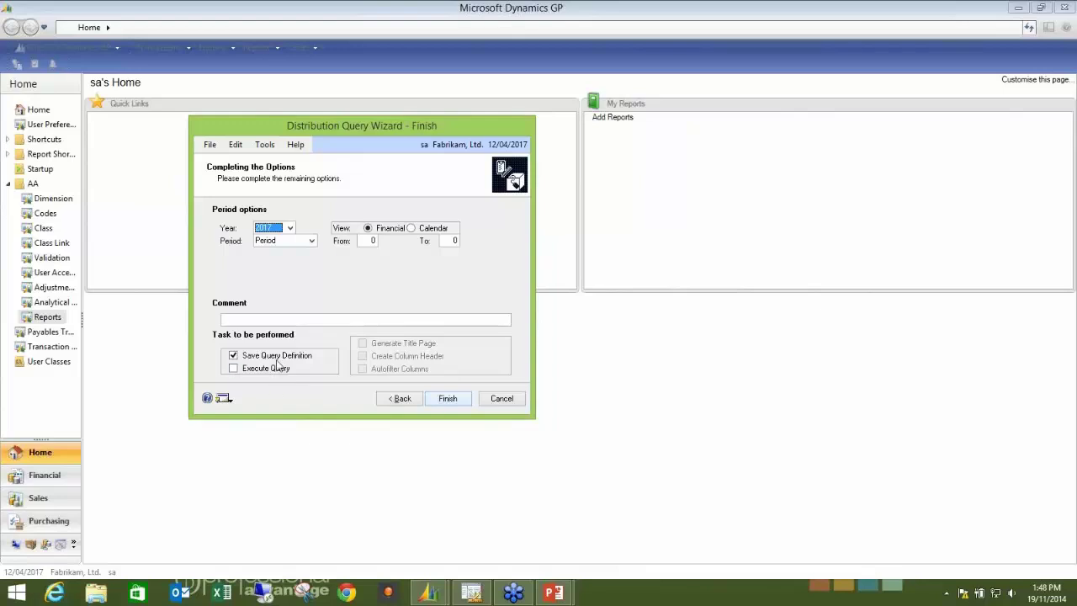
Exit the Distribution Query Wizard without finishing the MV query, review its welcome options once more, and cancel it
{"action": "left_click", "coordinate": [499, 404]}
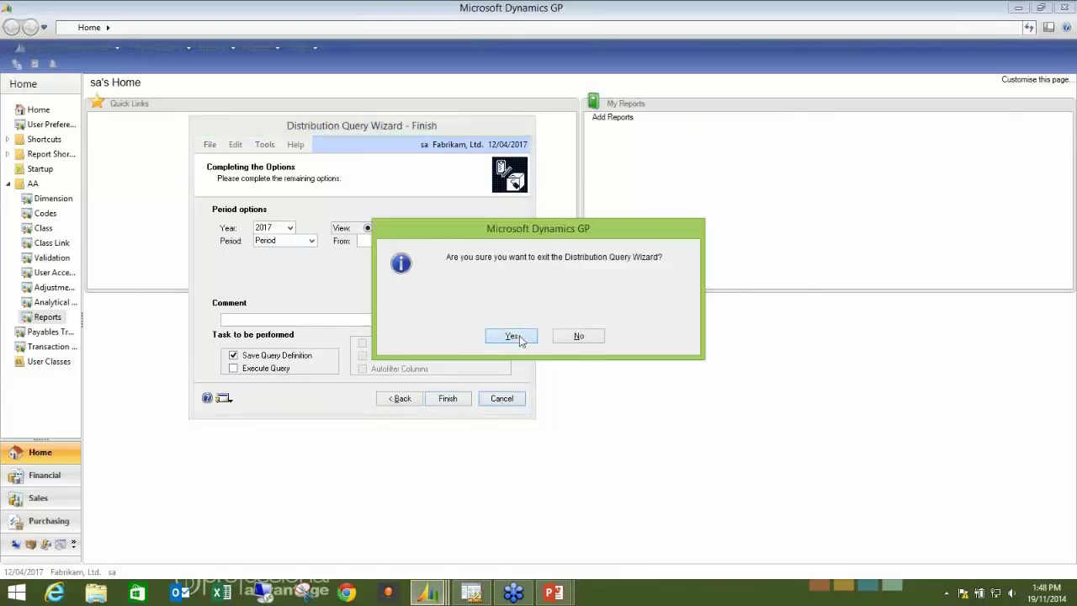
{"action": "left_click", "coordinate": [519, 337]}
{"action": "left_click", "coordinate": [60, 320]}
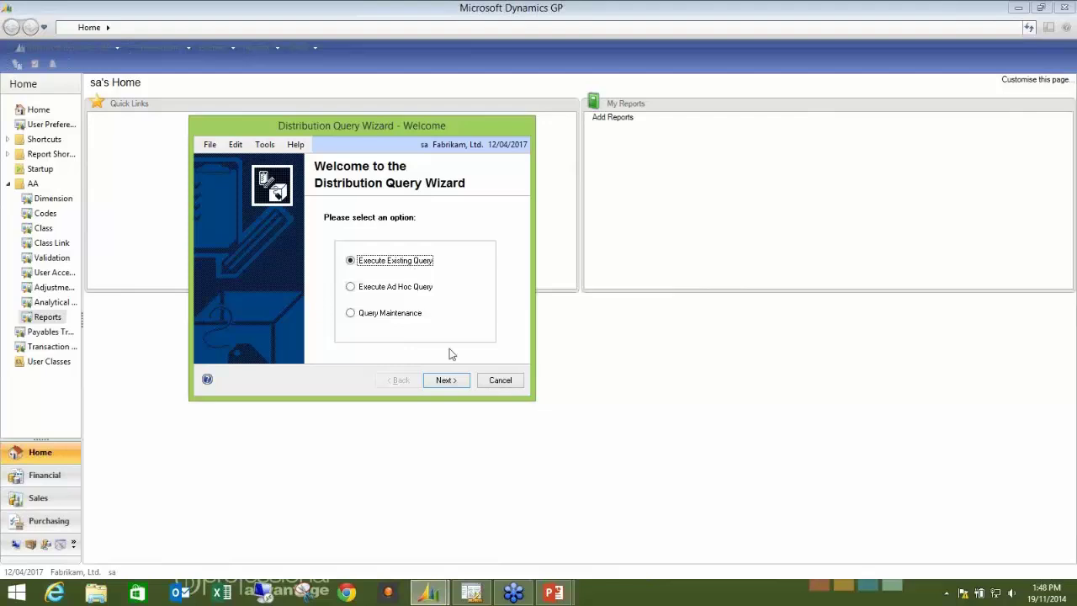
{"action": "left_click", "coordinate": [500, 380]}
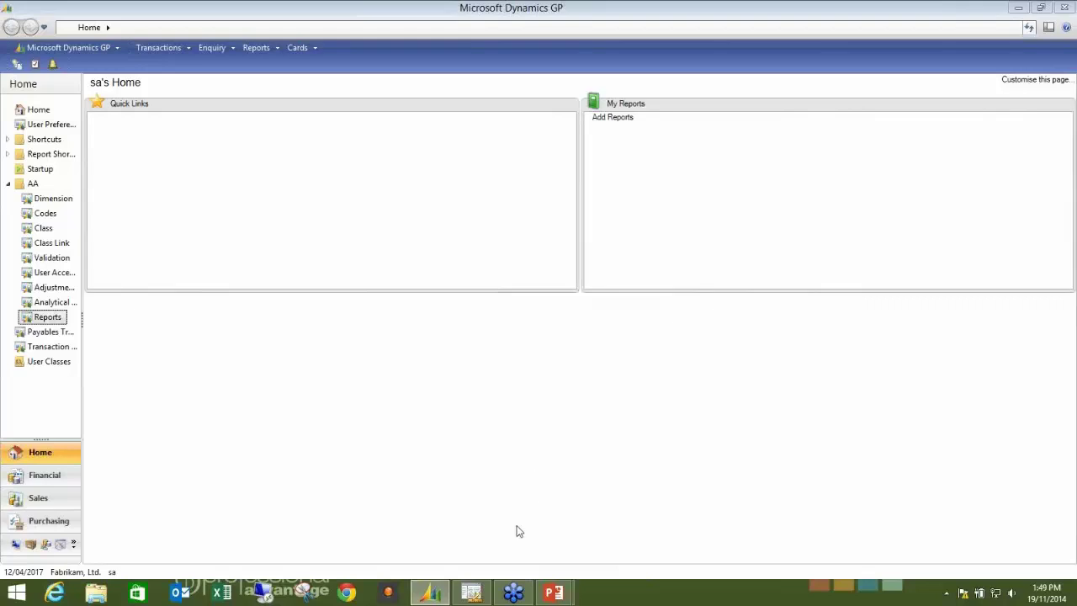
Switch to Management Reporter and examine the test MV row definition used by the AA MV report, closing it when done
{"action": "left_click", "coordinate": [475, 596]}
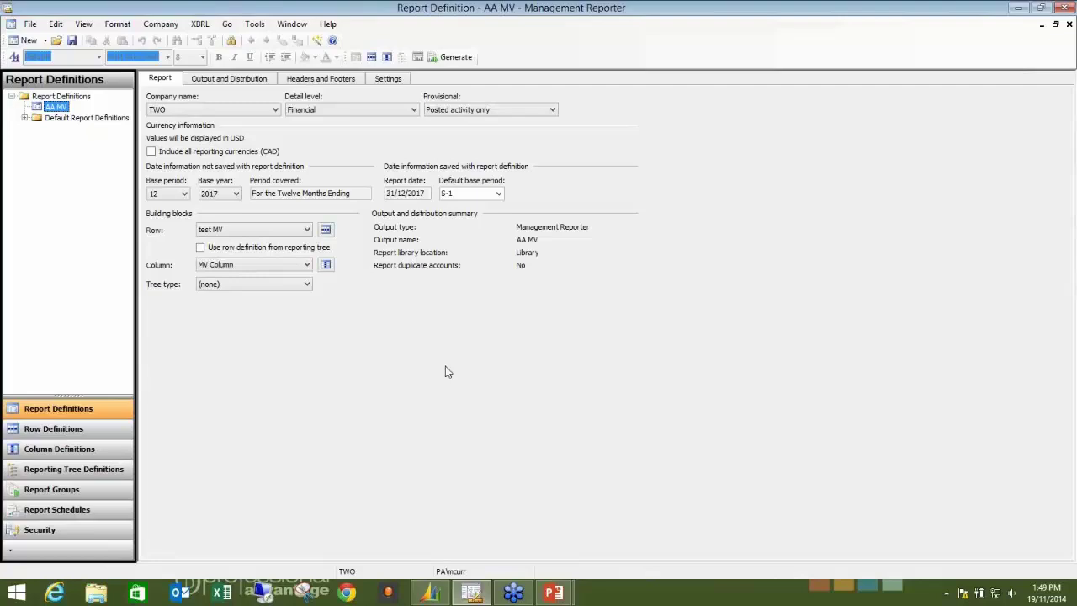
{"action": "left_click", "coordinate": [325, 231]}
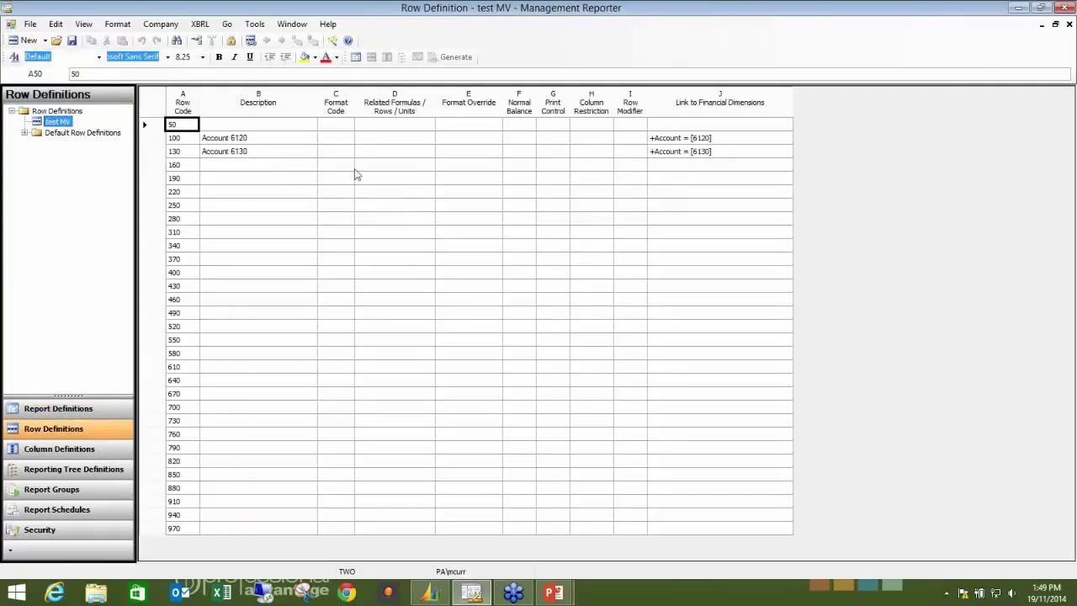
{"action": "left_click", "coordinate": [1067, 26]}
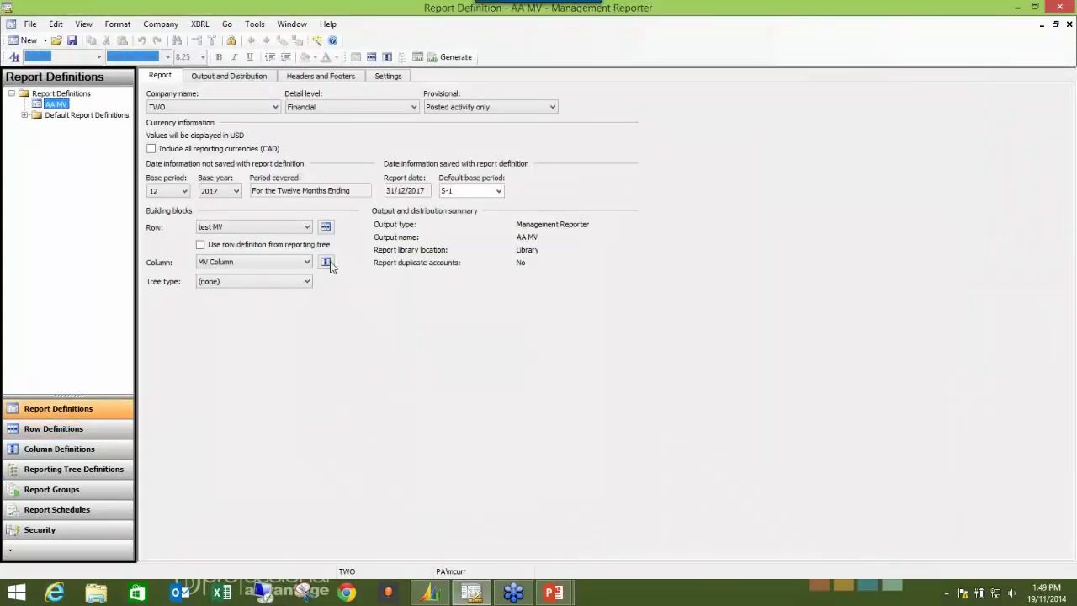
Examine the MV Column definition and its first financial column's dimension filter, and close both without changes
{"action": "left_click", "coordinate": [327, 262]}
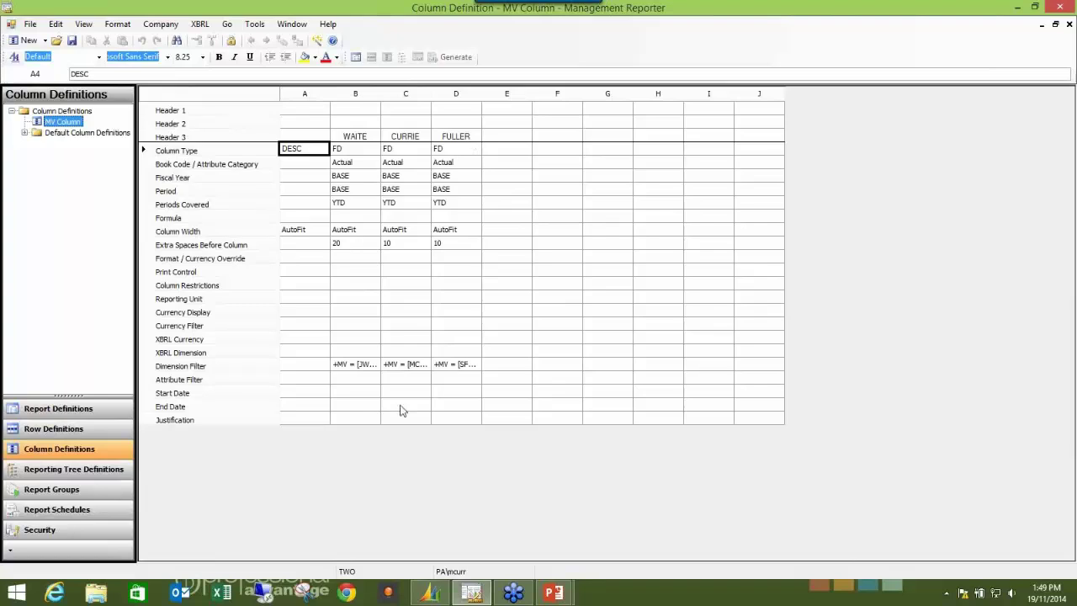
{"action": "double_click", "coordinate": [368, 367]}
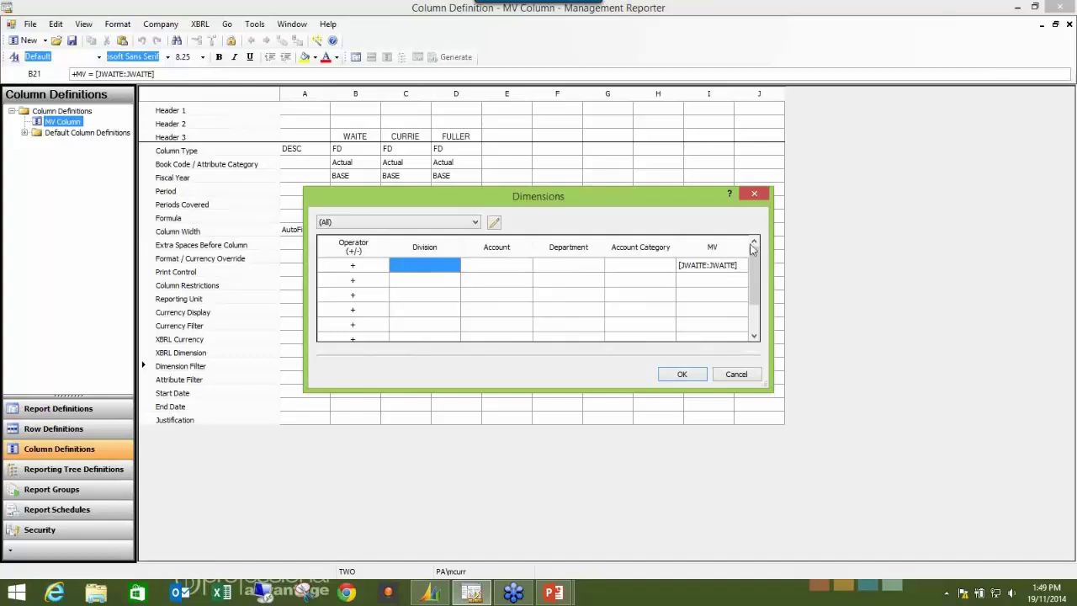
{"action": "left_click", "coordinate": [756, 196]}
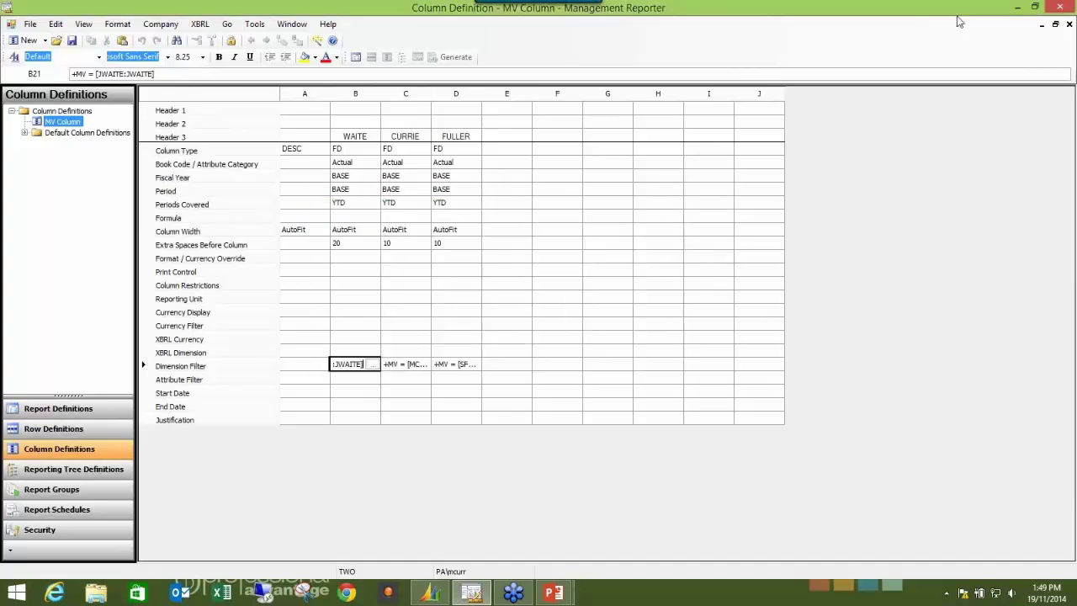
{"action": "left_click", "coordinate": [1069, 25]}
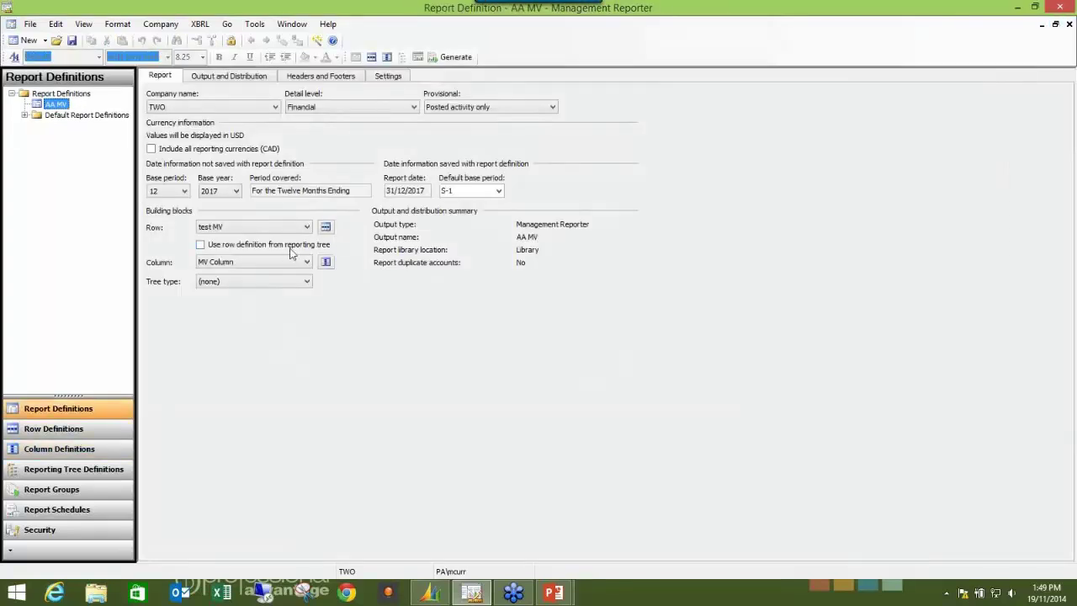
In the test MV row definition, view the MV codes available for linking row 190 to financial dimensions, and close without selecting one
{"action": "left_click", "coordinate": [326, 229]}
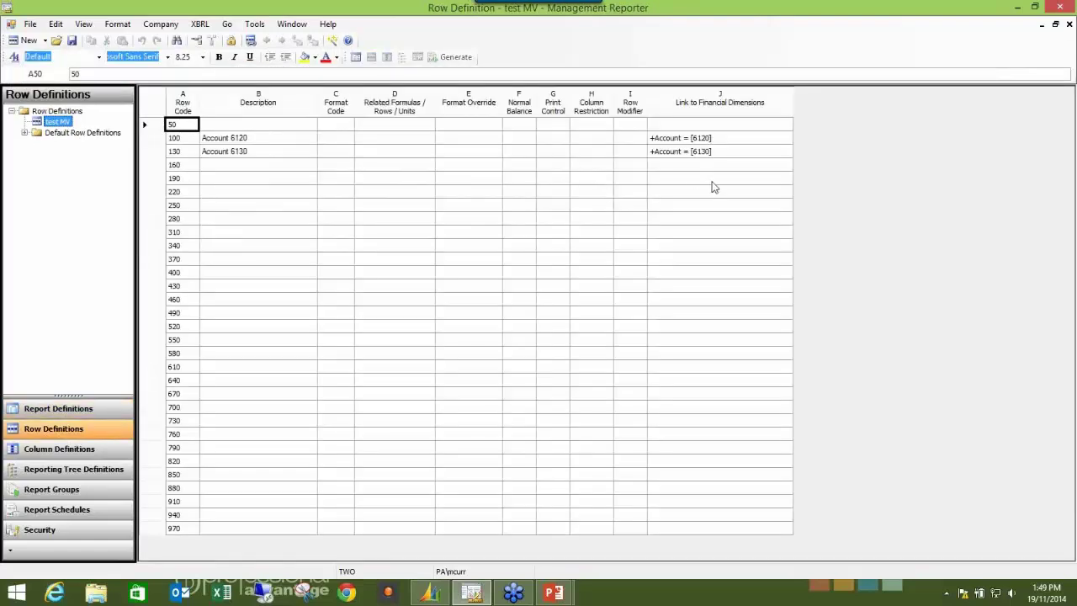
{"action": "left_click", "coordinate": [712, 181]}
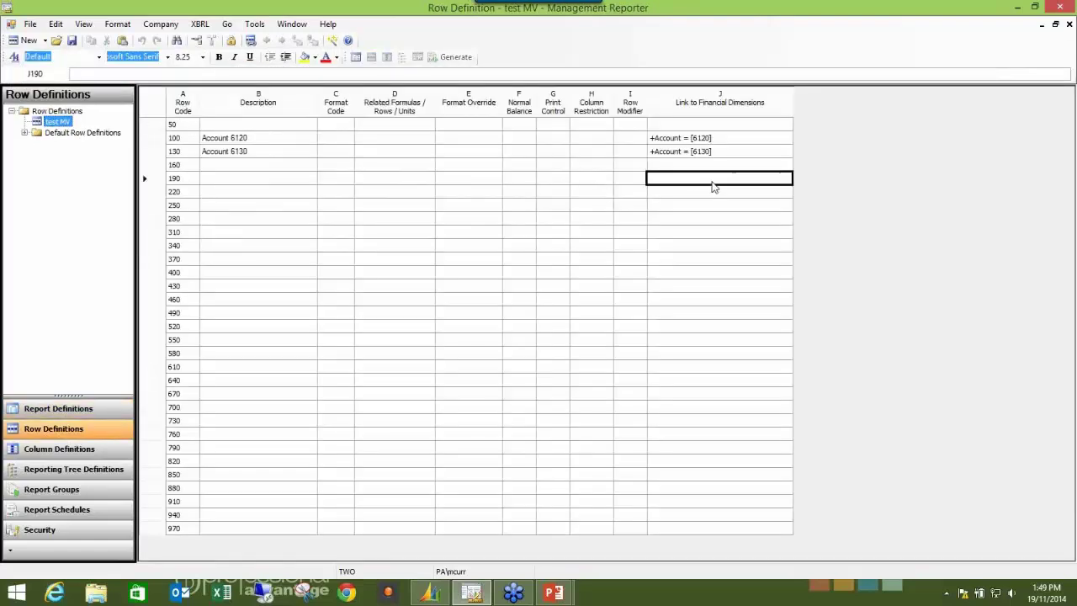
{"action": "double_click", "coordinate": [712, 181]}
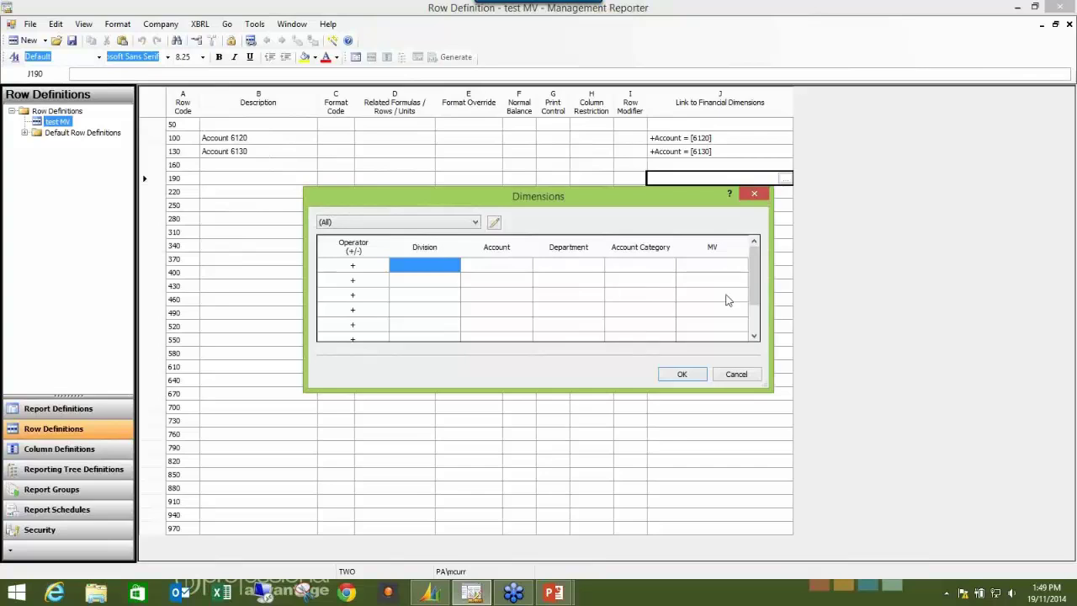
{"action": "left_click", "coordinate": [728, 268]}
{"action": "double_click", "coordinate": [729, 267]}
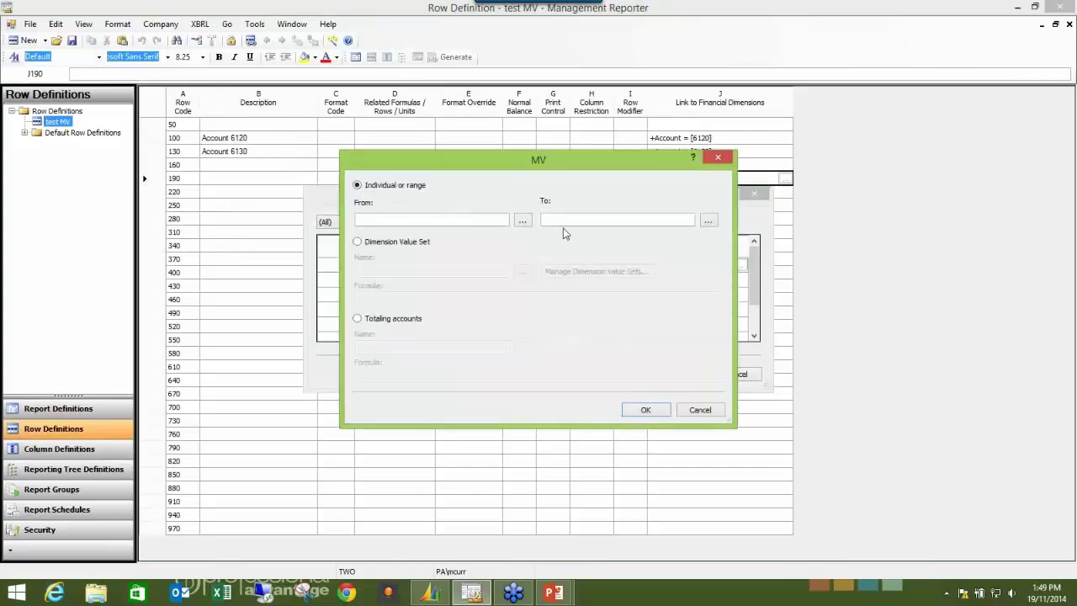
{"action": "left_click", "coordinate": [524, 221]}
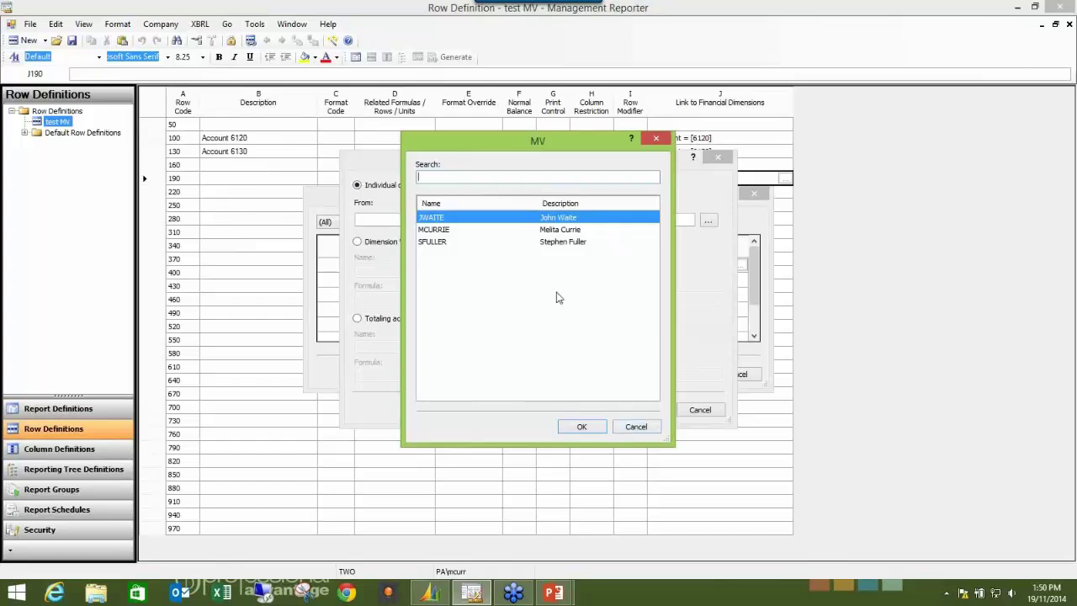
{"action": "left_click", "coordinate": [644, 427]}
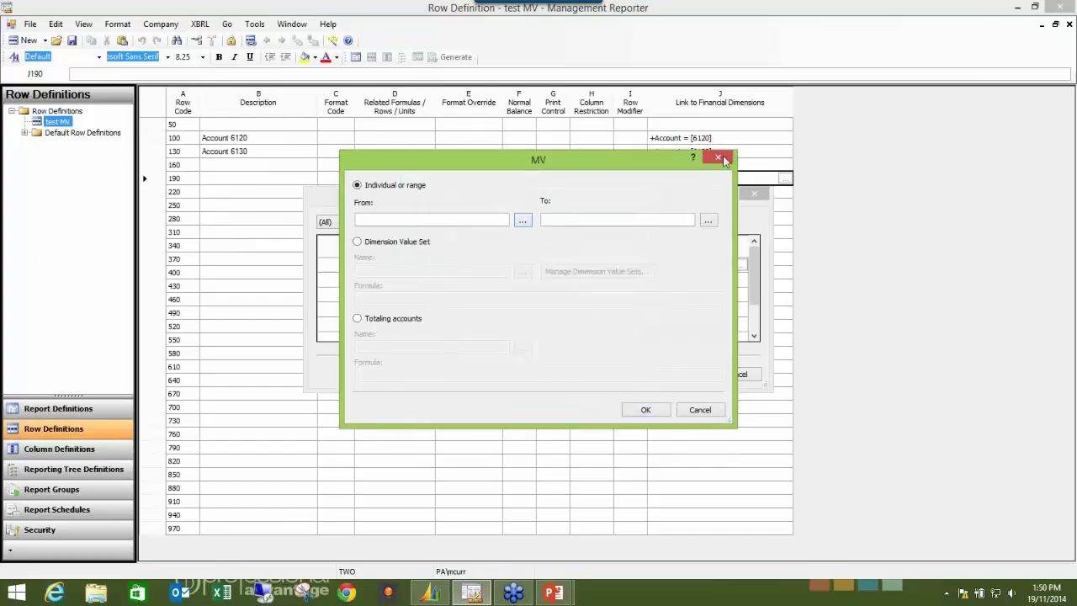
{"action": "left_click", "coordinate": [723, 160]}
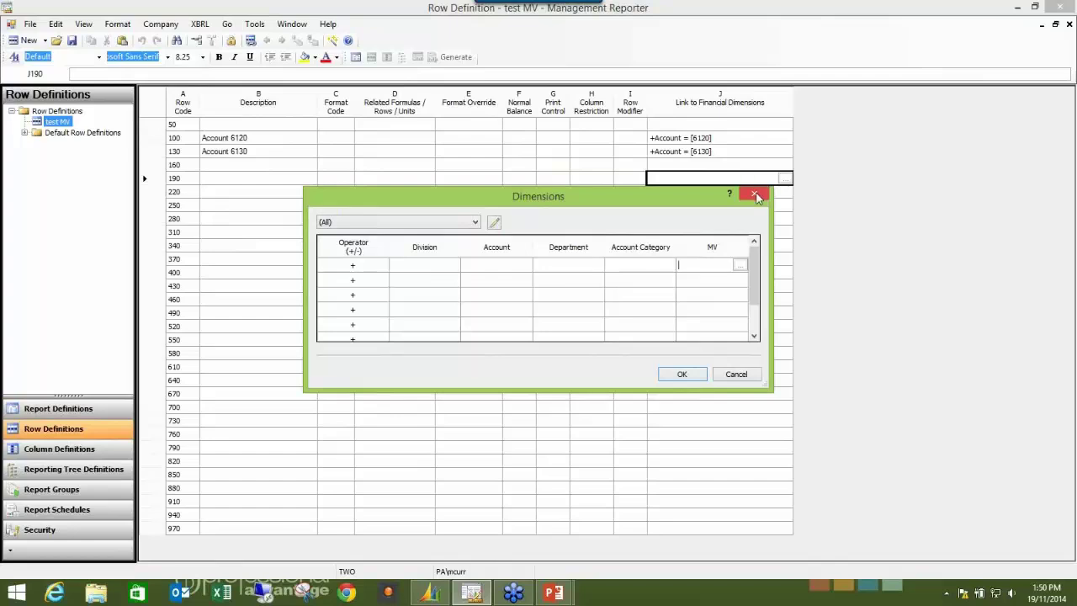
{"action": "key", "text": "Escape"}
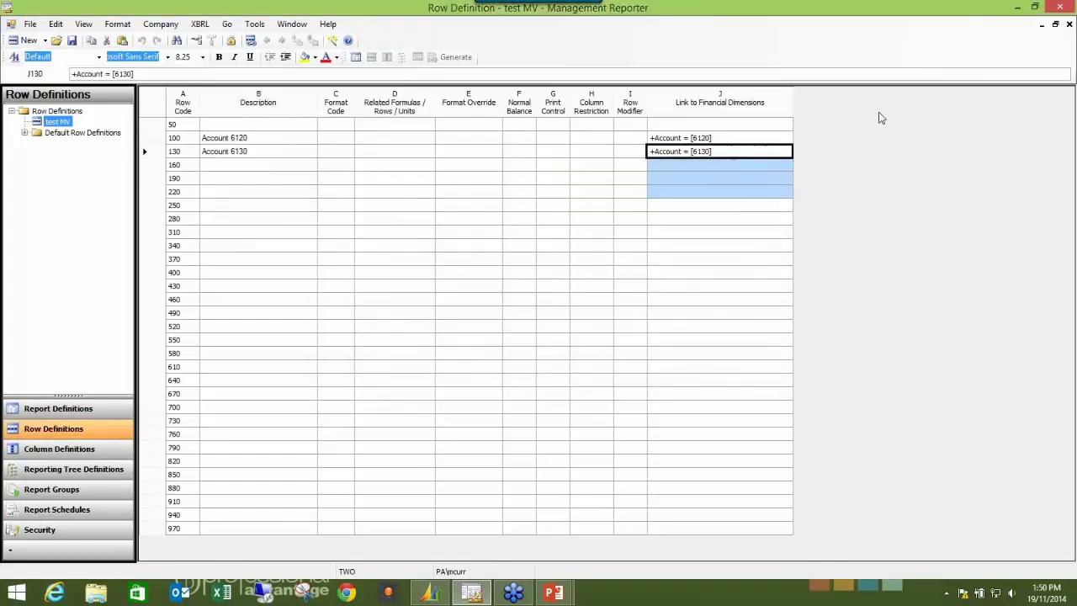
{"action": "left_click", "coordinate": [1068, 25]}
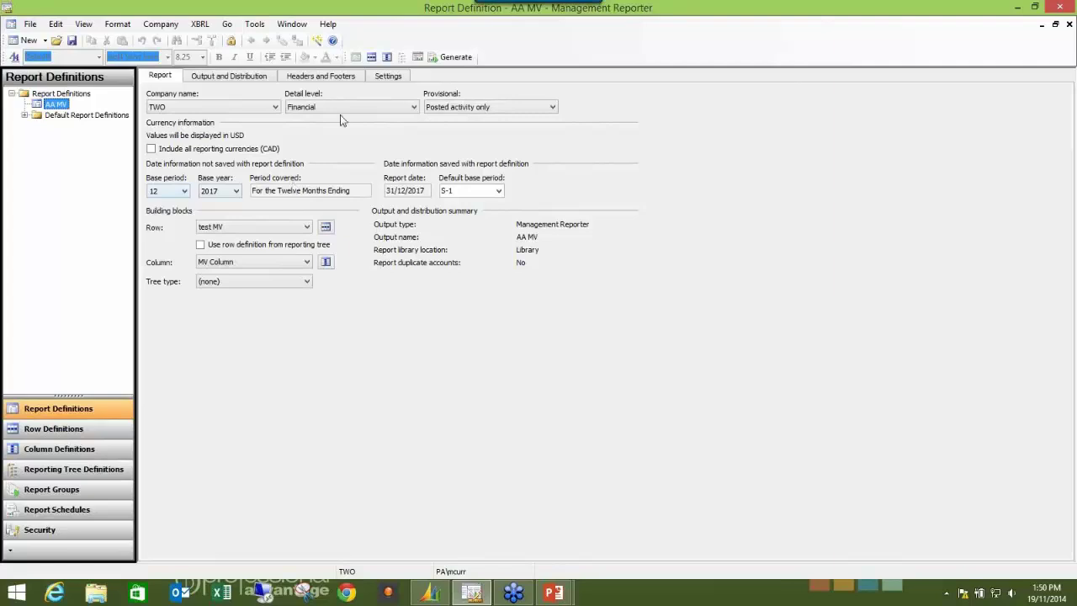
Generate the AA MV report, examine its amounts by account and MV code, and close the viewer and report queue
{"action": "left_click", "coordinate": [458, 57]}
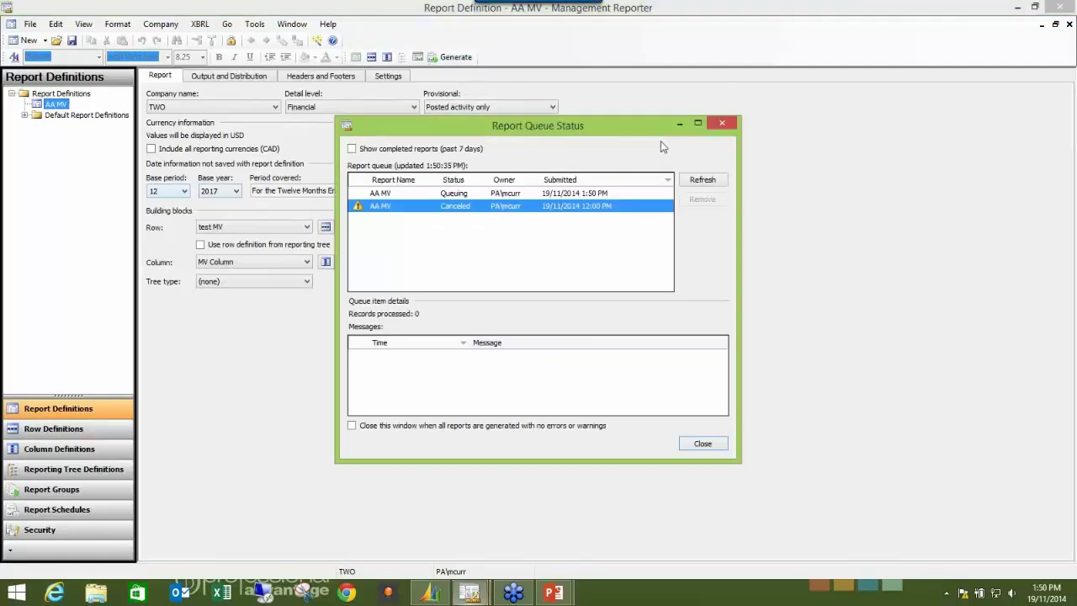
{"action": "left_click", "coordinate": [618, 193]}
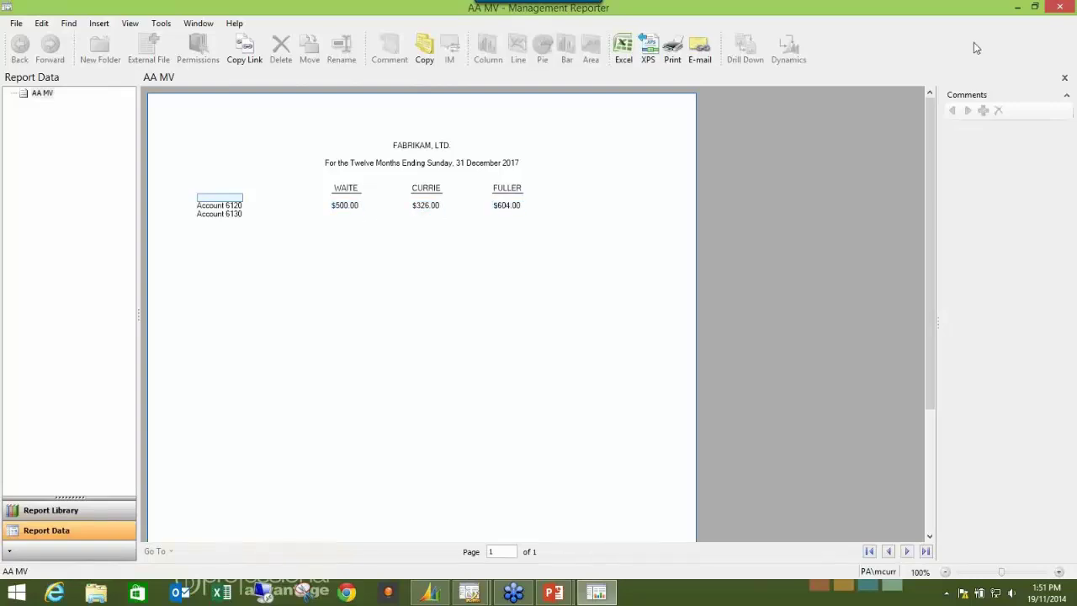
{"action": "left_click", "coordinate": [1061, 10]}
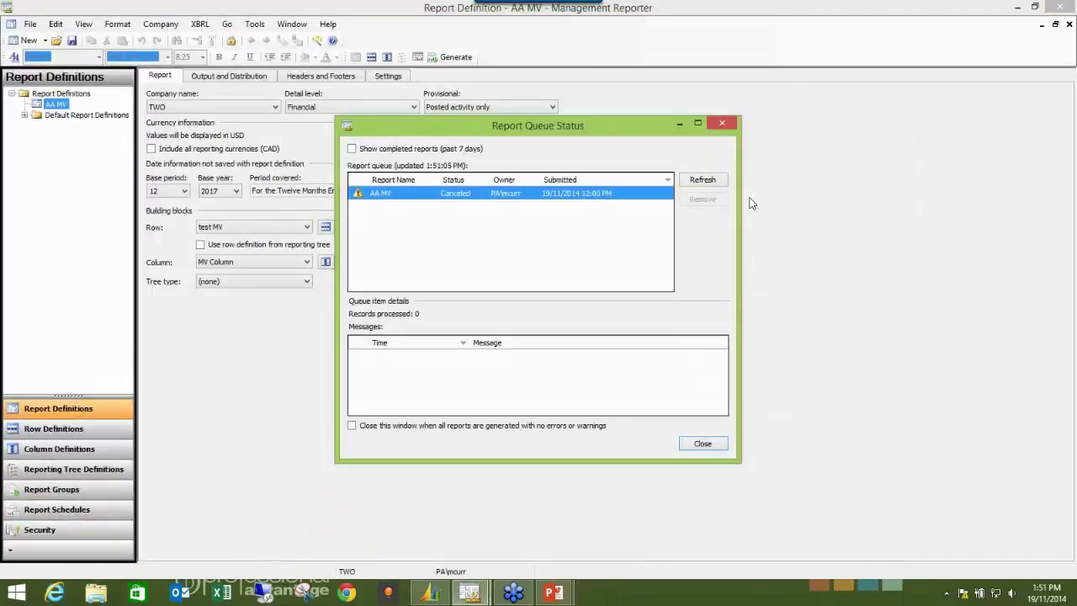
{"action": "left_click", "coordinate": [723, 125]}
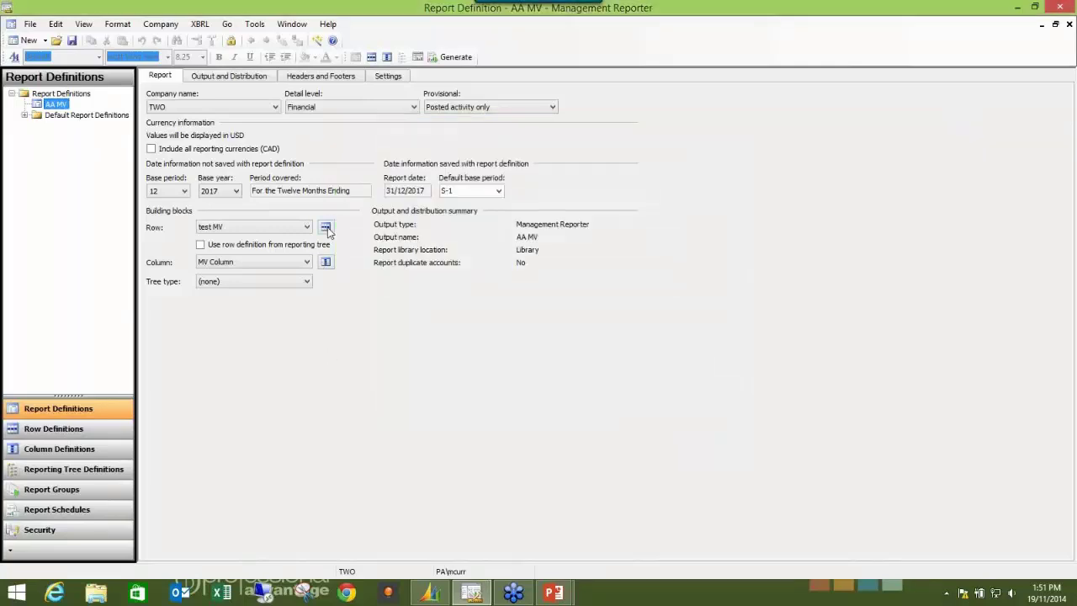
Review the MV dimension's range and value set options for row 220 of test MV, and return to the AA MV report definition
{"action": "left_click", "coordinate": [325, 228]}
{"action": "double_click", "coordinate": [718, 196]}
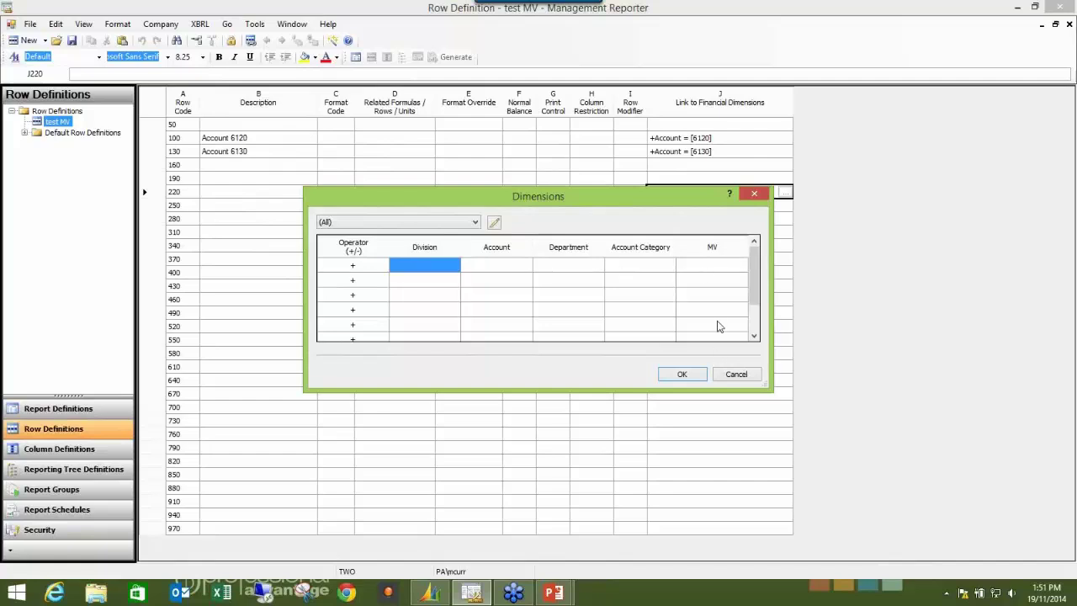
{"action": "left_click", "coordinate": [716, 265]}
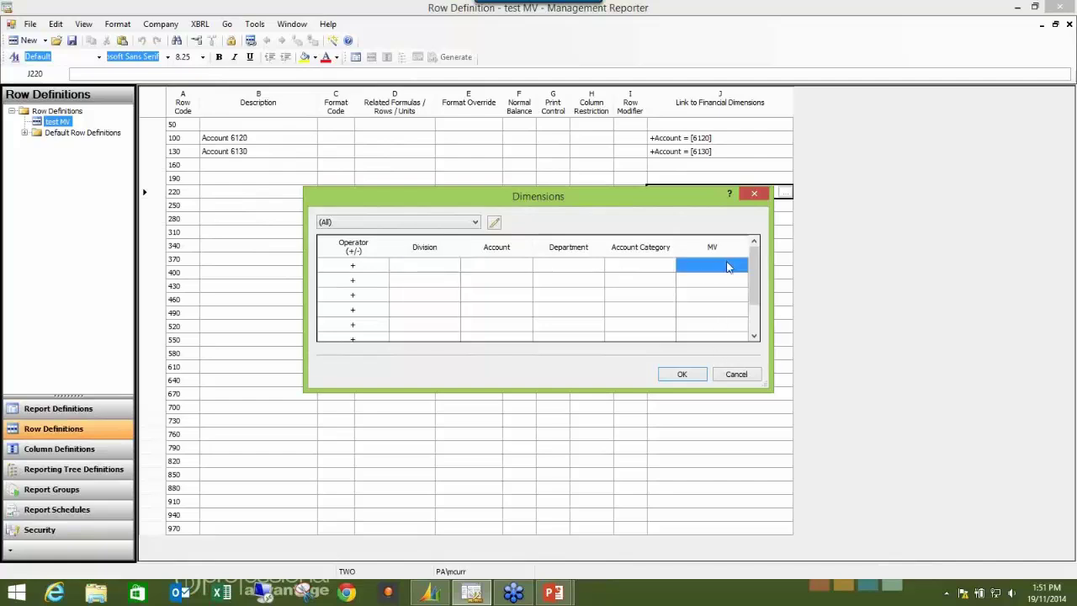
{"action": "left_click", "coordinate": [740, 266]}
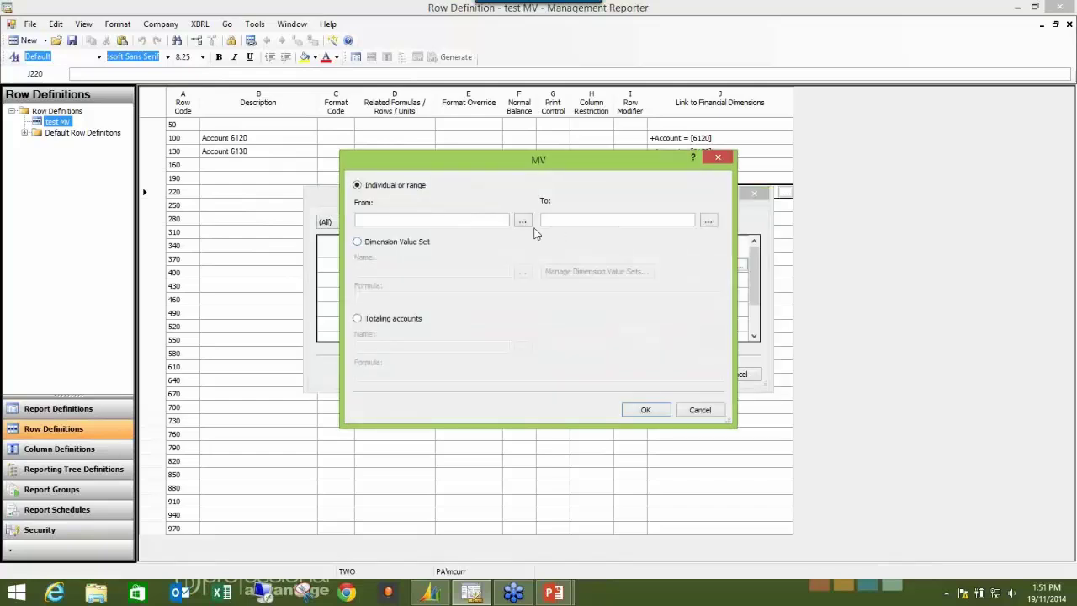
{"action": "left_click", "coordinate": [718, 158]}
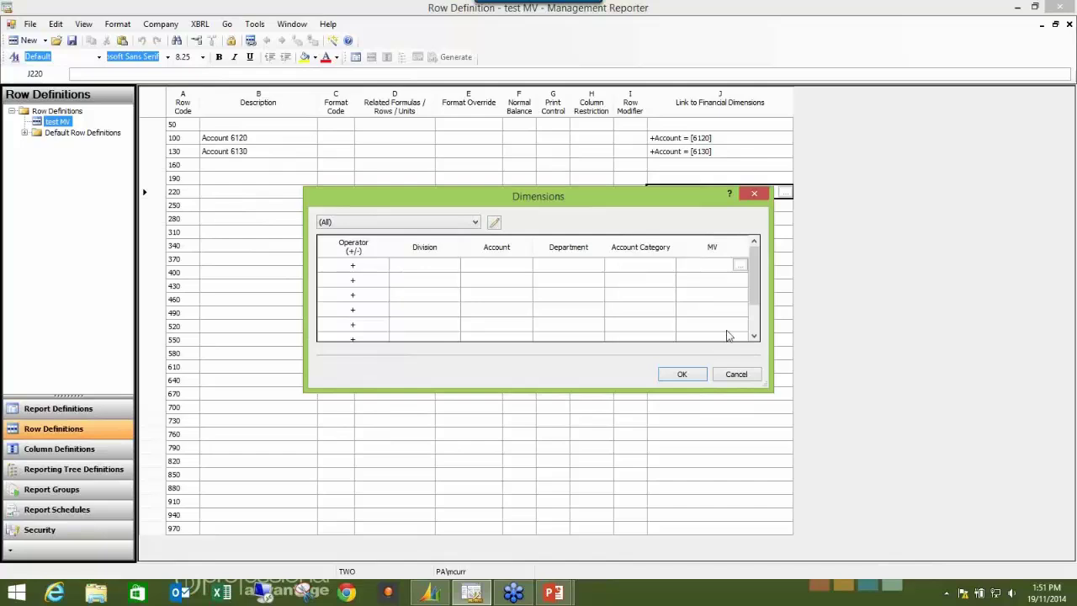
{"action": "left_click", "coordinate": [754, 195]}
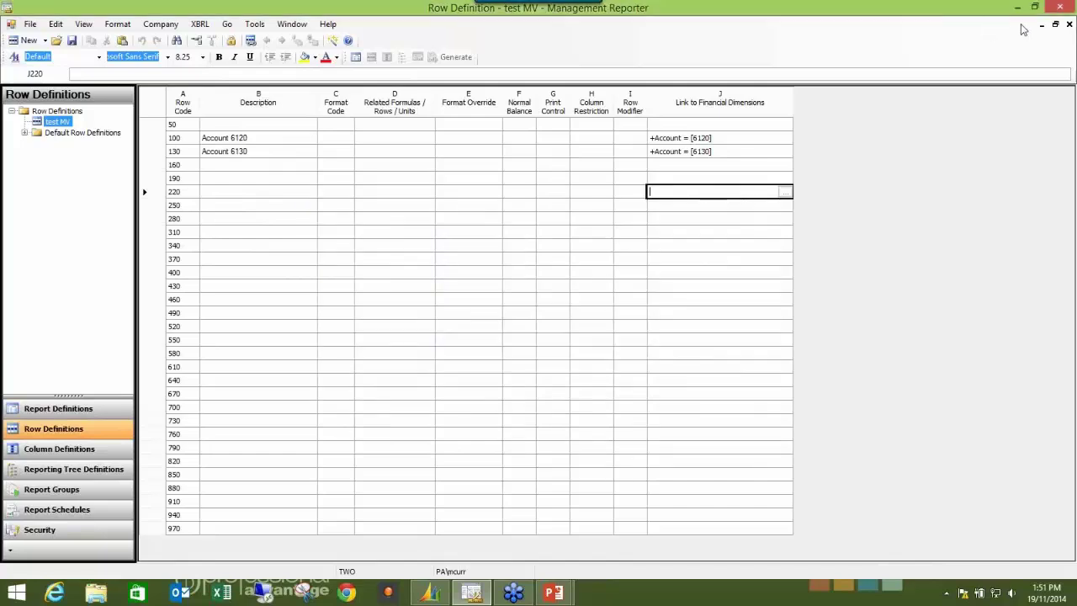
{"action": "left_click", "coordinate": [1068, 24]}
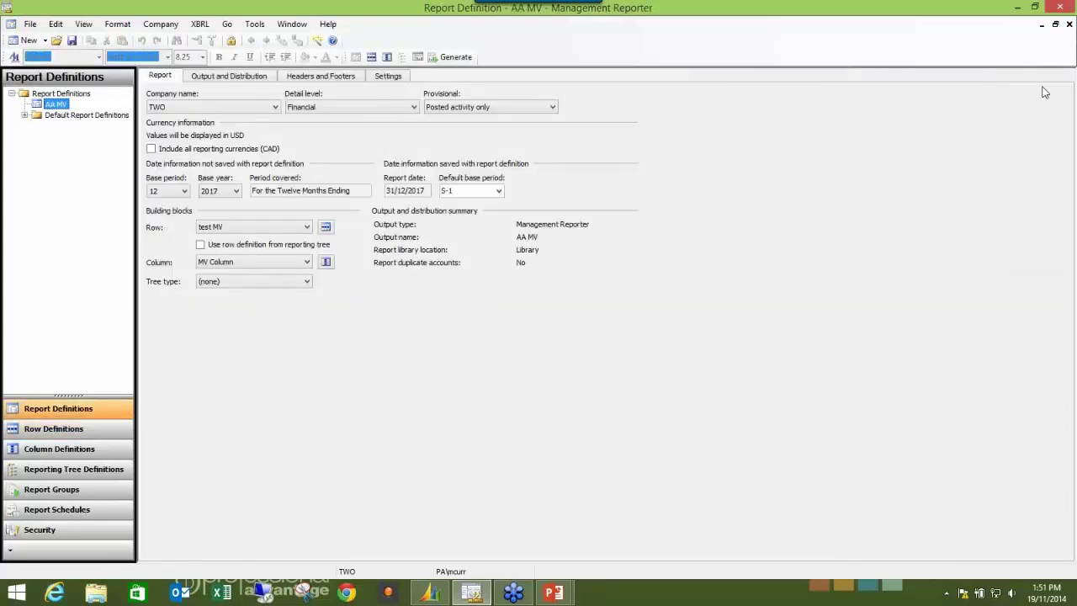
{"action": "left_click", "coordinate": [1069, 25]}
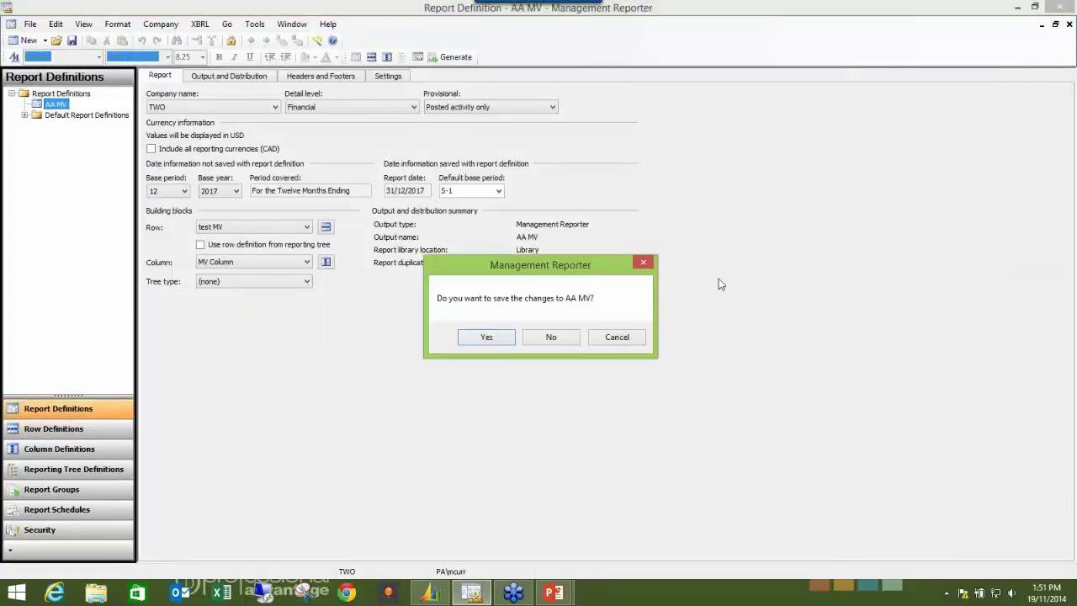
{"action": "left_click", "coordinate": [630, 340]}
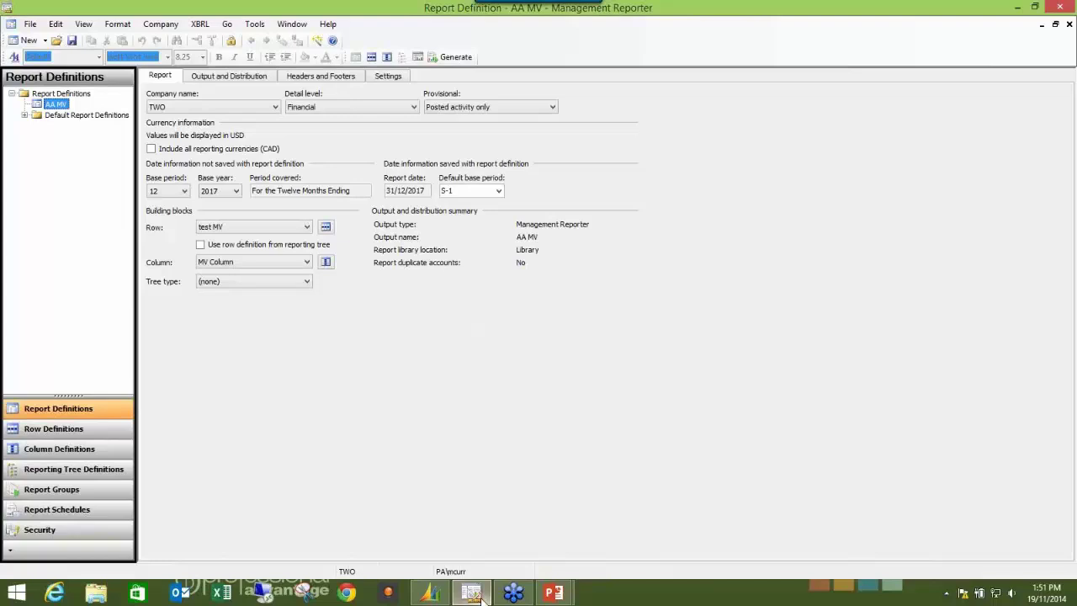
Switch to Dynamics GP, open the MV budget in Analytical Accounting Budget Maintenance, and view the first employee node's period amounts
{"action": "left_click", "coordinate": [430, 592]}
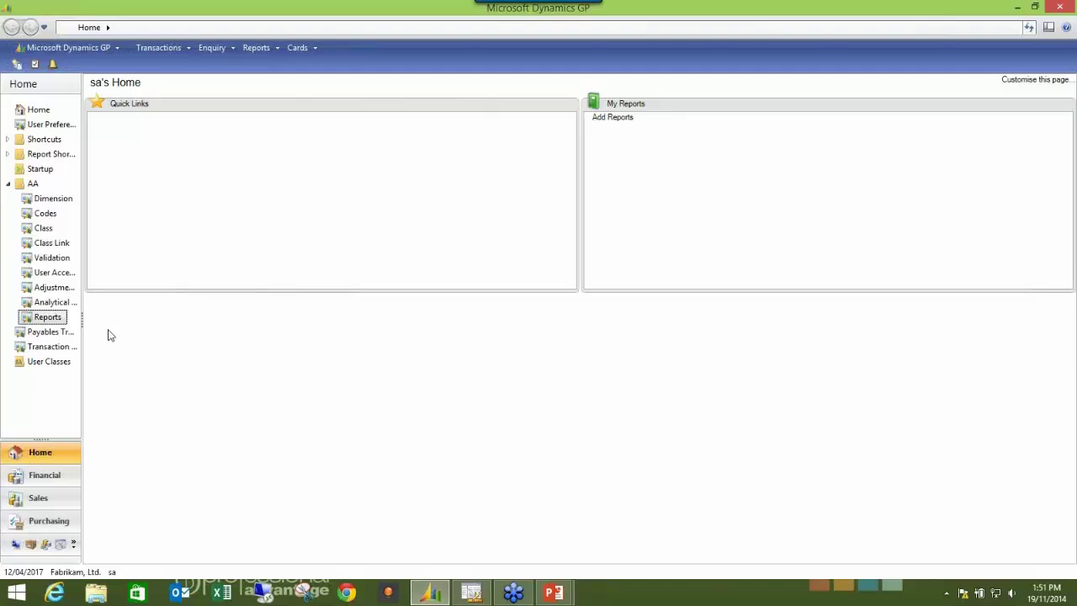
{"action": "left_click", "coordinate": [59, 304]}
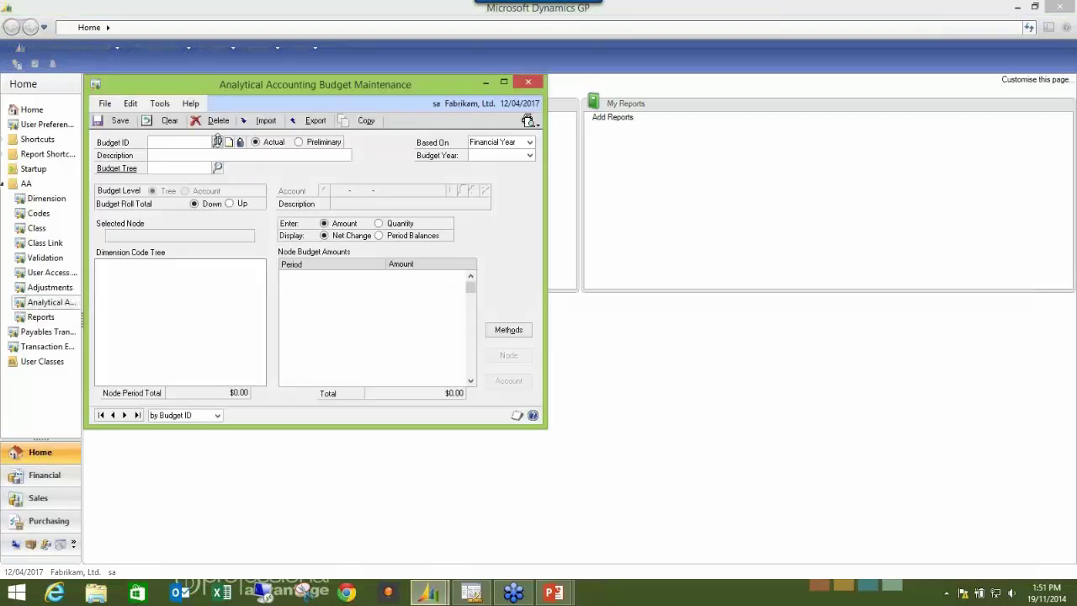
{"action": "left_click", "coordinate": [217, 142]}
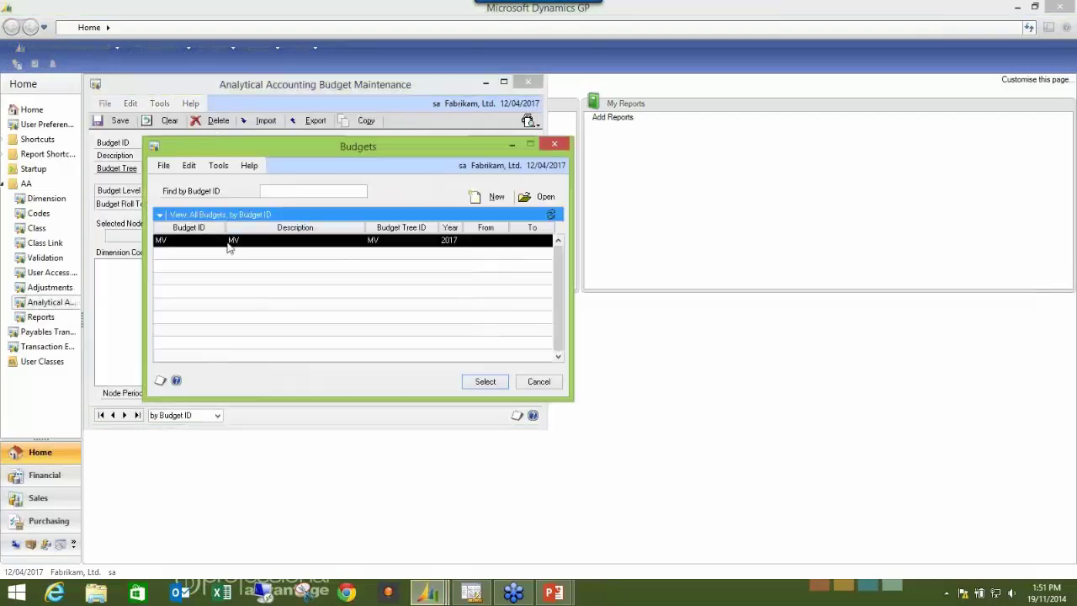
{"action": "double_click", "coordinate": [227, 244]}
{"action": "left_click", "coordinate": [172, 281]}
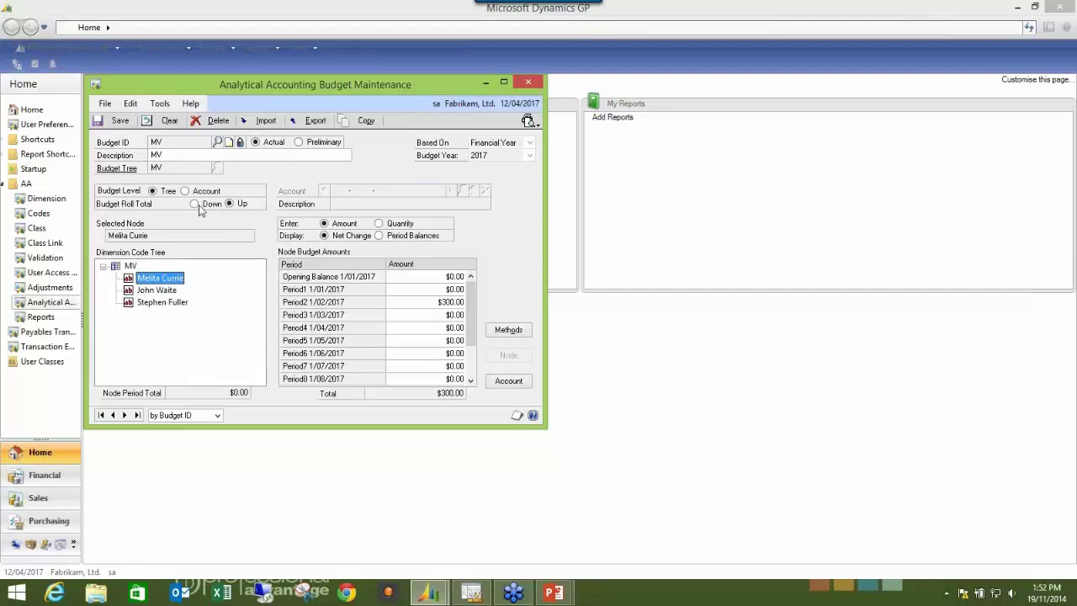
View the second employee node, set the third employee node's Period5 budget amount to $555.55, and view the MV root node's rolled-up amounts
{"action": "left_click", "coordinate": [159, 291]}
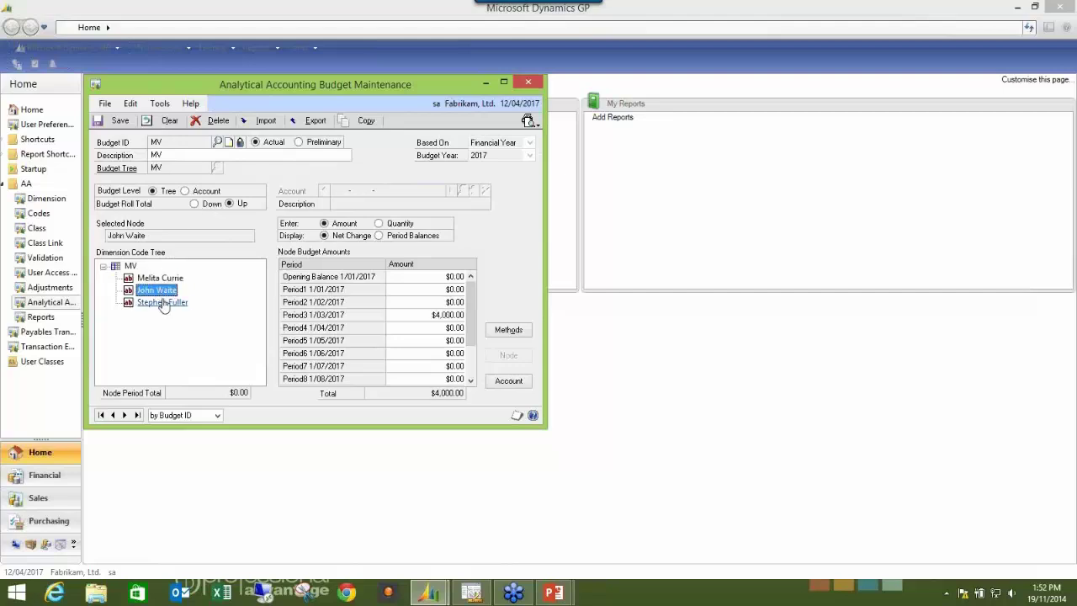
{"action": "left_click", "coordinate": [162, 302]}
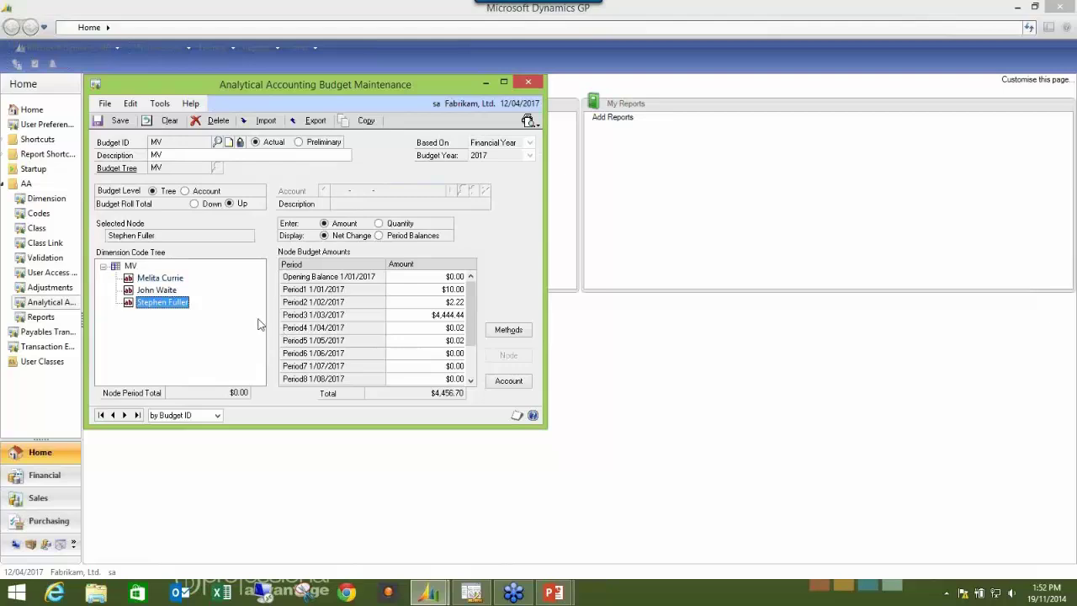
{"action": "left_click", "coordinate": [447, 341]}
{"action": "type", "text": "555.55"}
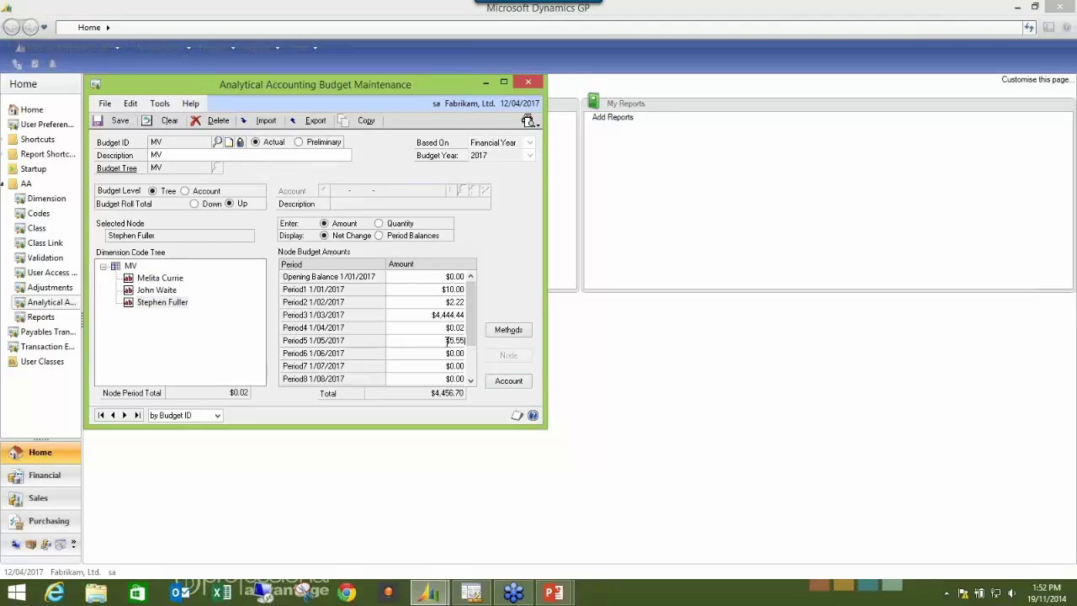
{"action": "left_click", "coordinate": [443, 289]}
{"action": "left_click", "coordinate": [132, 266]}
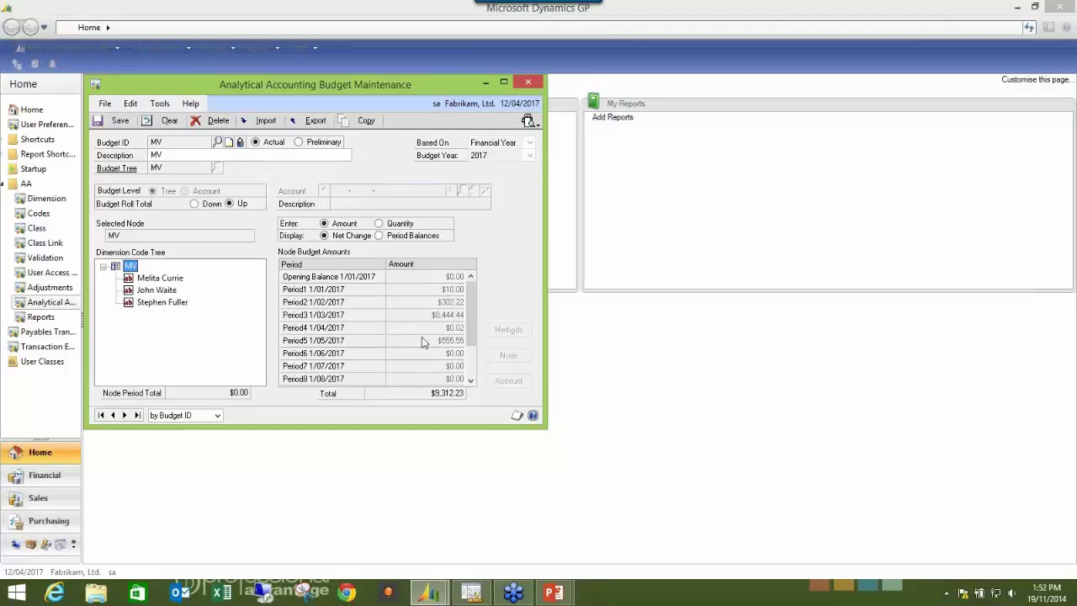
Set the second employee node's Period1 budget amount to $444.44 and view the MV root node's rolled-up amounts
{"action": "left_click", "coordinate": [160, 302]}
{"action": "left_click", "coordinate": [156, 290]}
{"action": "left_click", "coordinate": [452, 290]}
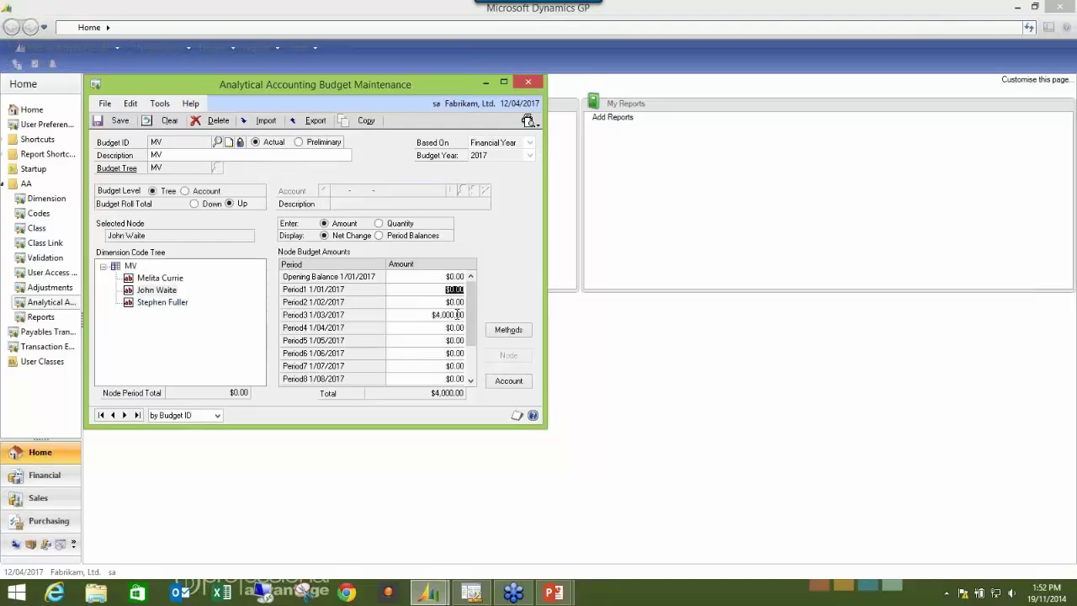
{"action": "type", "text": "444.44"}
{"action": "key", "text": "Tab"}
{"action": "left_click", "coordinate": [131, 267]}
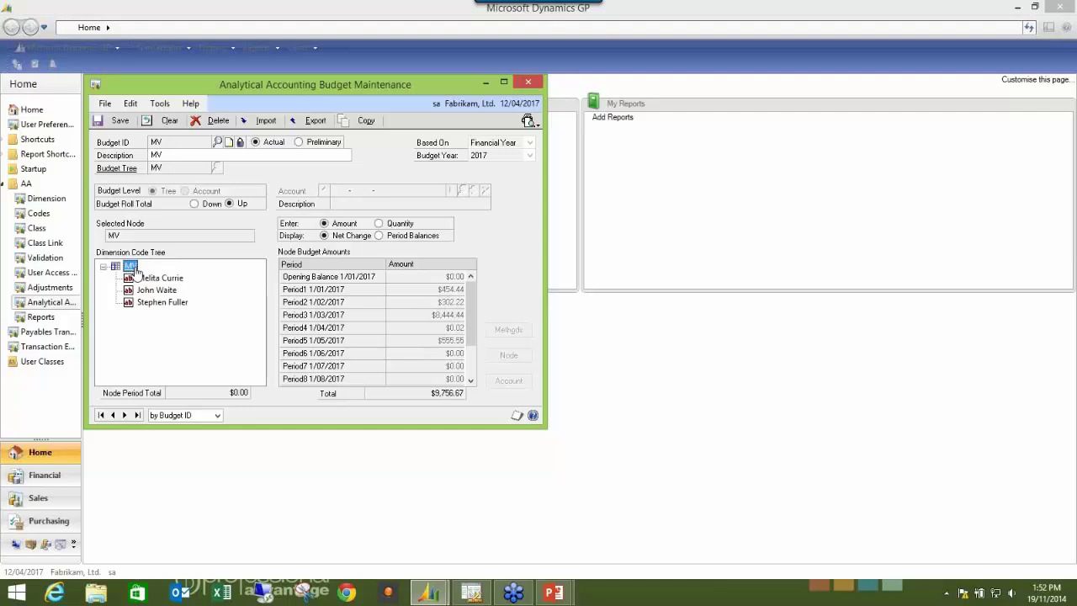
Save the MV budget, close Budget Maintenance, and reopen the saved MV budget
{"action": "left_click", "coordinate": [128, 123]}
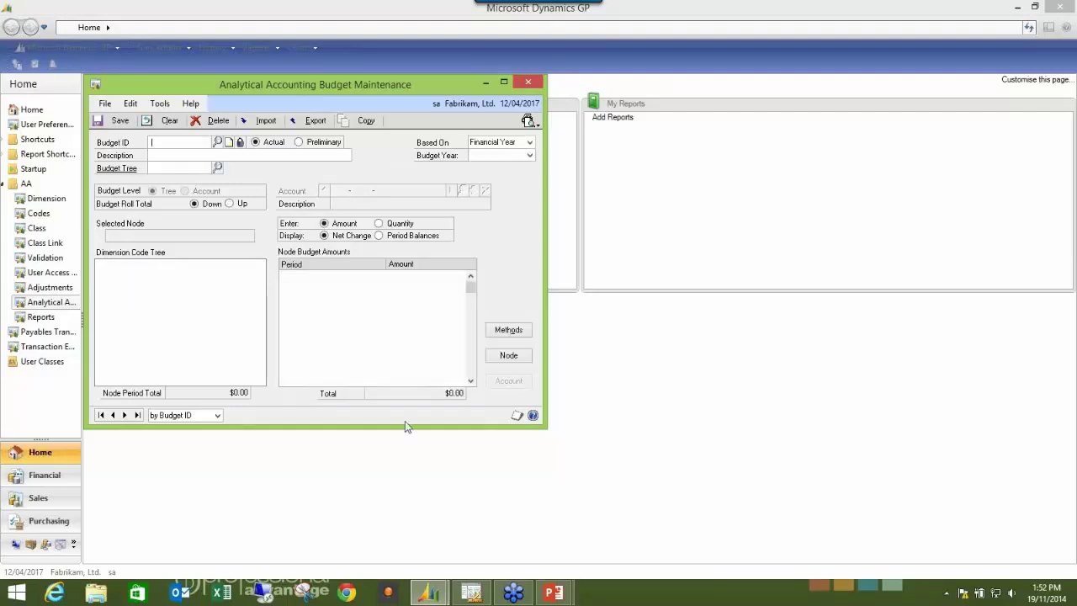
{"action": "left_click", "coordinate": [530, 83]}
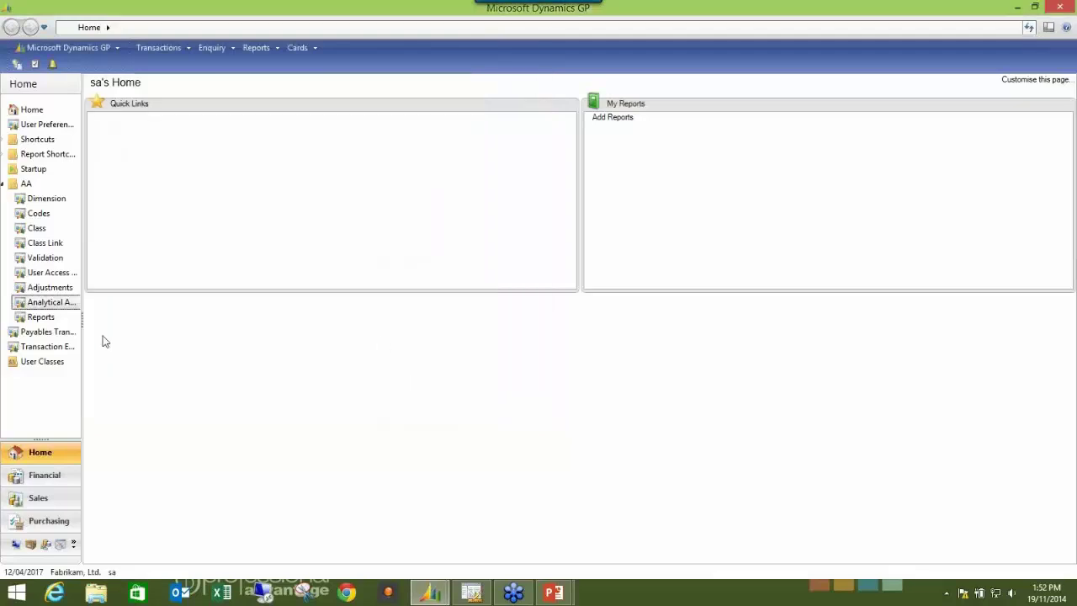
{"action": "left_click", "coordinate": [67, 305]}
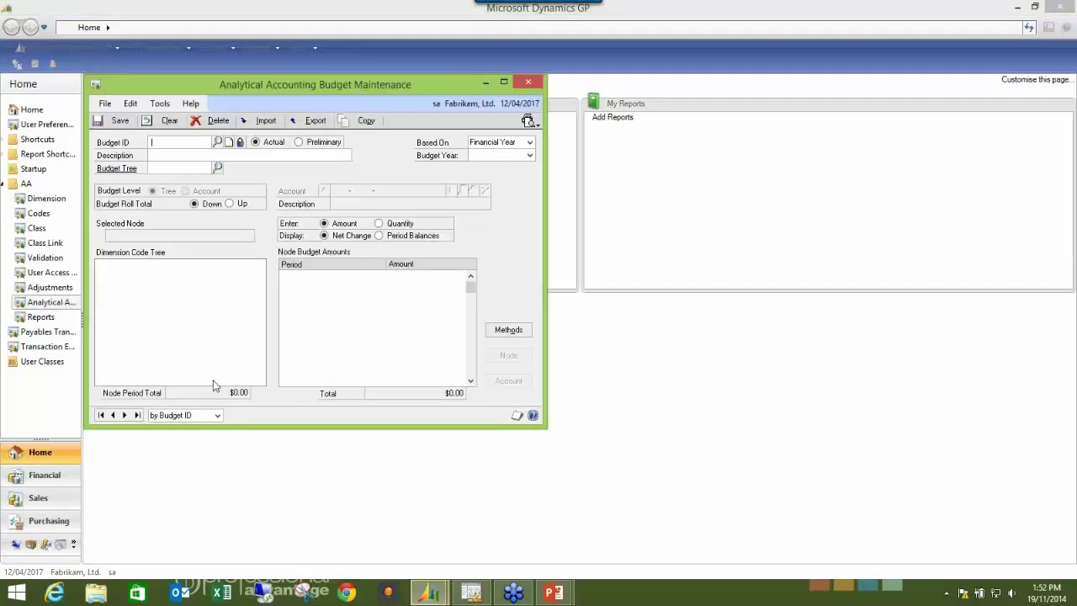
{"action": "left_click", "coordinate": [219, 142]}
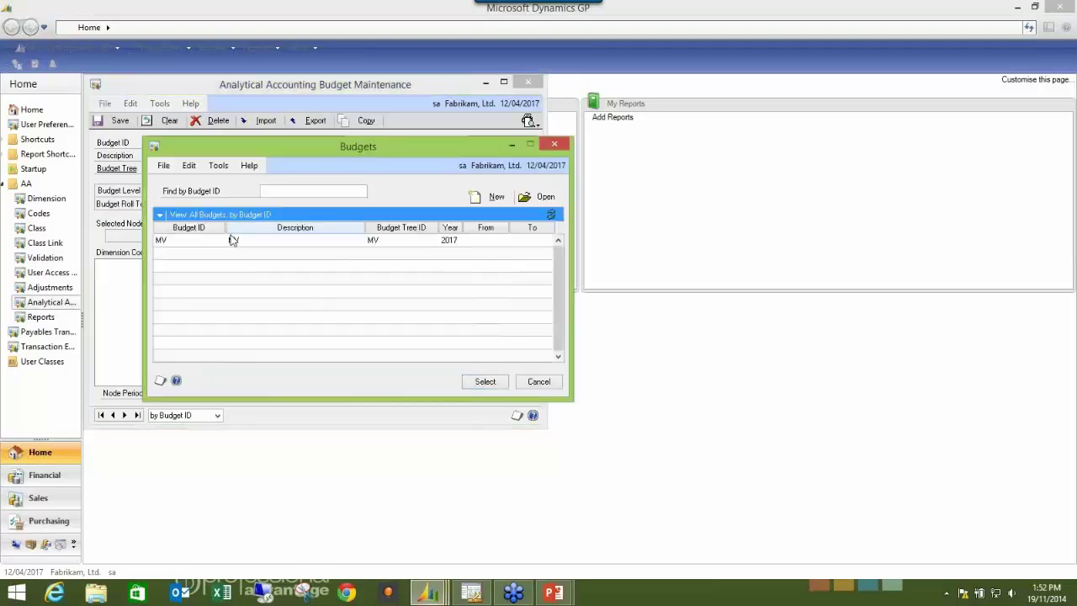
{"action": "double_click", "coordinate": [233, 243]}
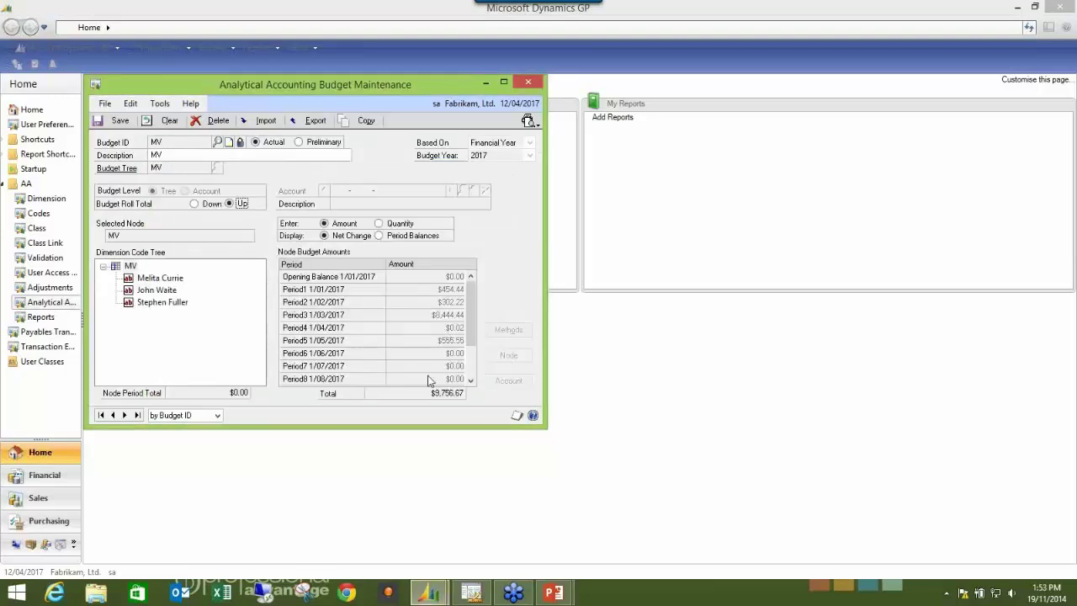
View the budget calculation methods available for the third employee node without choosing one, and close the budget windows
{"action": "left_click", "coordinate": [178, 305]}
{"action": "left_click", "coordinate": [509, 329]}
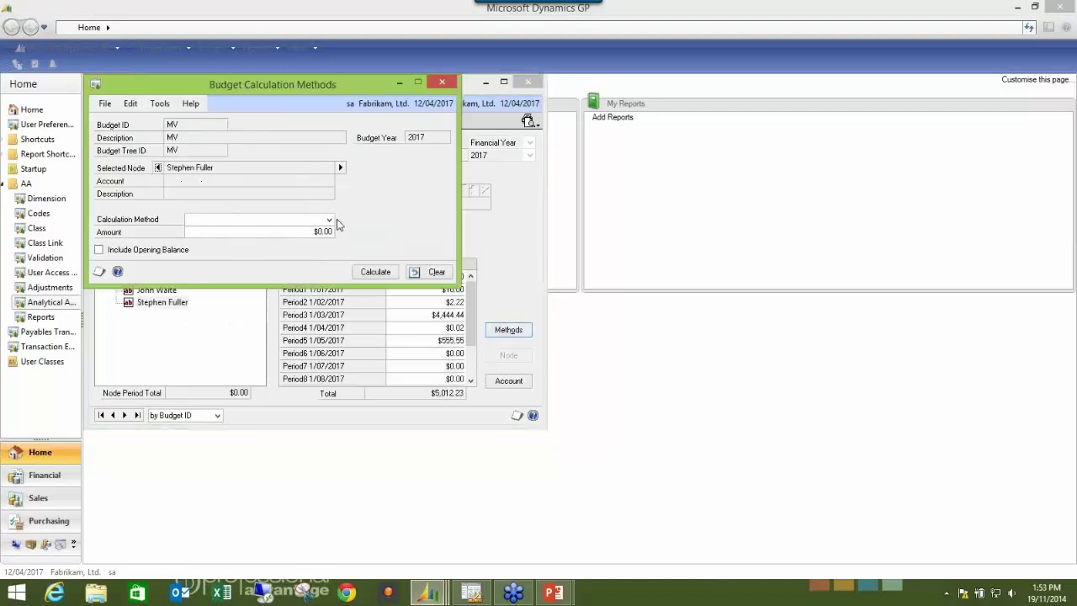
{"action": "left_click", "coordinate": [329, 220]}
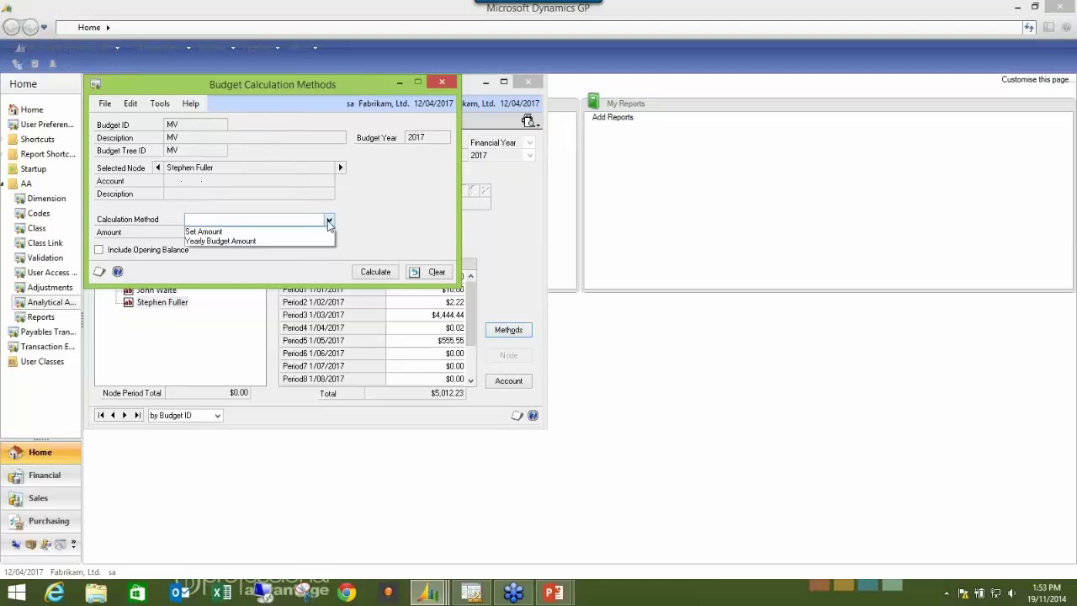
{"action": "left_click", "coordinate": [372, 221]}
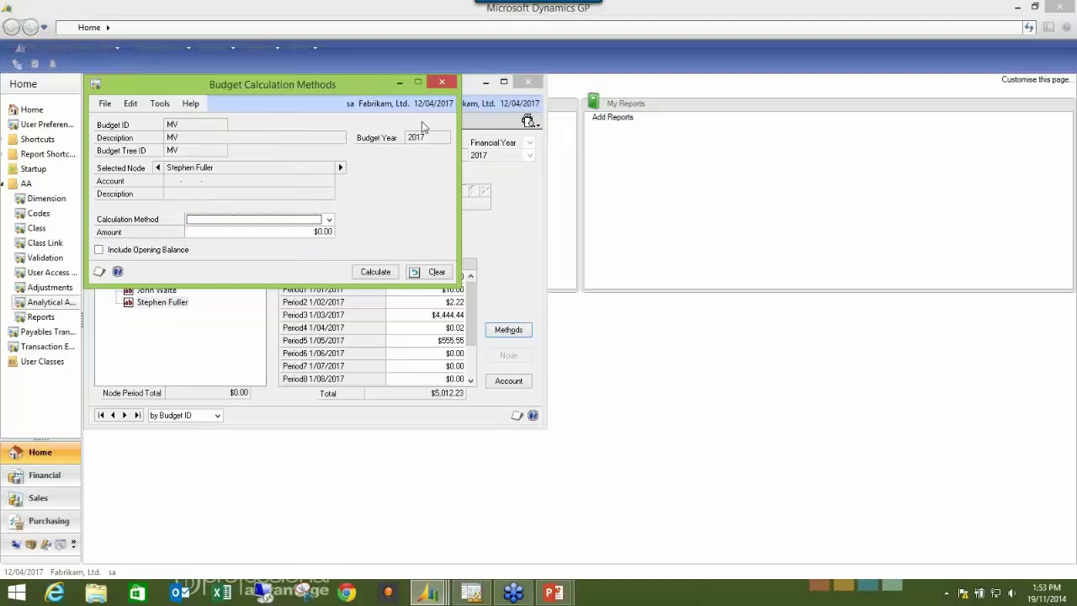
{"action": "left_click", "coordinate": [444, 83]}
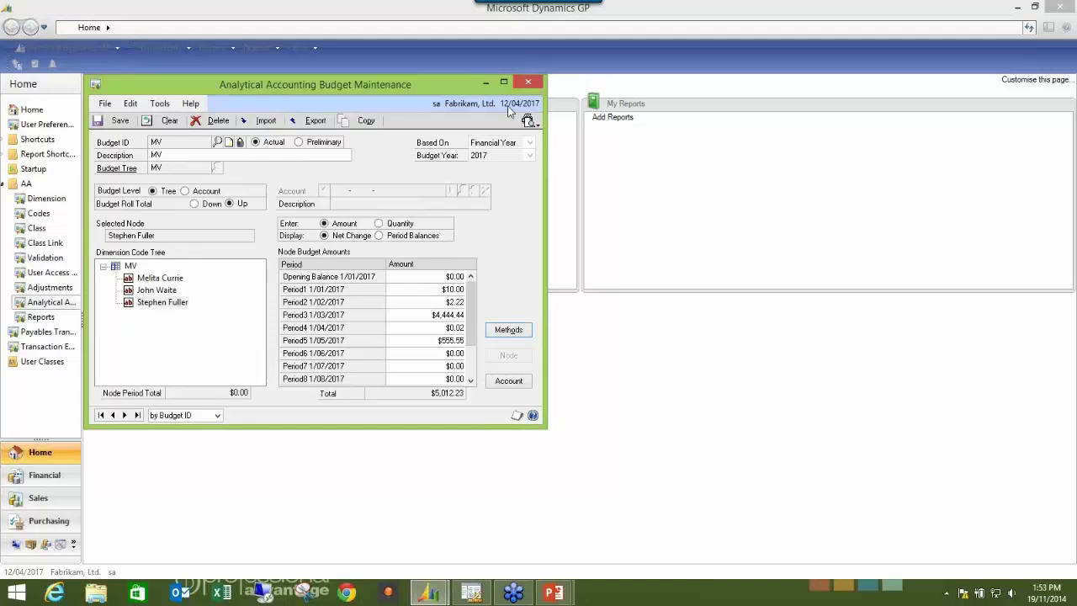
{"action": "left_click", "coordinate": [530, 84]}
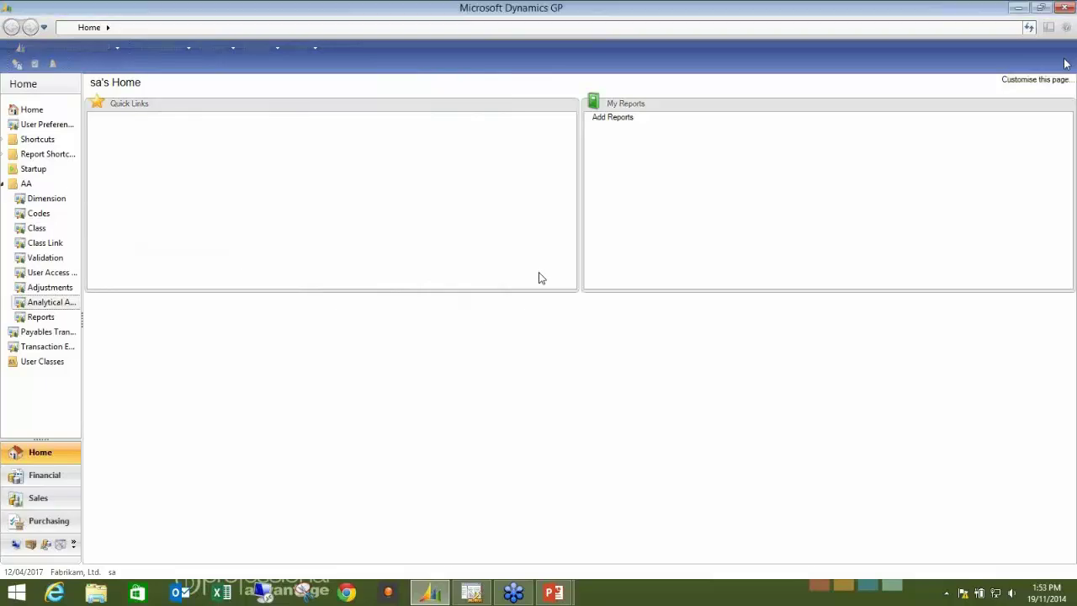
Switch to the Analytical Accounting presentation in PowerPoint, run the slide show, and advance to the Questions & Answers slide
{"action": "mouse_move", "coordinate": [553, 592]}
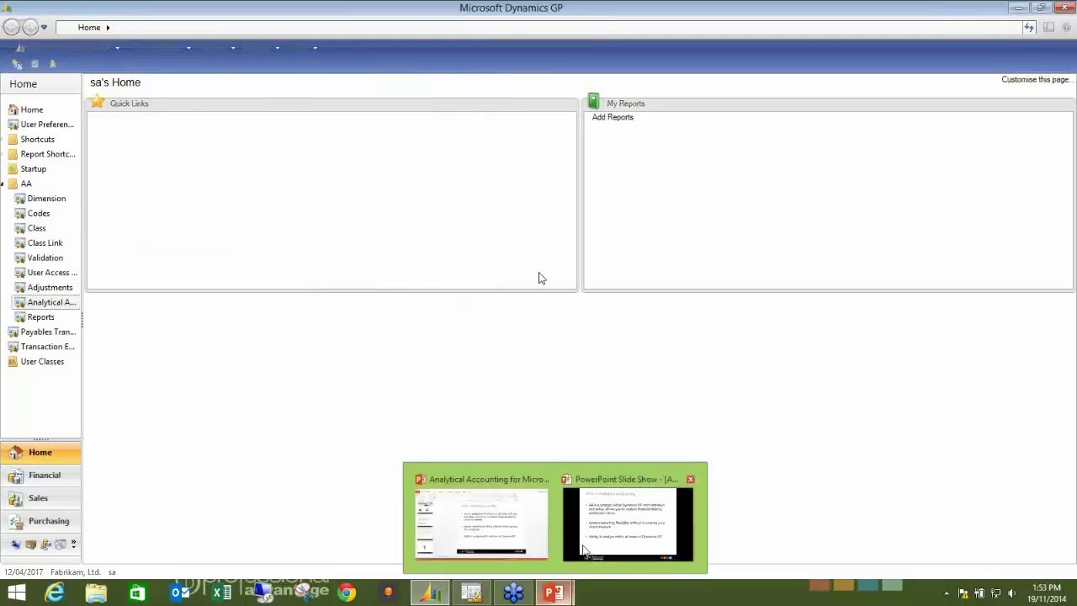
{"action": "left_click", "coordinate": [521, 536]}
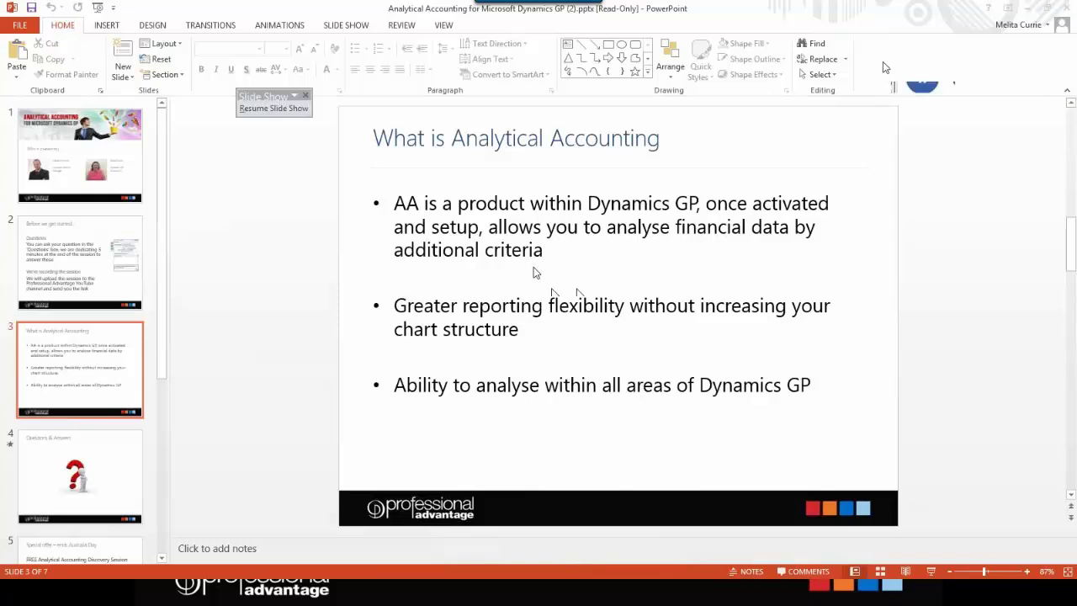
{"action": "left_click", "coordinate": [931, 573]}
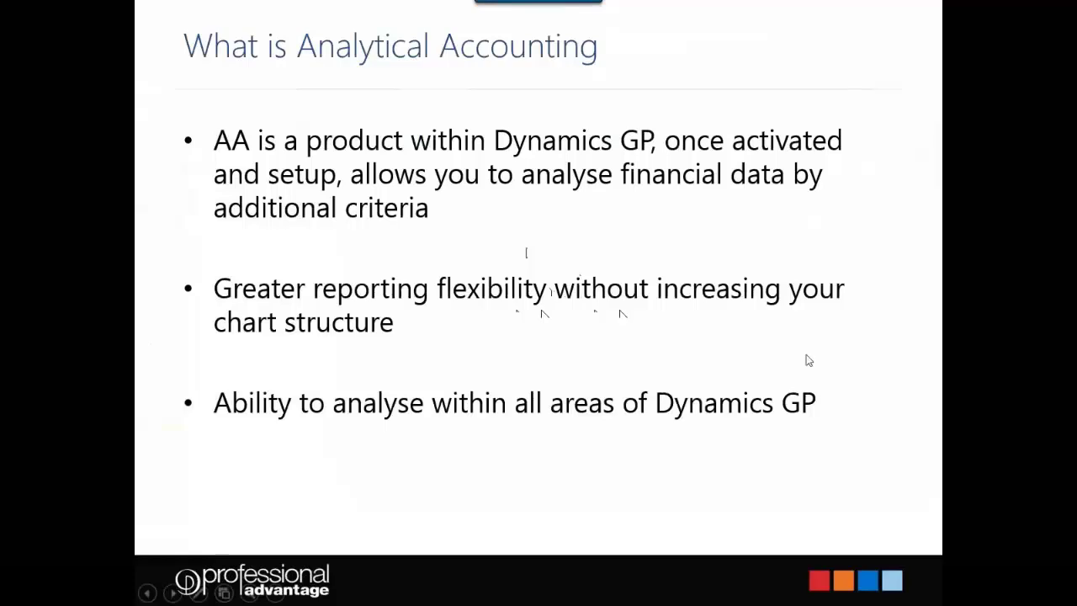
{"action": "left_click", "coordinate": [808, 360]}
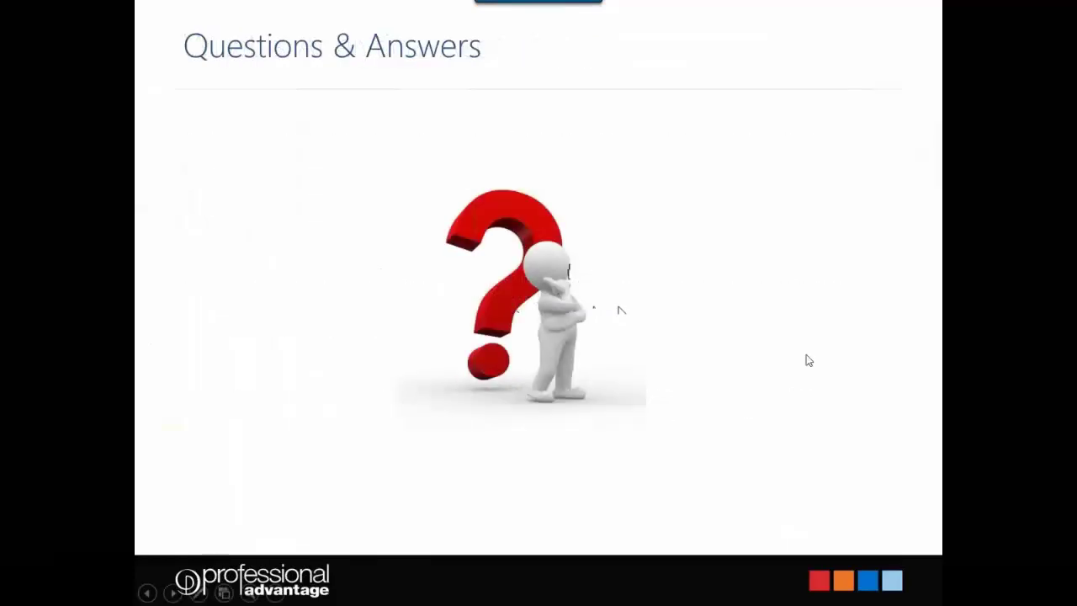
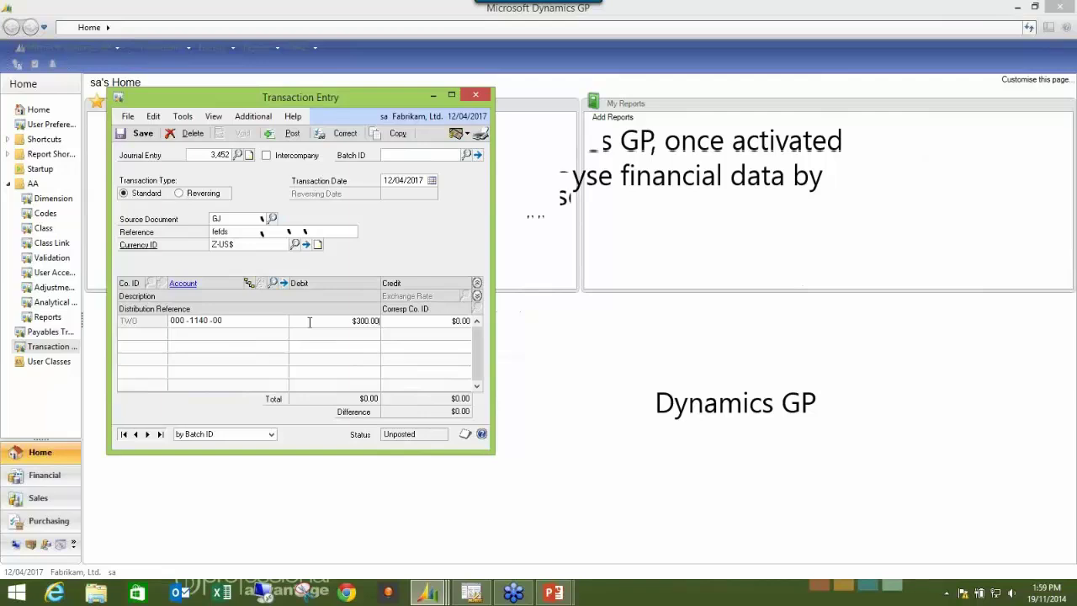
Complete the $300.00 debit line in the general journal entry and change its account to 000-4100-00, closing the analytical entry window
{"action": "key", "text": "Tab"}
{"action": "key", "text": "Tab"}
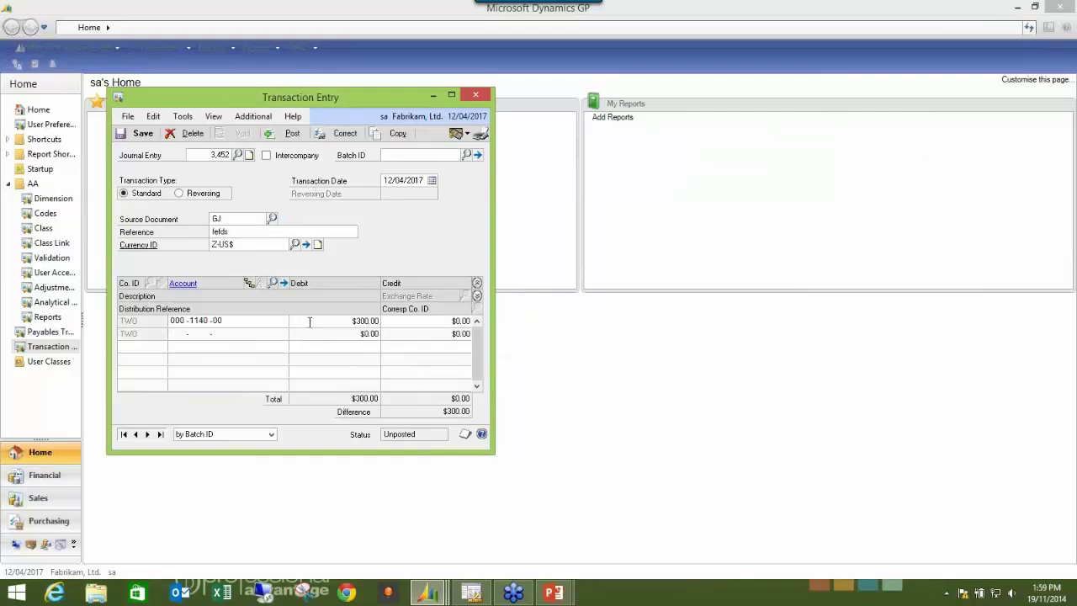
{"action": "double_click", "coordinate": [200, 321]}
{"action": "type", "text": "4100"}
{"action": "key", "text": "Tab"}
{"action": "key", "text": "Tab"}
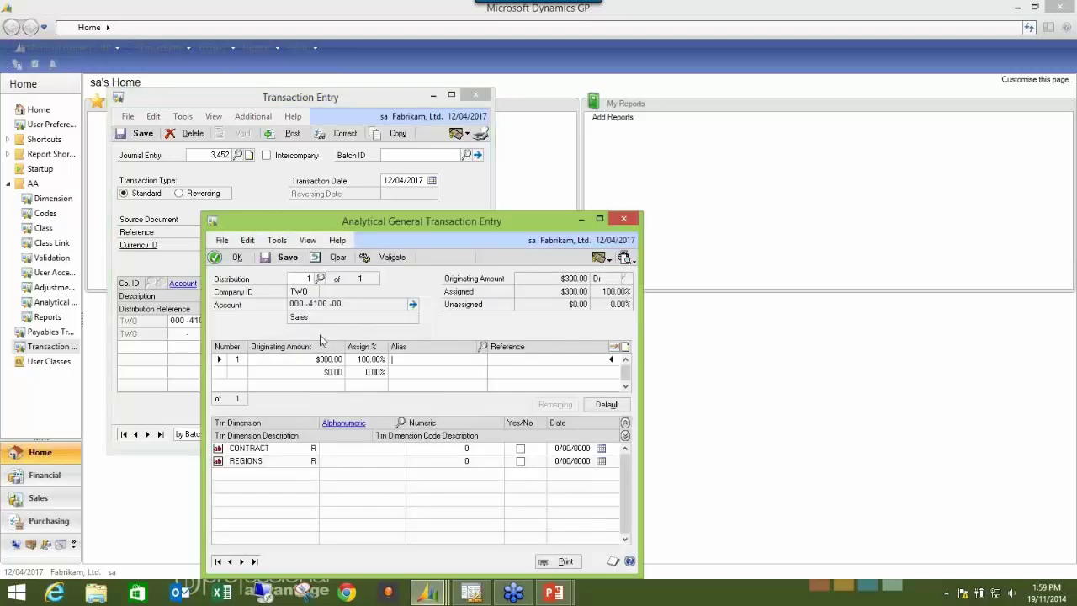
{"action": "left_click", "coordinate": [623, 220]}
Reopen the analytical dimensions for the 000-4100-00 distribution and delete the unposted journal entry
{"action": "double_click", "coordinate": [221, 319]}
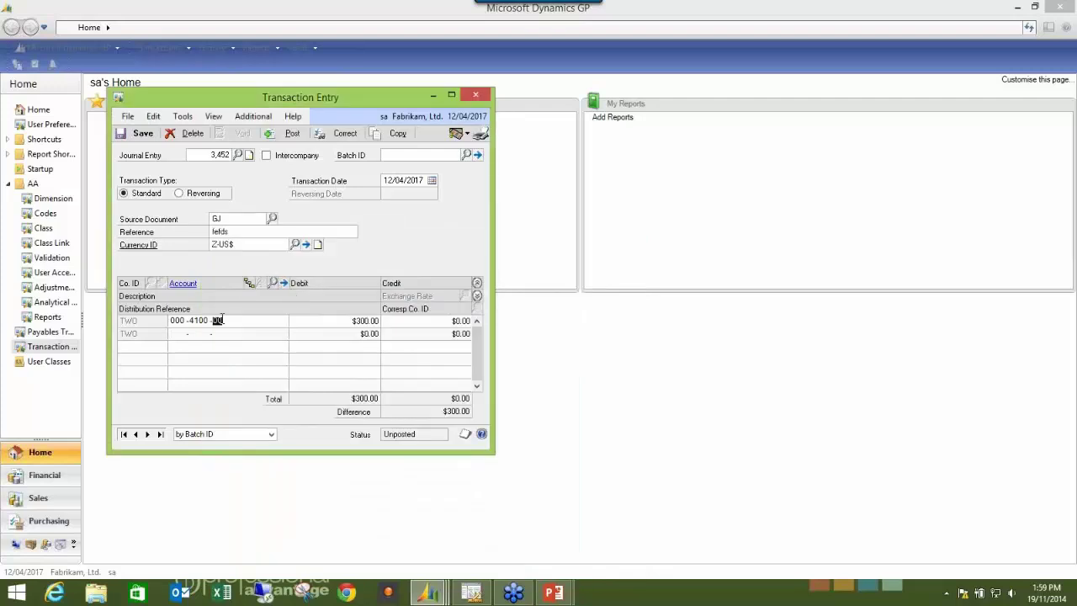
{"action": "left_click", "coordinate": [248, 284]}
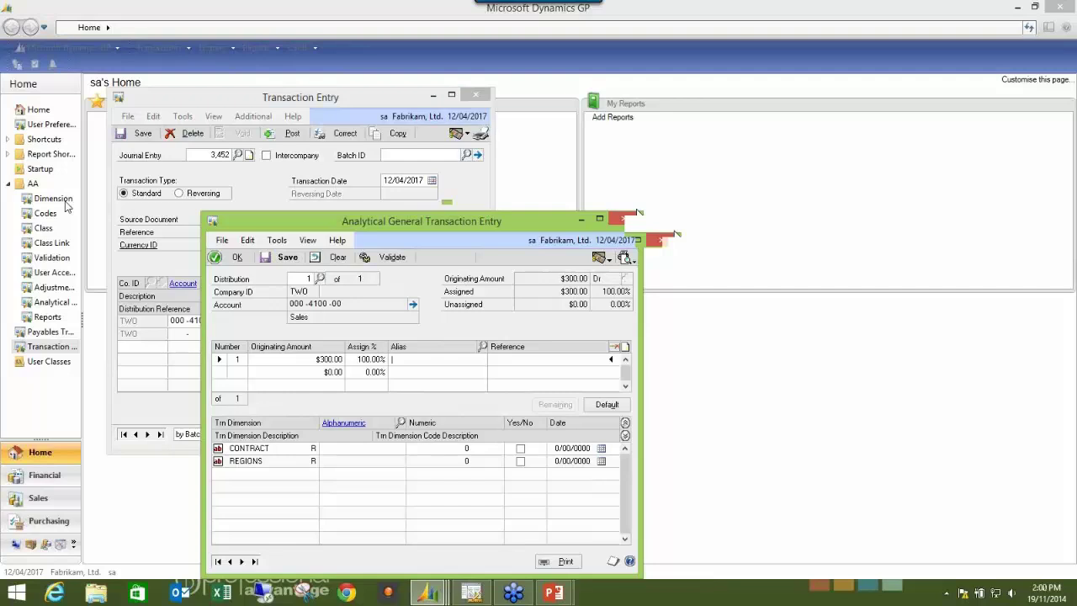
{"action": "left_click", "coordinate": [473, 96]}
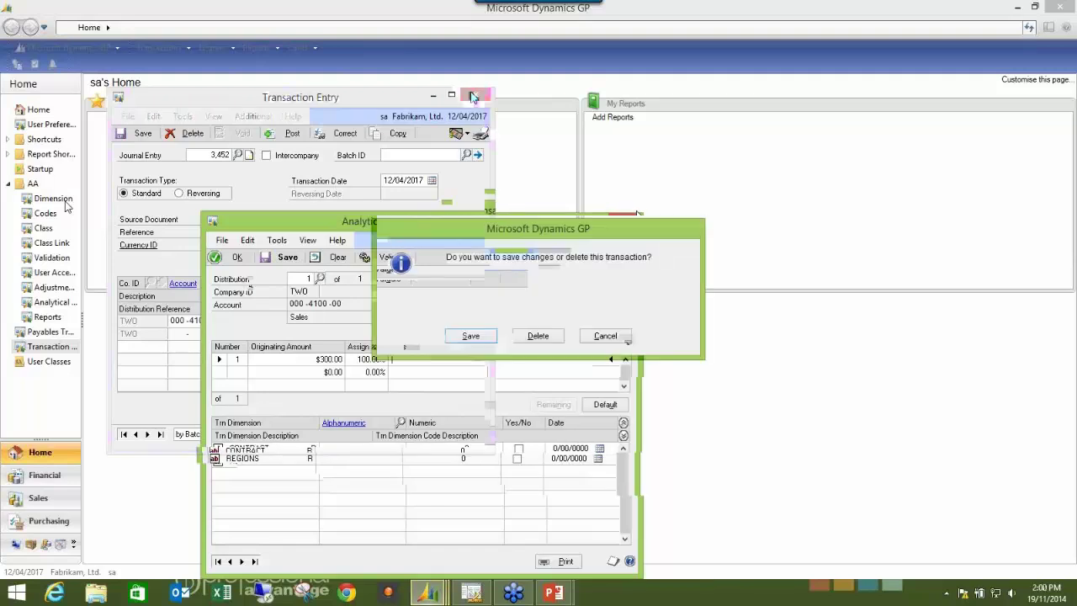
{"action": "left_click", "coordinate": [535, 336]}
In Account Class Link, review the CONTRACTS class, limit the list to linked accounts, and view the accounts linked to the MV class
{"action": "left_click", "coordinate": [52, 243]}
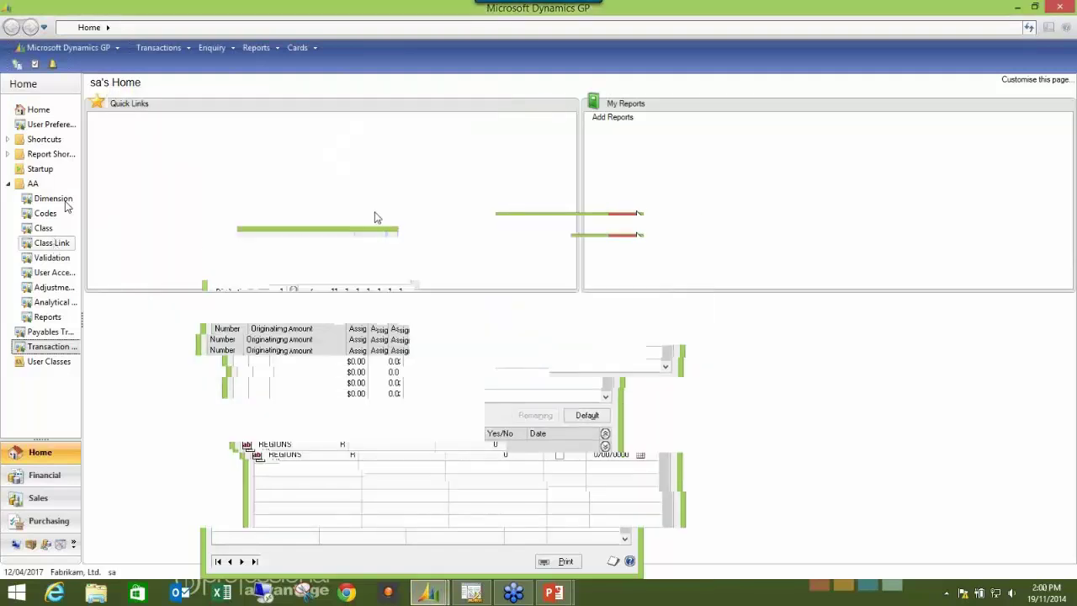
{"action": "left_click", "coordinate": [235, 143]}
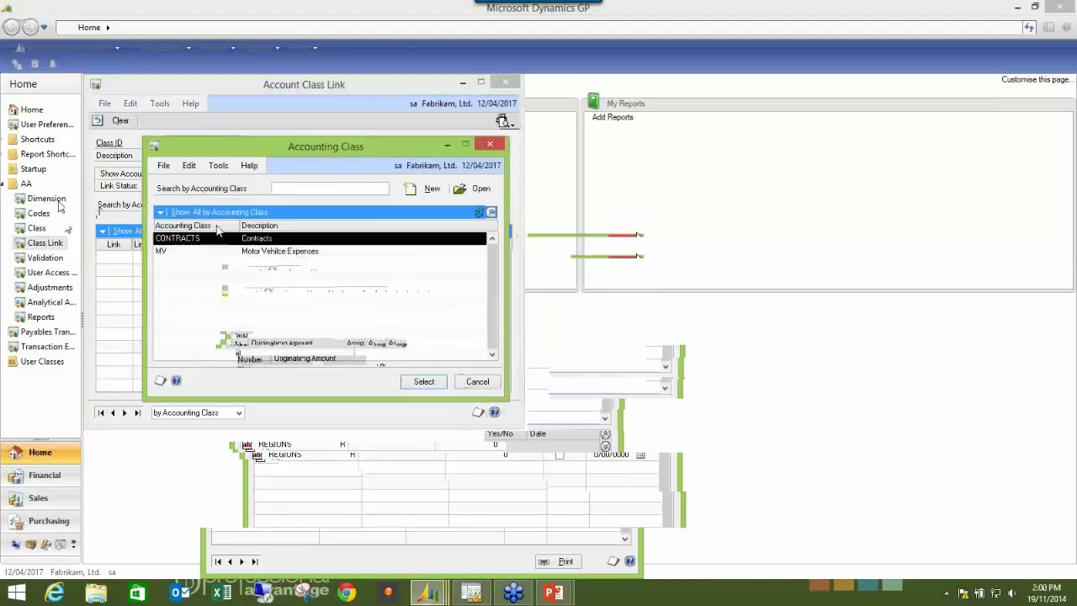
{"action": "double_click", "coordinate": [216, 239]}
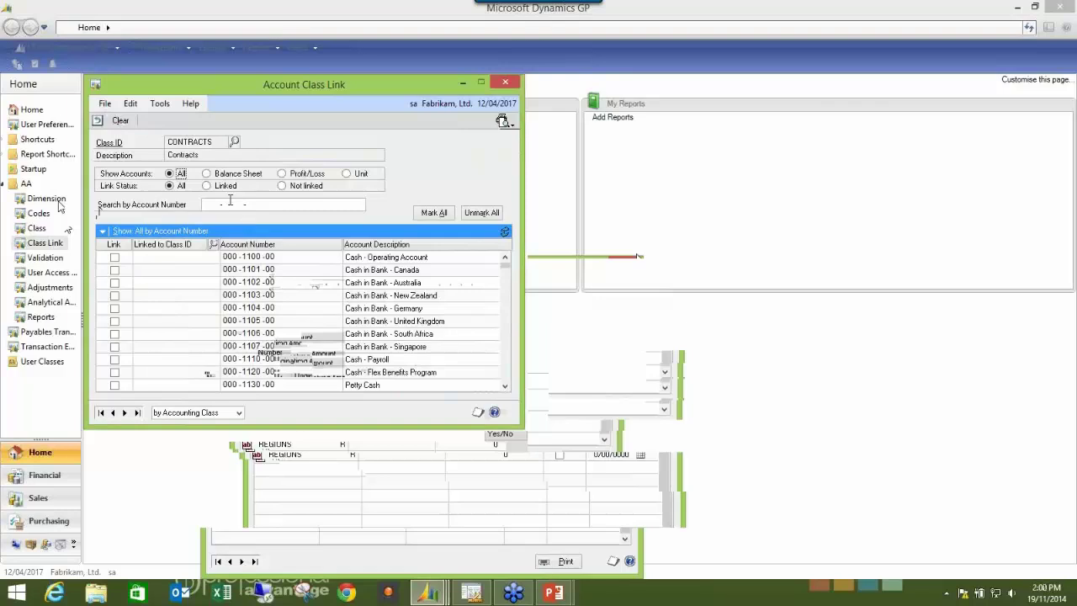
{"action": "left_click", "coordinate": [226, 186]}
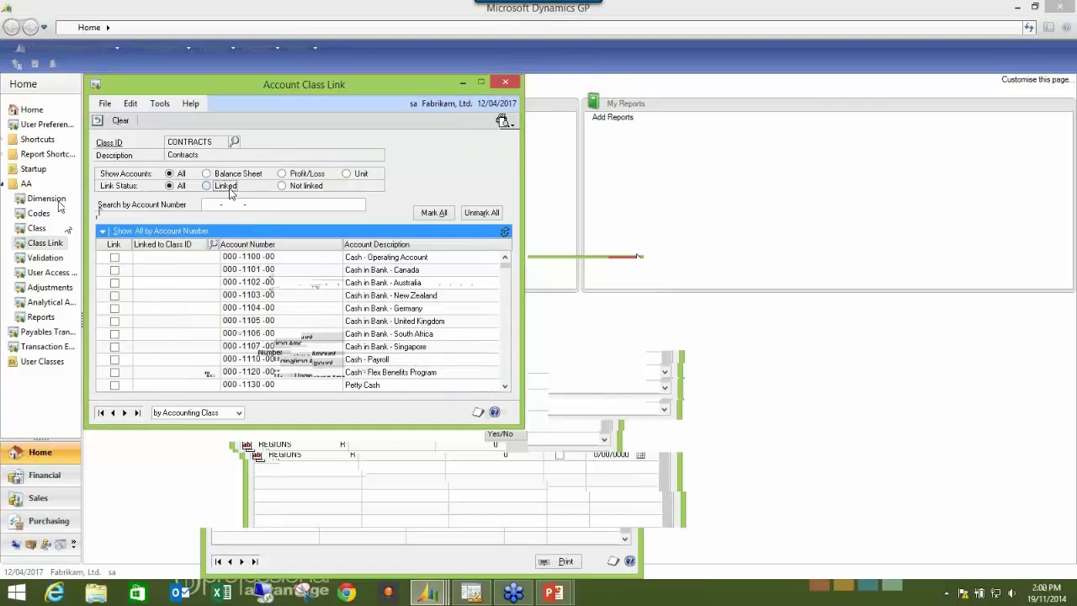
{"action": "left_click", "coordinate": [235, 142]}
{"action": "double_click", "coordinate": [272, 252]}
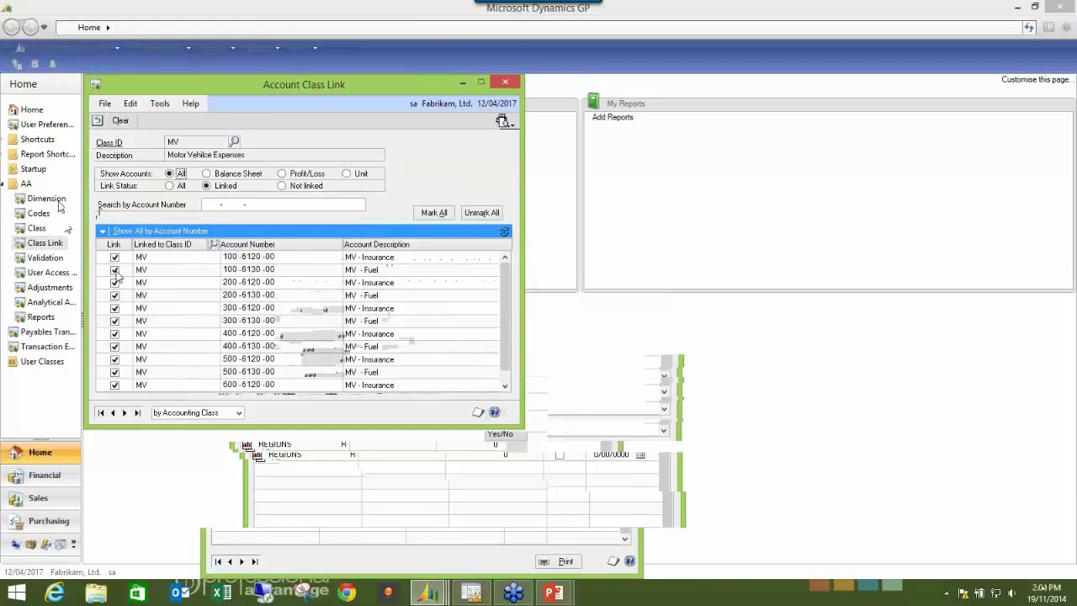
Unlink the fuel account 100-6130-00 from the MV class, restore its link, and close Account Class Link
{"action": "left_click", "coordinate": [115, 269]}
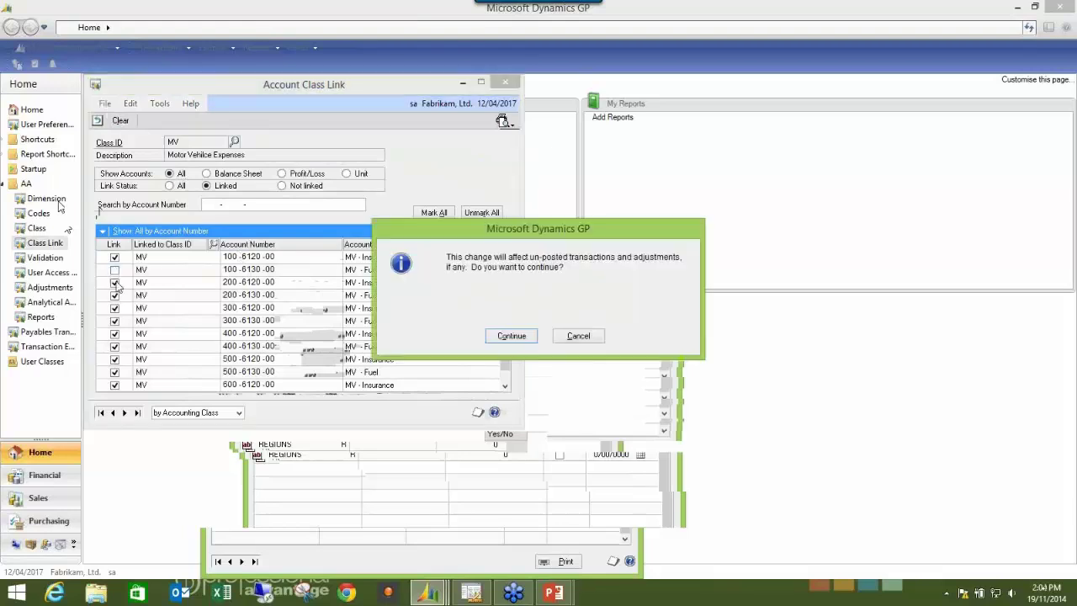
{"action": "left_click", "coordinate": [508, 334]}
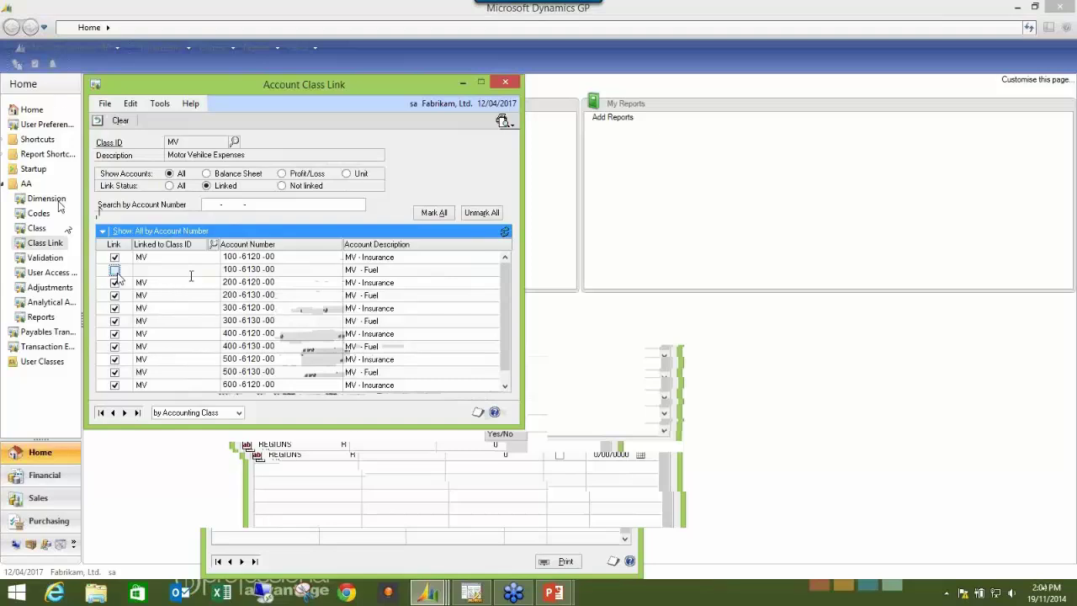
{"action": "left_click", "coordinate": [505, 387]}
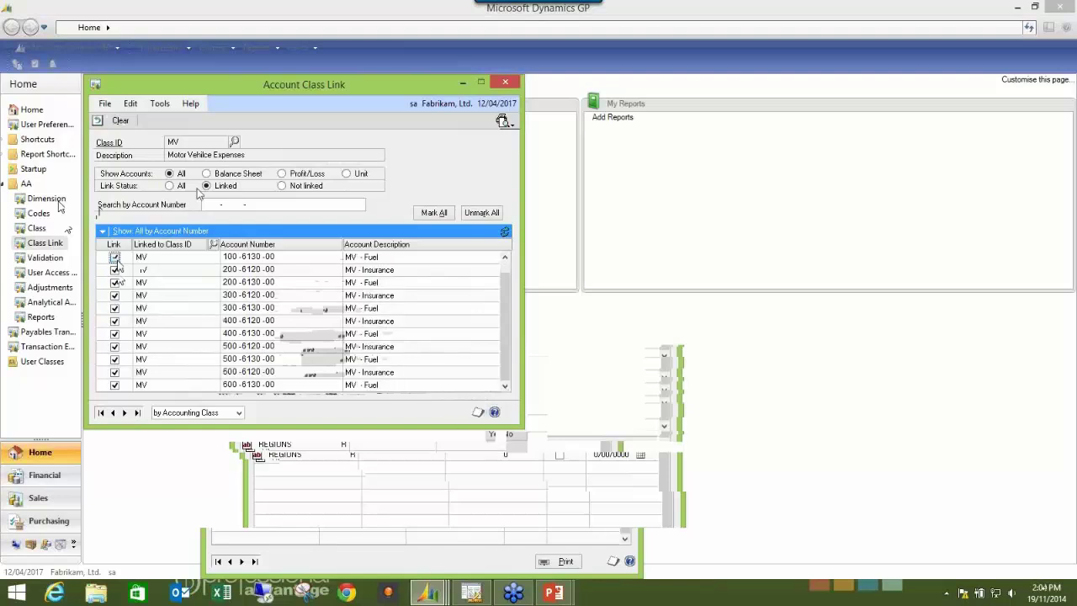
{"action": "left_click", "coordinate": [502, 85]}
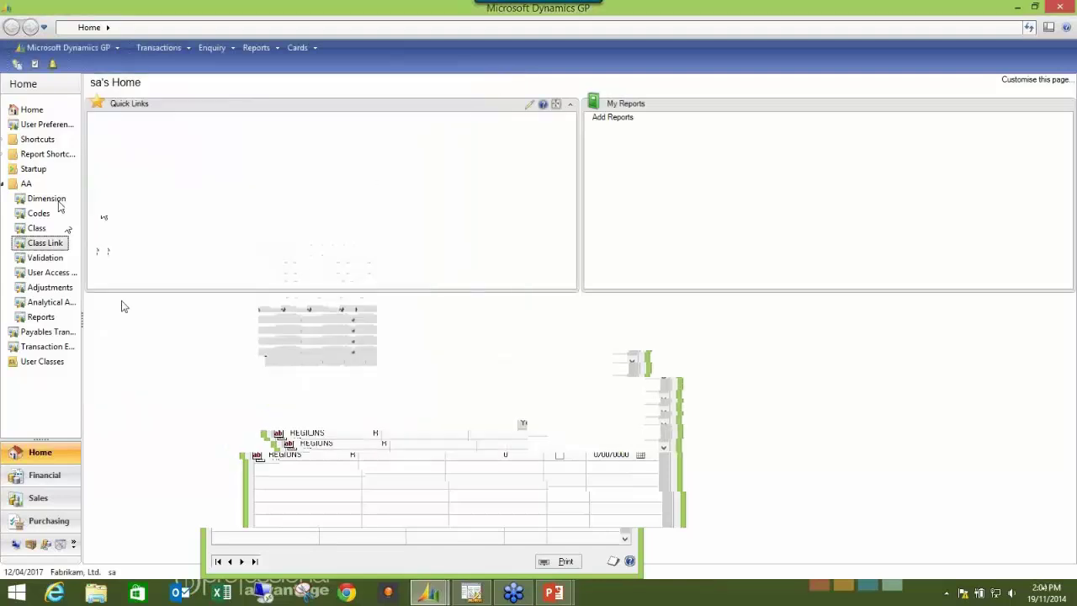
Start a new standard general journal entry with the reference lfgghj
{"action": "left_click", "coordinate": [54, 347]}
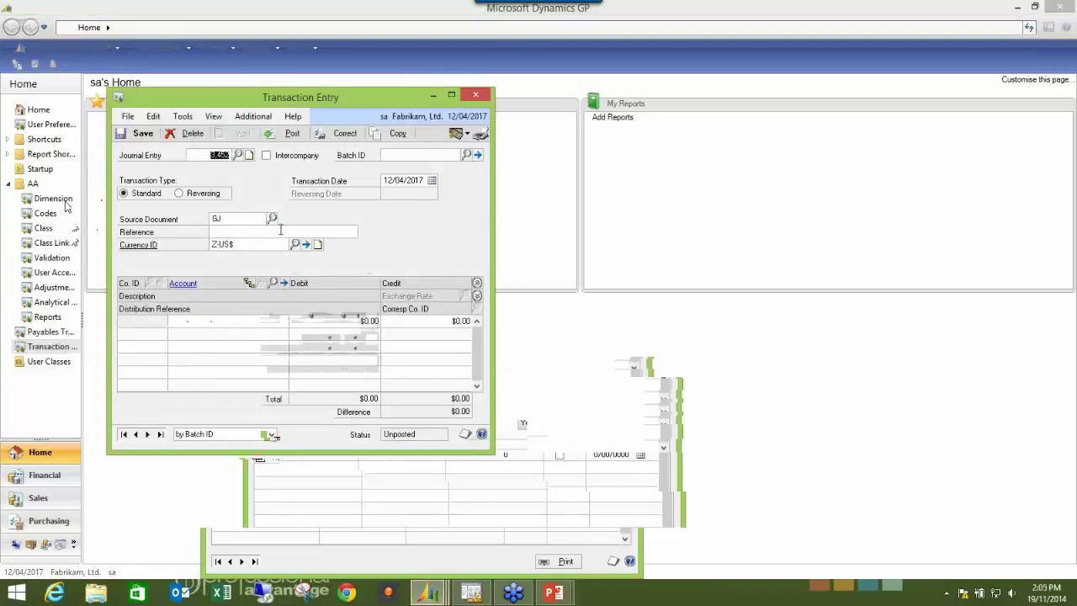
{"action": "left_click", "coordinate": [280, 229]}
{"action": "type", "text": "lfgghj"}
{"action": "key", "text": "Tab"}
{"action": "key", "text": "Tab"}
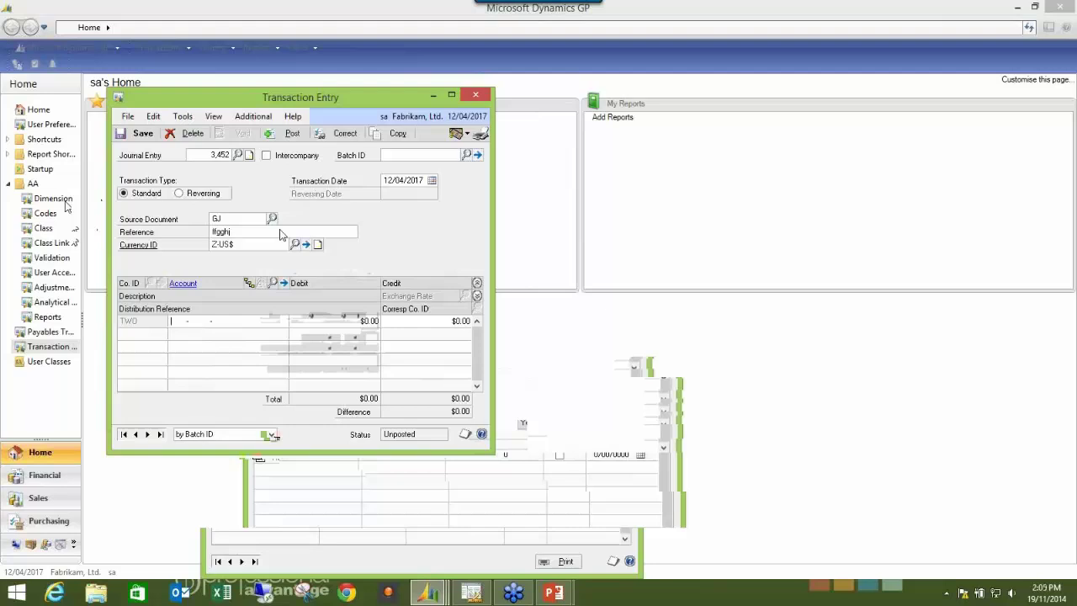
Add a journal distribution line for Savings account 000-1140-00 with a debit of $111.11
{"action": "left_click", "coordinate": [273, 284]}
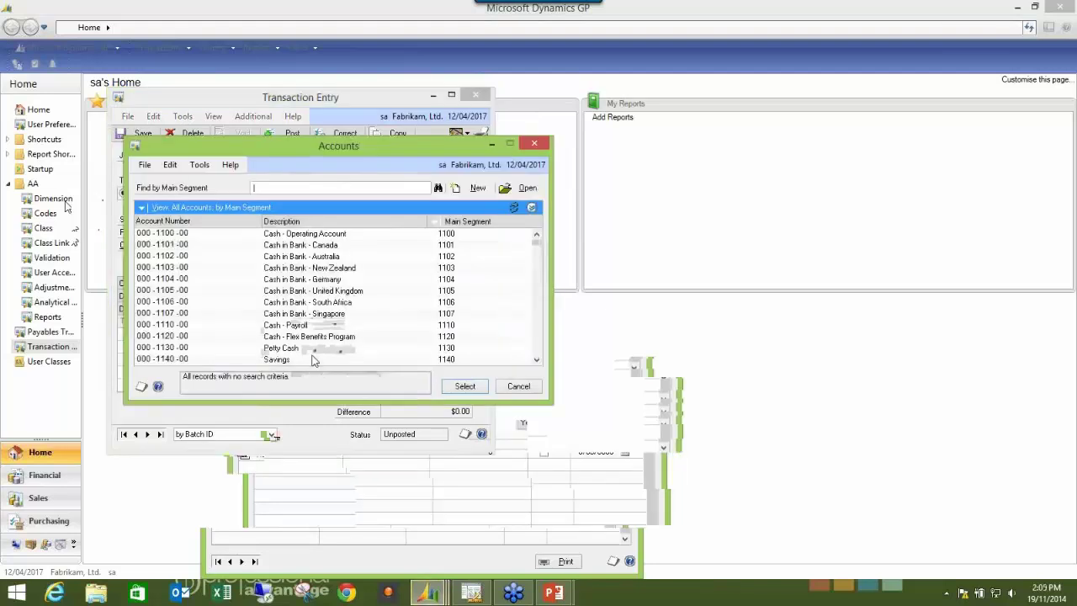
{"action": "left_click", "coordinate": [311, 359]}
{"action": "double_click", "coordinate": [312, 359]}
{"action": "type", "text": "111.11"}
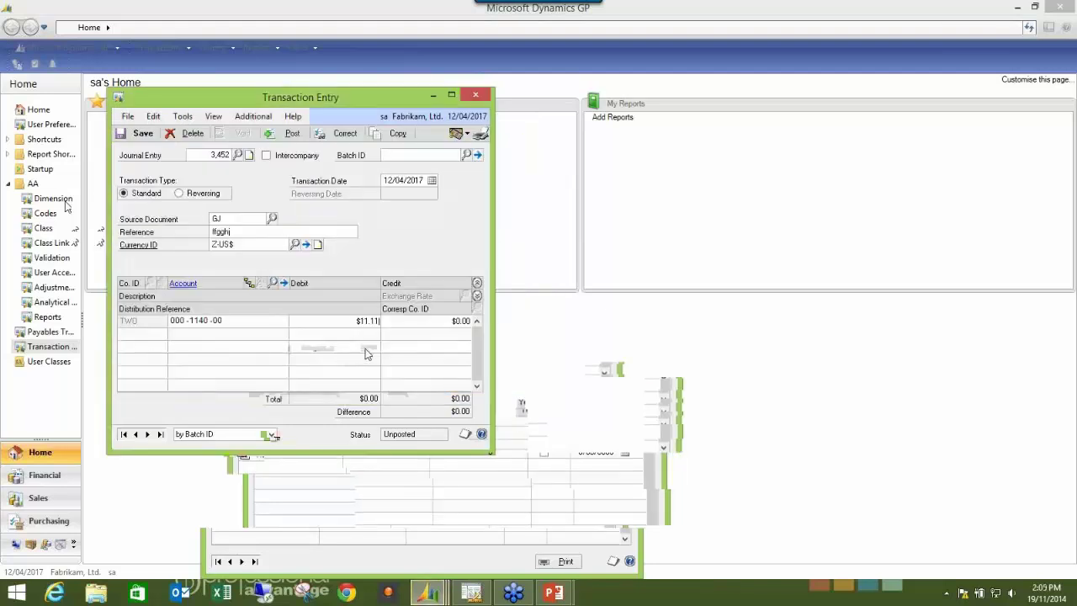
{"action": "key", "text": "Tab"}
{"action": "key", "text": "Tab"}
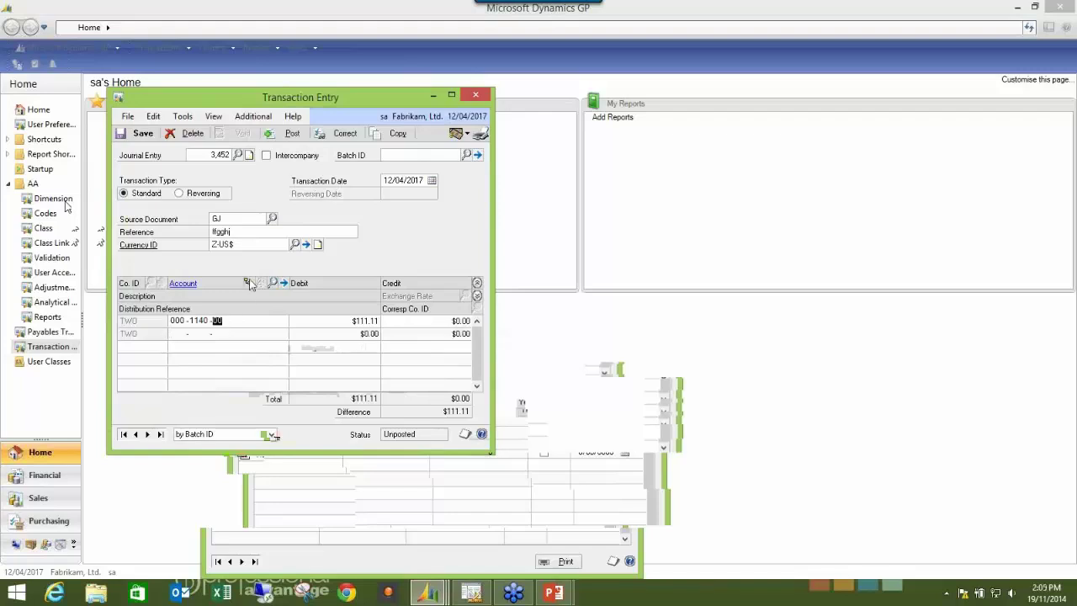
Try to open the analytical dimensions for the 000-1140-00 distribution, and delete the unposted journal entry
{"action": "left_click", "coordinate": [249, 280]}
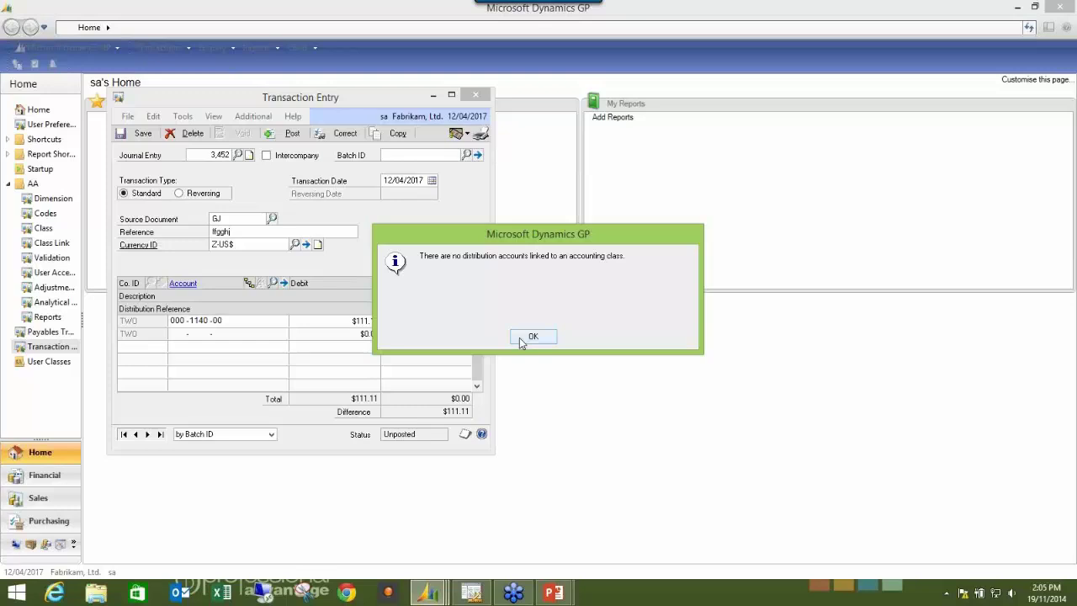
{"action": "left_click", "coordinate": [520, 339]}
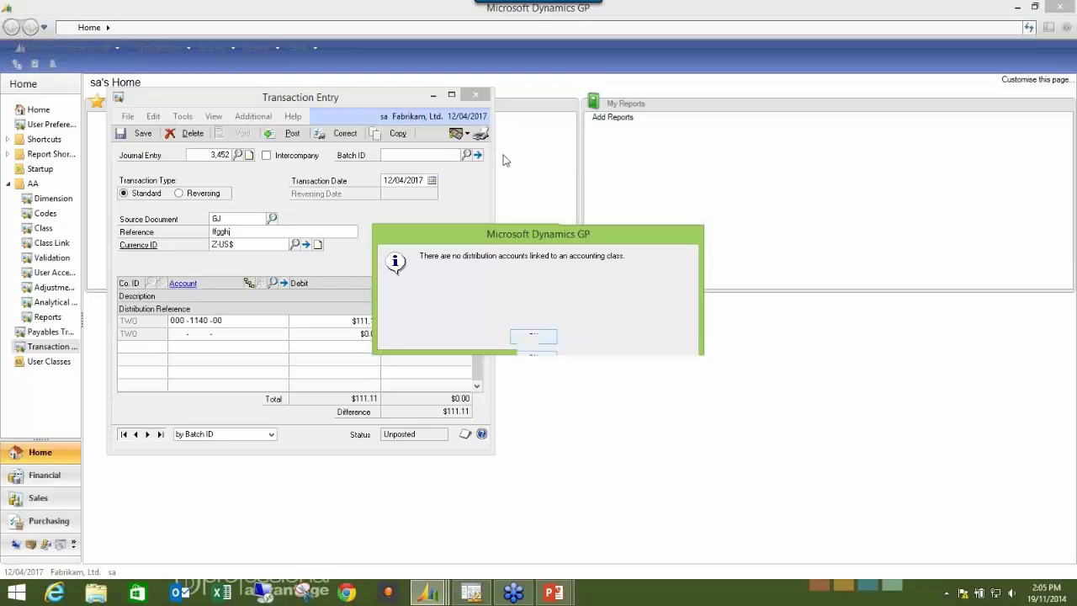
{"action": "left_click", "coordinate": [485, 96]}
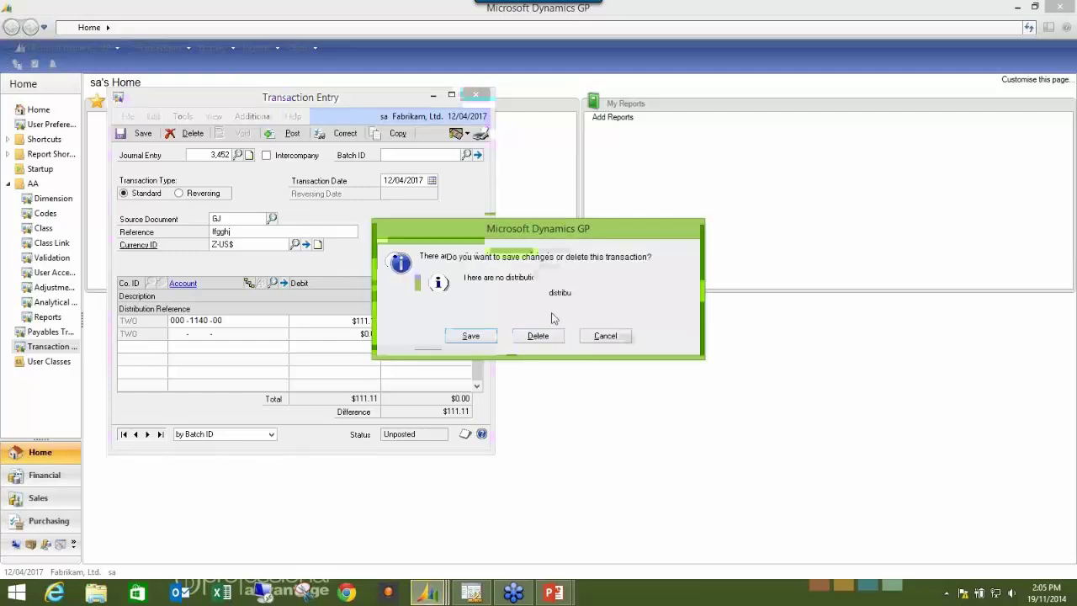
{"action": "left_click", "coordinate": [538, 335]}
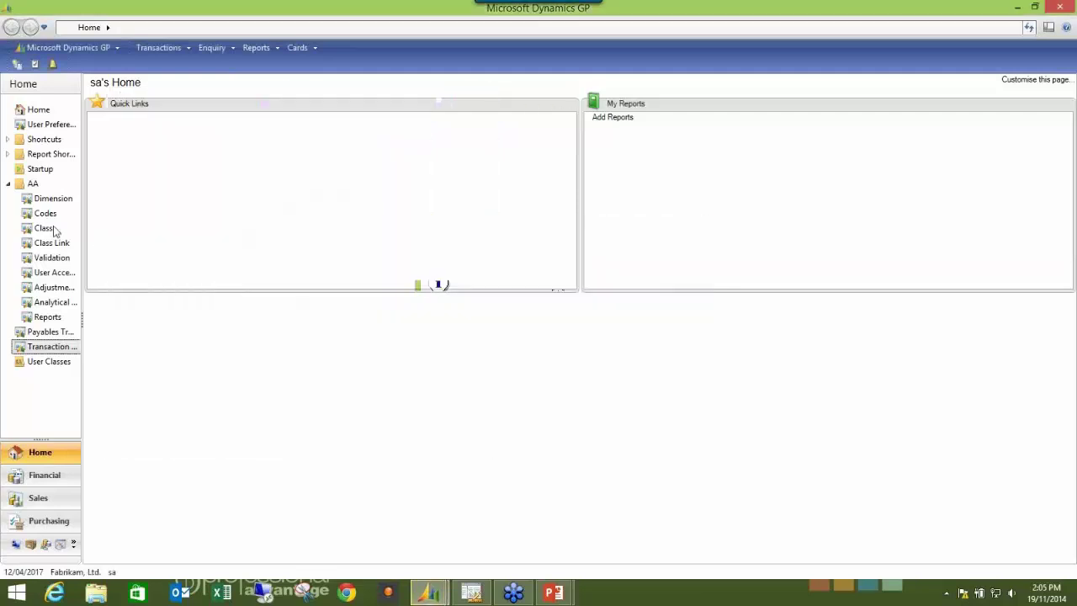
In Account Class Link, view the linked accounts of the MV class, limit them to unit accounts, and close the window
{"action": "left_click", "coordinate": [52, 243]}
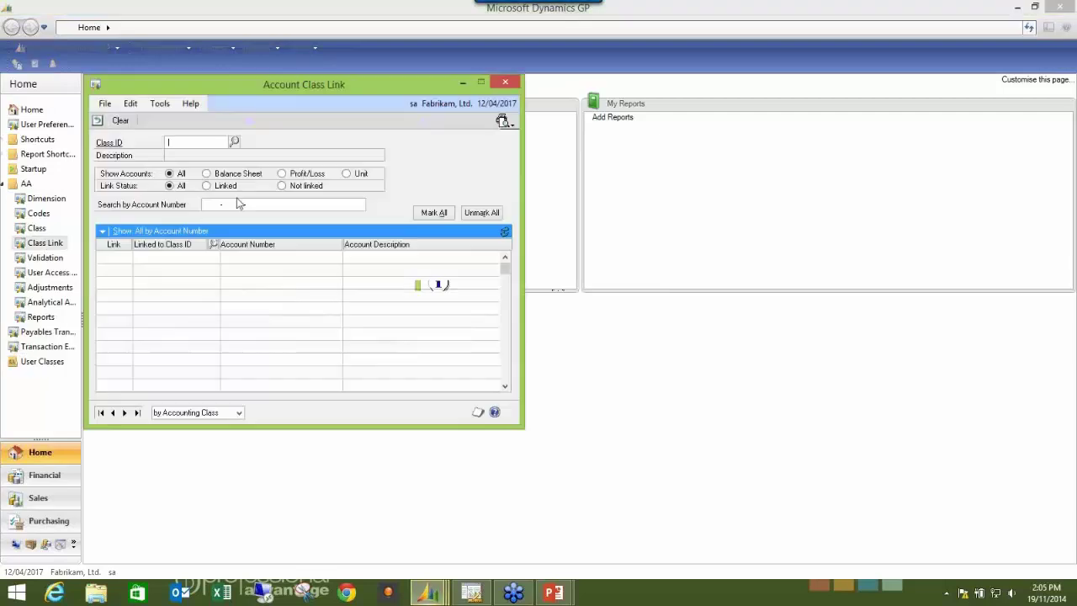
{"action": "left_click", "coordinate": [234, 144]}
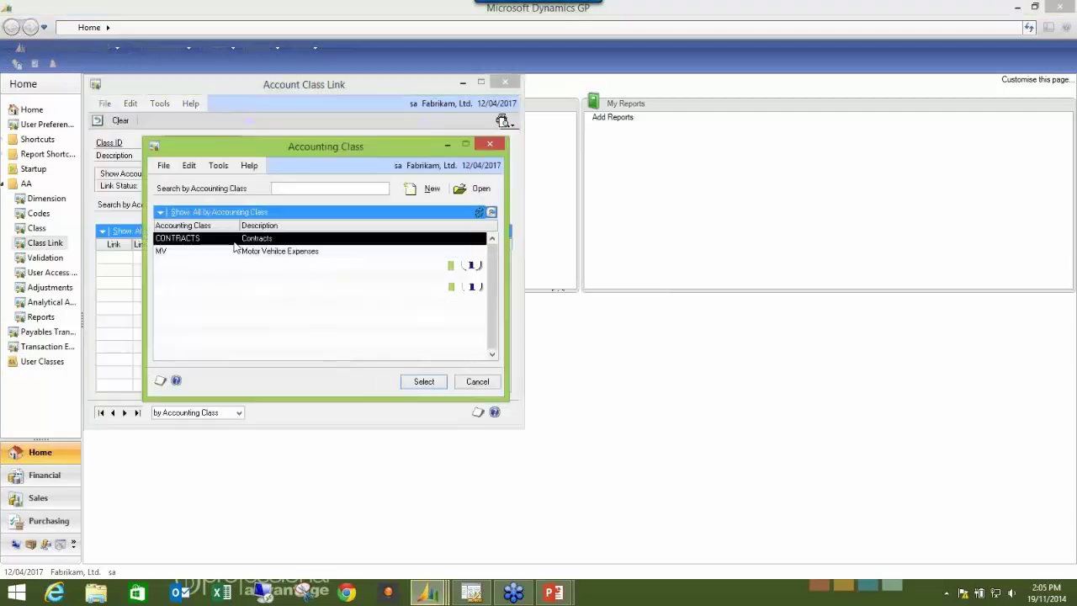
{"action": "double_click", "coordinate": [240, 252]}
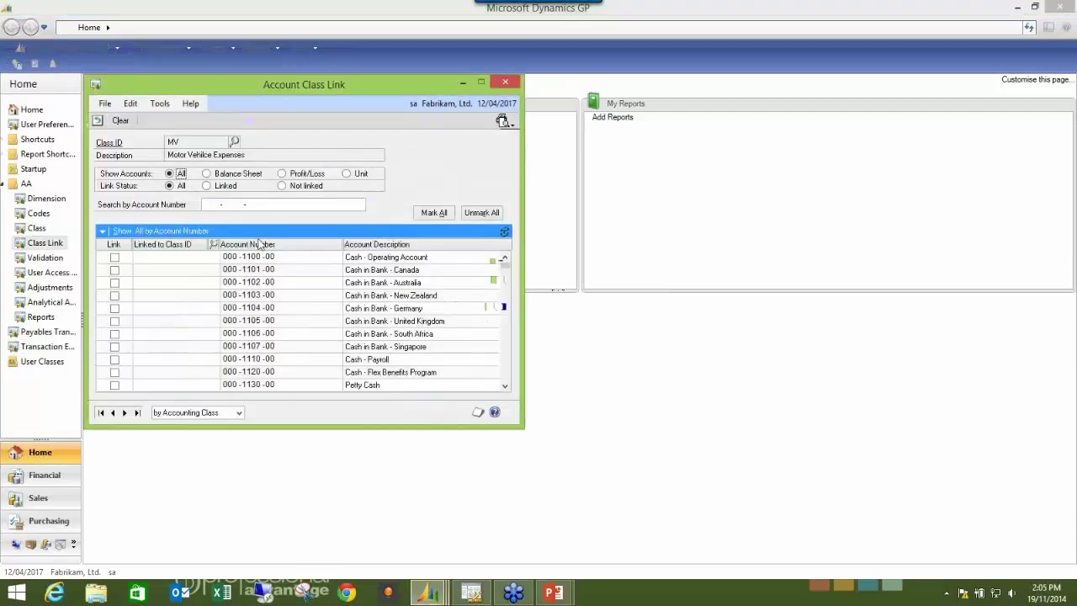
{"action": "left_click", "coordinate": [221, 187]}
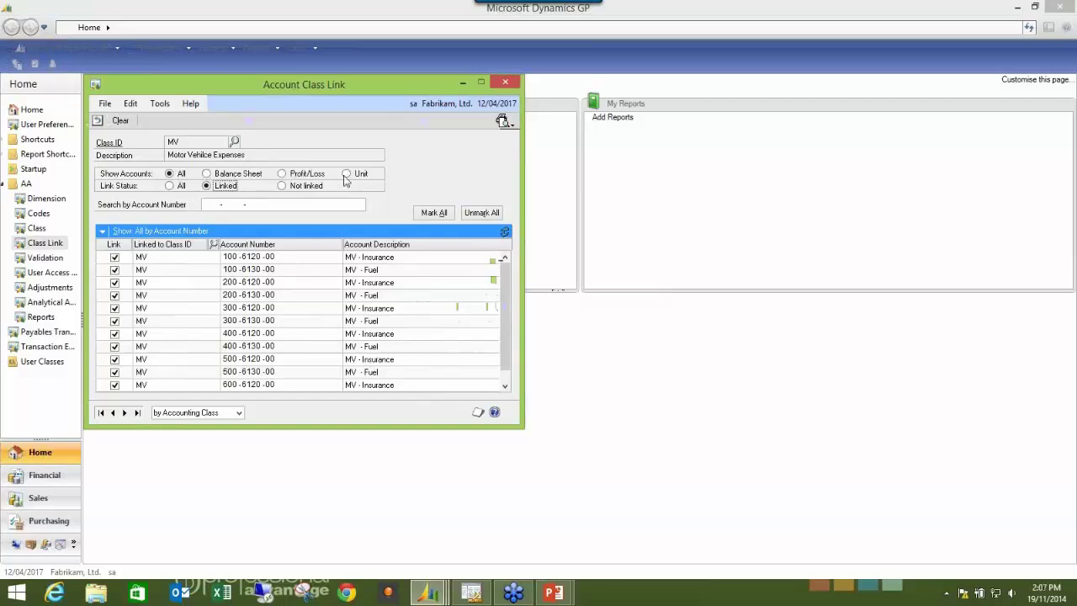
{"action": "left_click", "coordinate": [345, 175]}
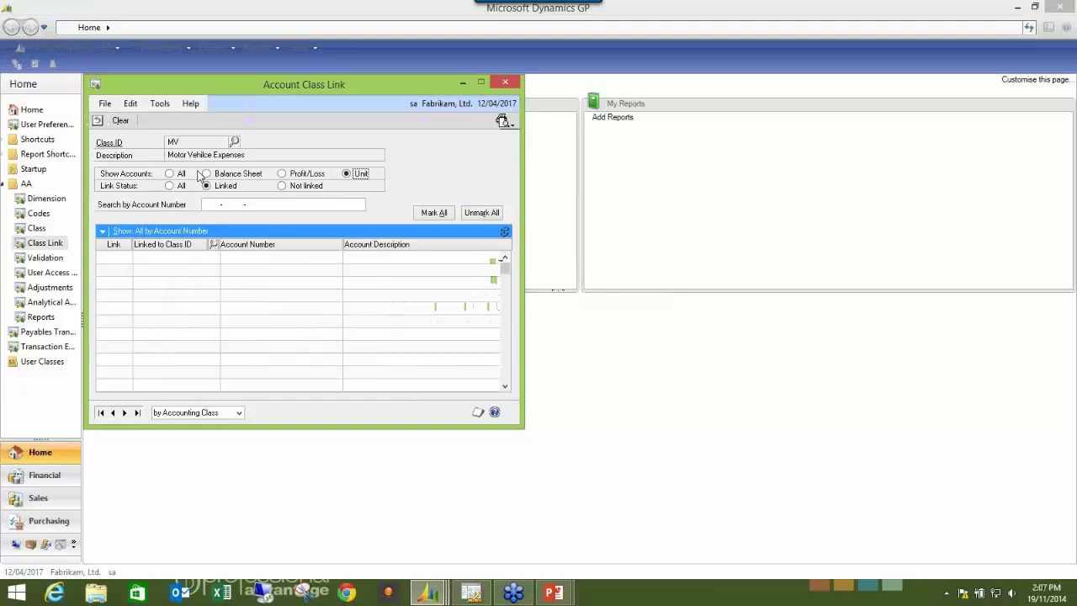
{"action": "left_click", "coordinate": [505, 83]}
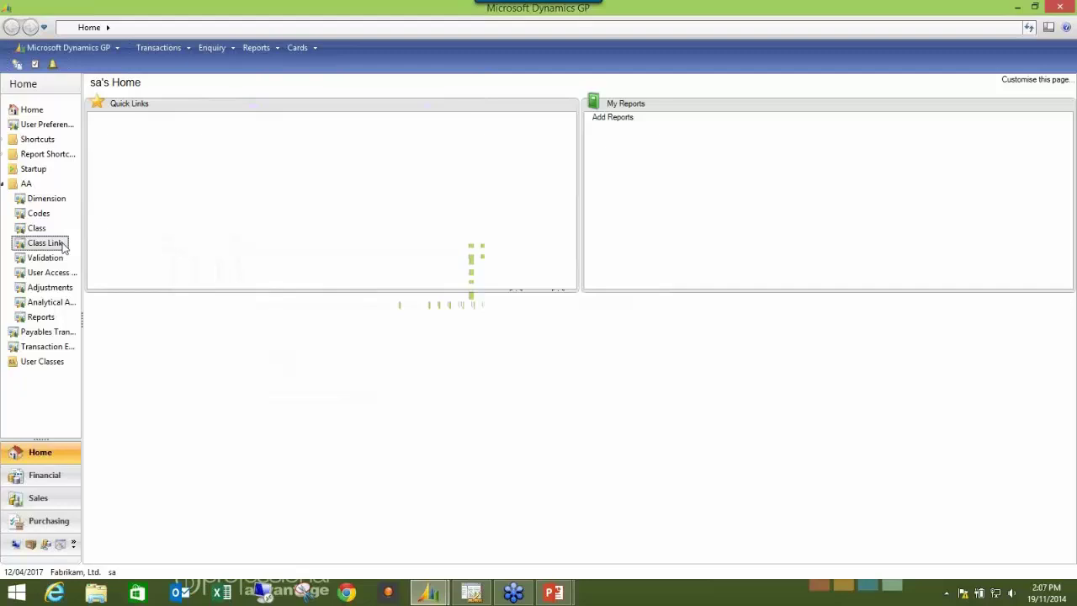
Open the MV budget in Analytical Accounting Budget Maintenance and review the period amounts of the MV node and its first two codes
{"action": "left_click", "coordinate": [52, 303]}
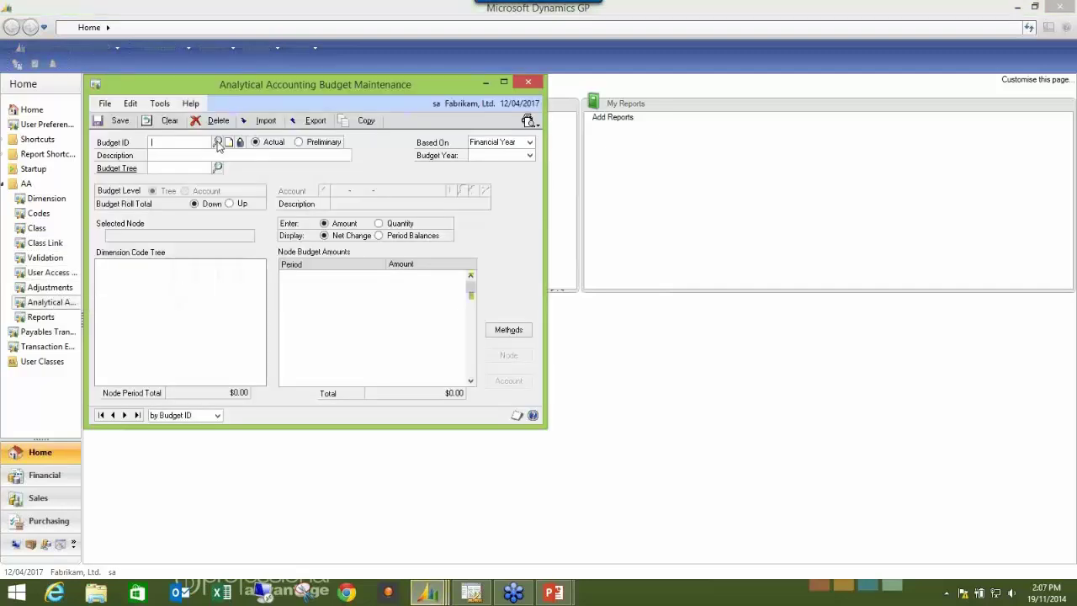
{"action": "left_click", "coordinate": [218, 143]}
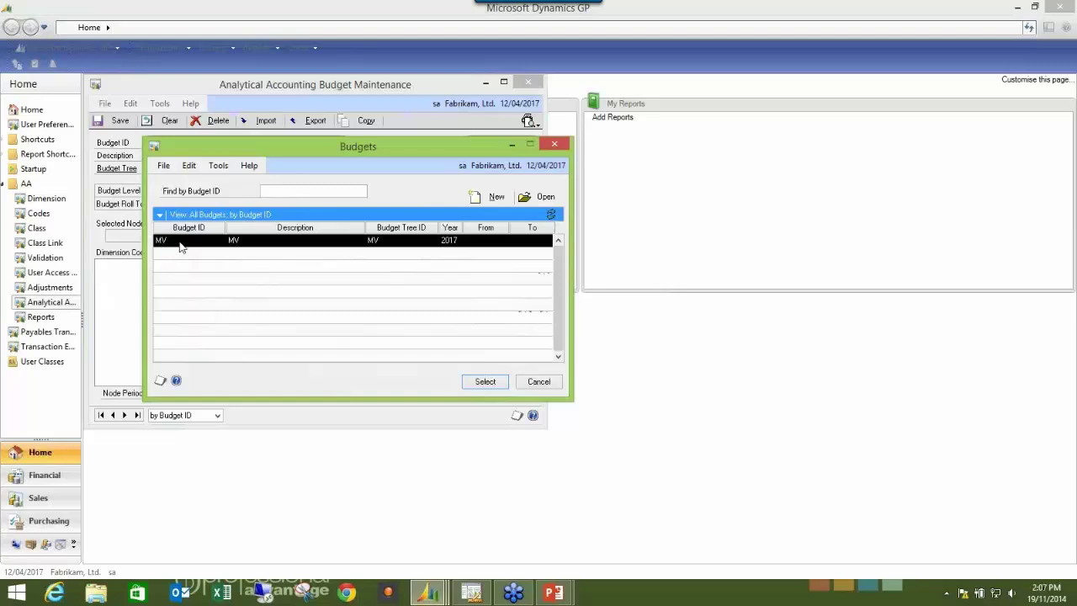
{"action": "double_click", "coordinate": [180, 243]}
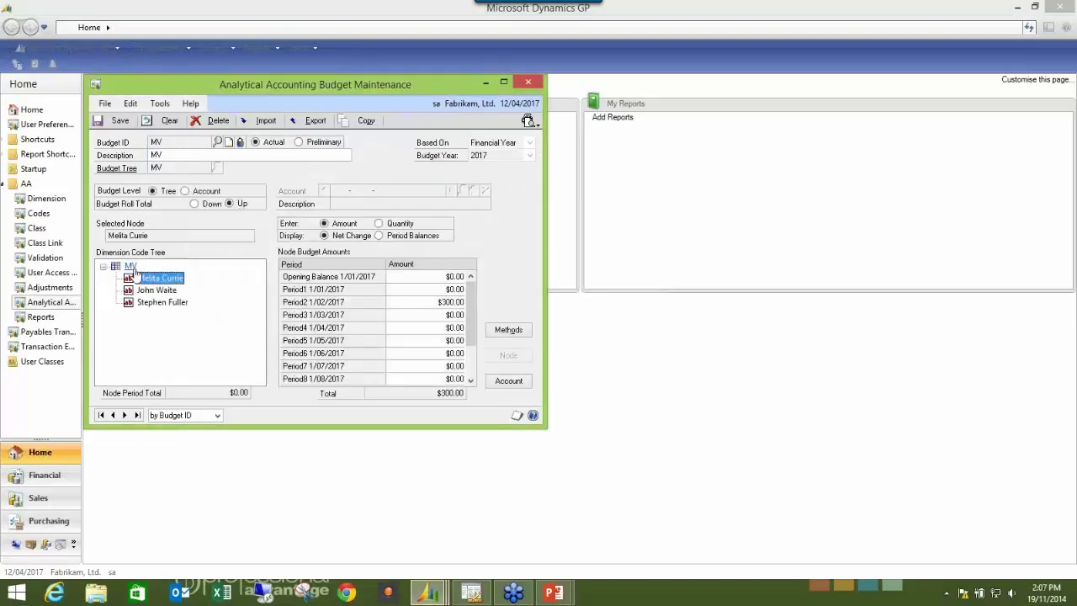
{"action": "left_click", "coordinate": [131, 265]}
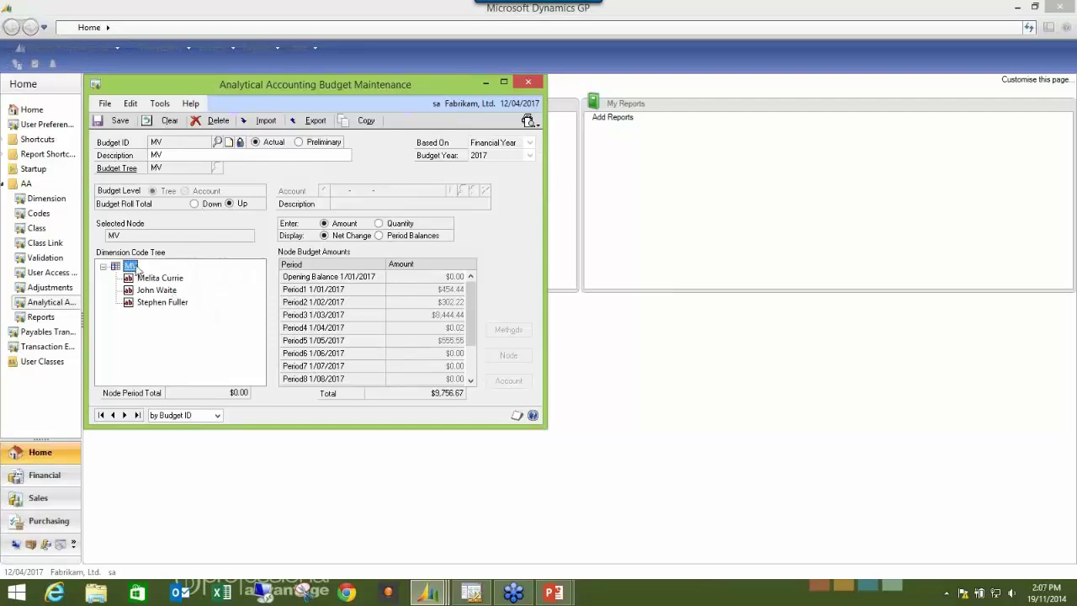
{"action": "left_click", "coordinate": [159, 278]}
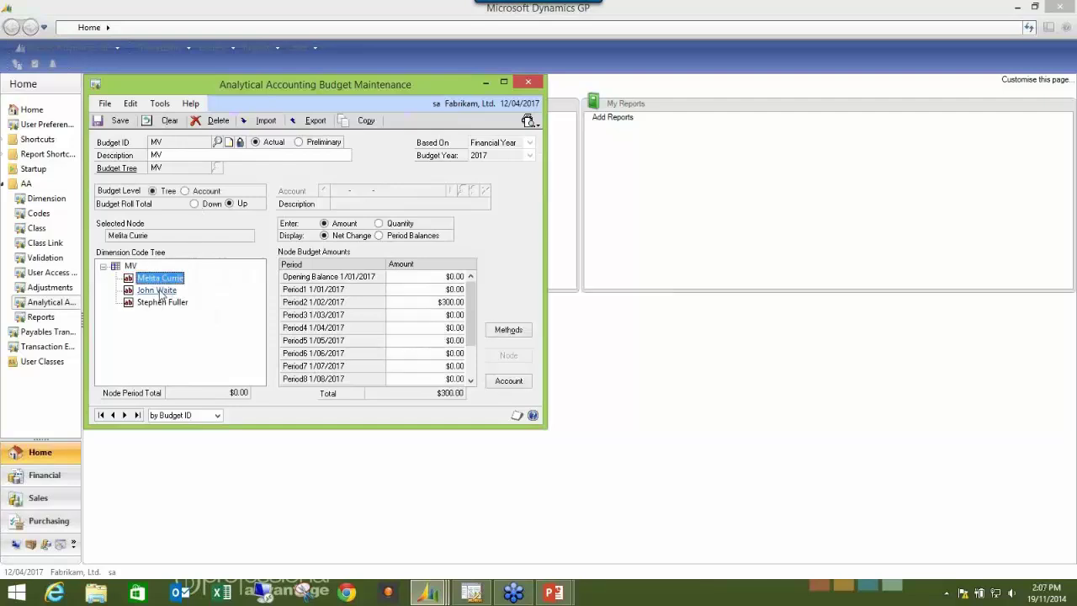
{"action": "left_click", "coordinate": [159, 292]}
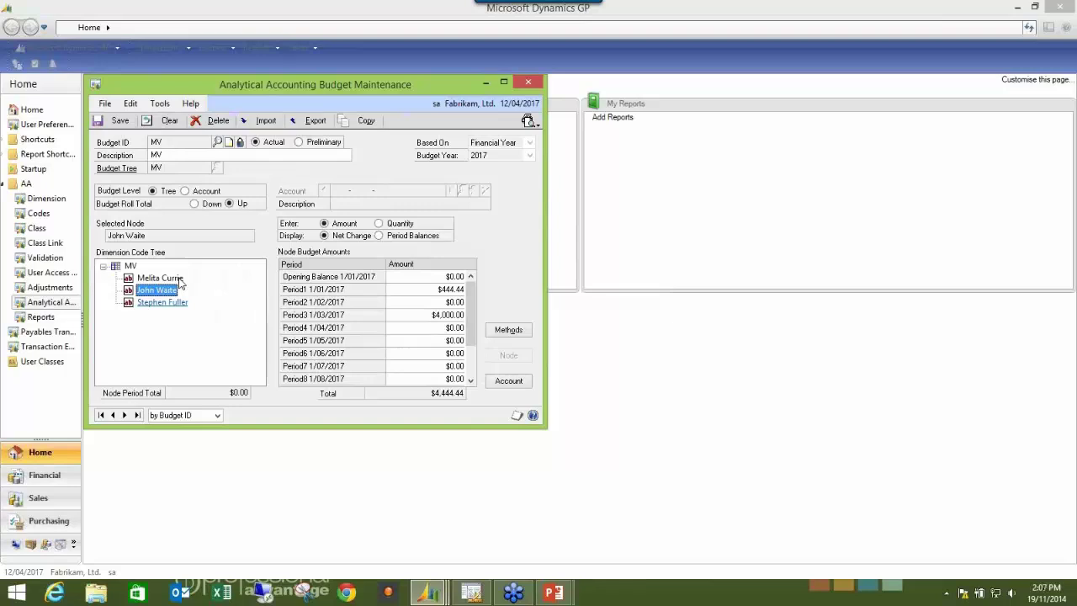
Switch the budget roll total to Down and select the MV node's Period1 amount
{"action": "left_click", "coordinate": [196, 203]}
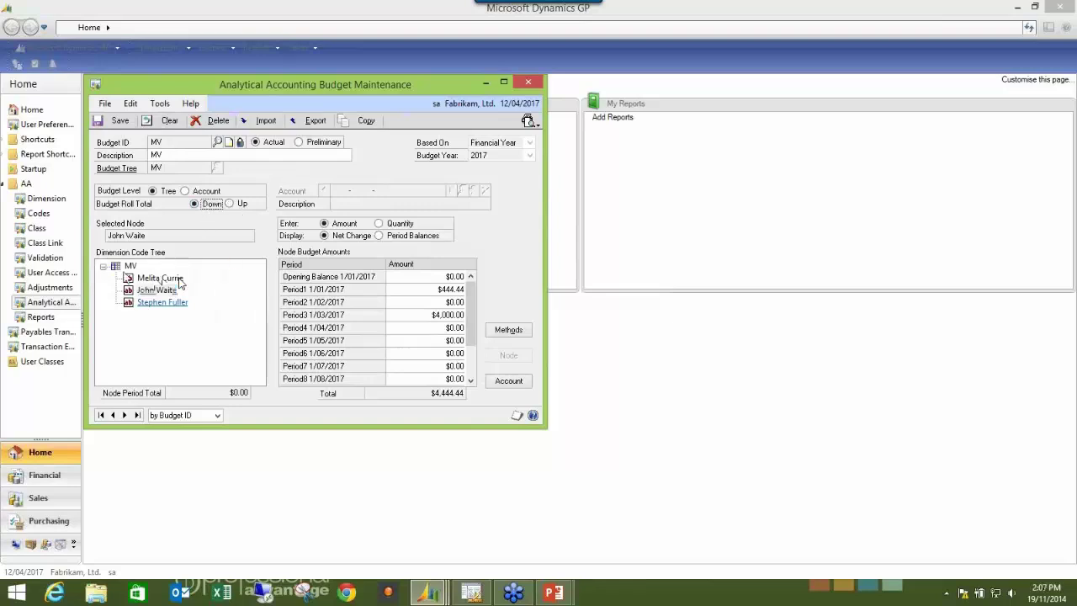
{"action": "left_click", "coordinate": [128, 267]}
{"action": "left_click", "coordinate": [454, 289]}
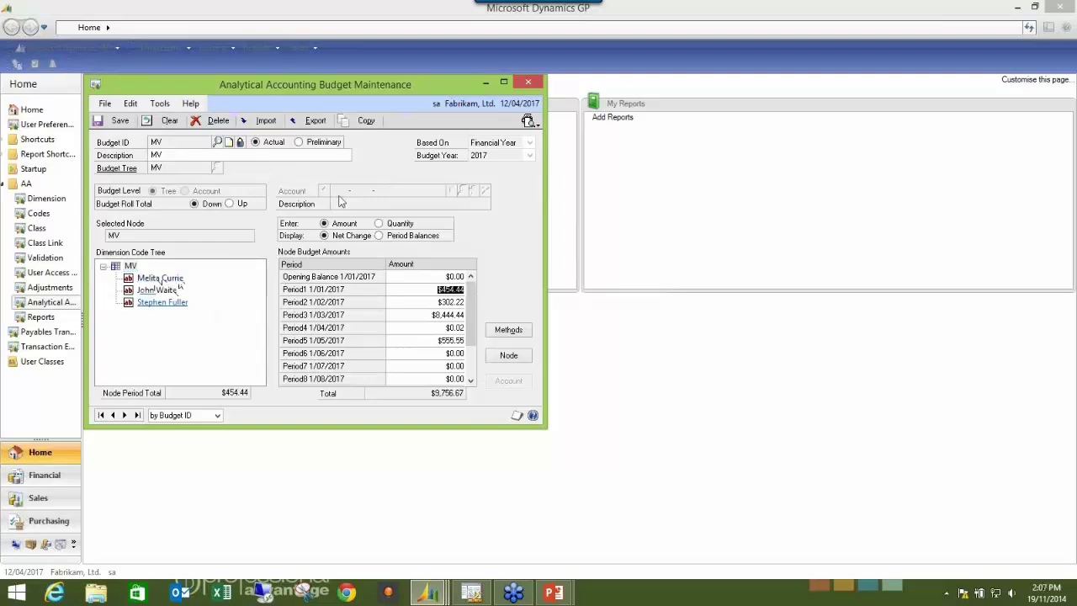
Set the budget roll total to Up, enter $6,565.74 as Period4 for the second code under MV, and check the MV node
{"action": "left_click", "coordinate": [244, 206]}
{"action": "left_click", "coordinate": [157, 290]}
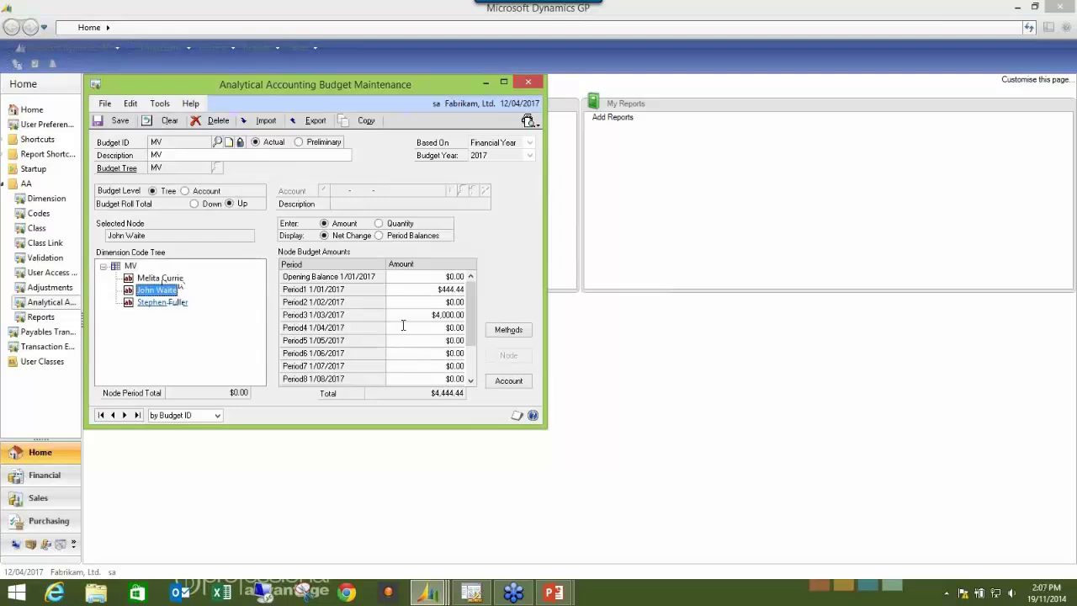
{"action": "left_click", "coordinate": [439, 328]}
{"action": "type", "text": "6565.74"}
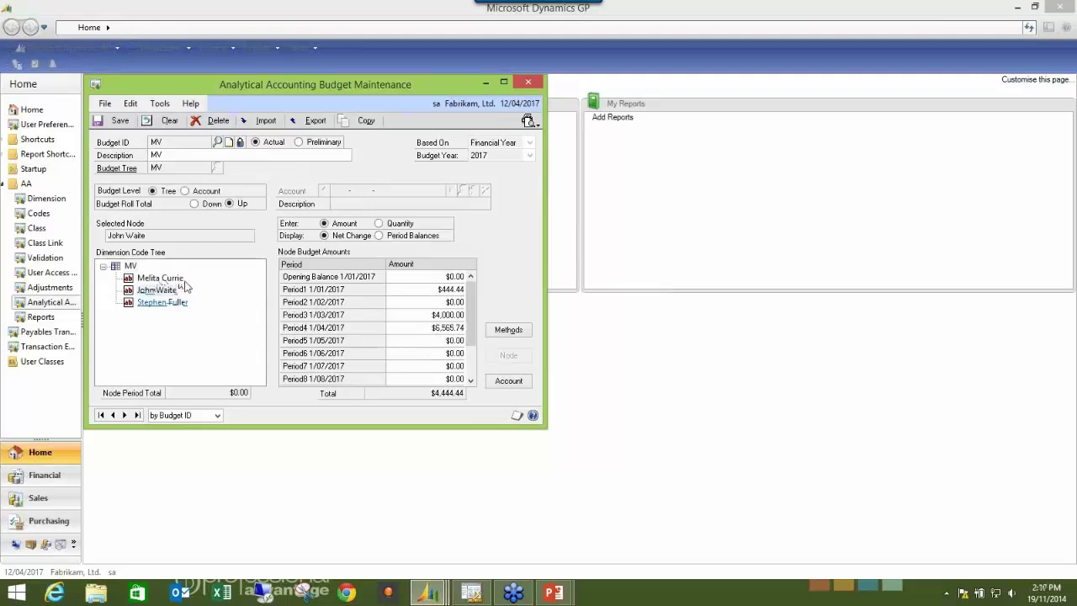
{"action": "left_click", "coordinate": [160, 277]}
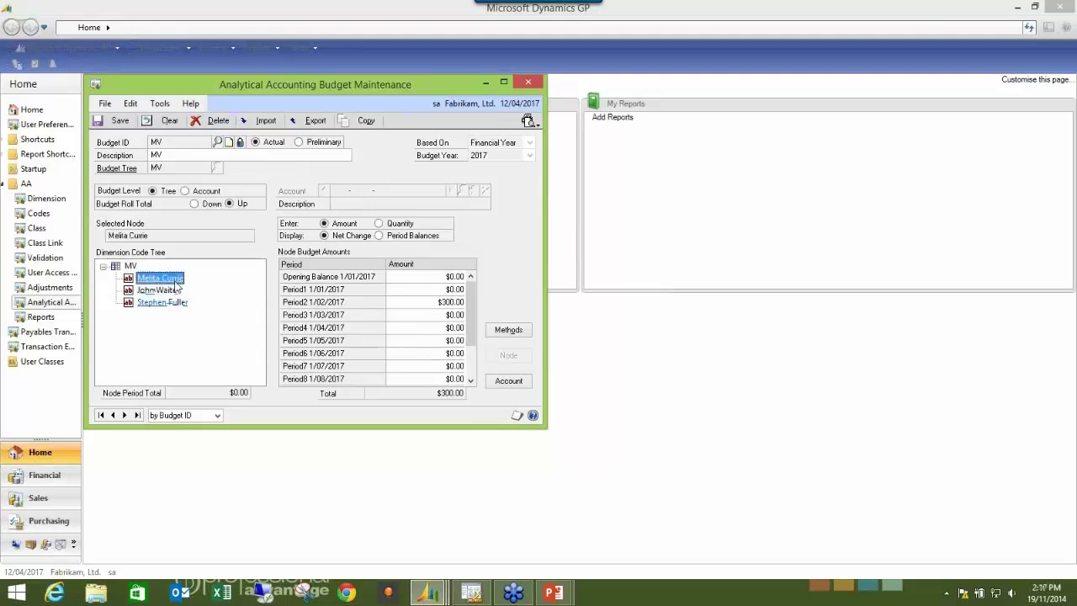
{"action": "left_click", "coordinate": [130, 266]}
Set the budget roll total to Down, and view the budget calculation methods for the MV node without calculating
{"action": "left_click", "coordinate": [209, 203]}
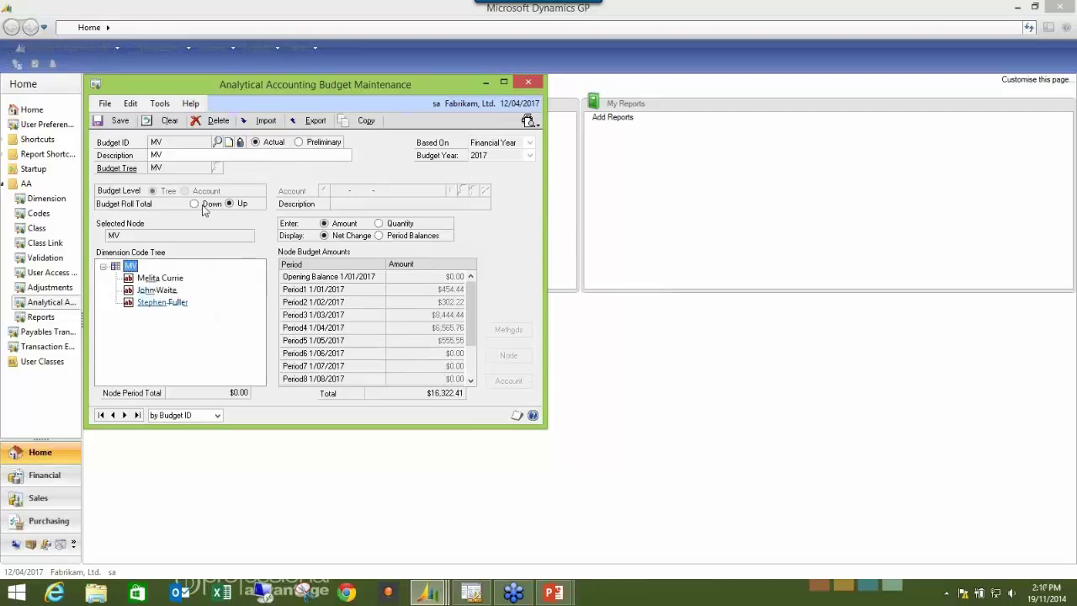
{"action": "left_click", "coordinate": [448, 301]}
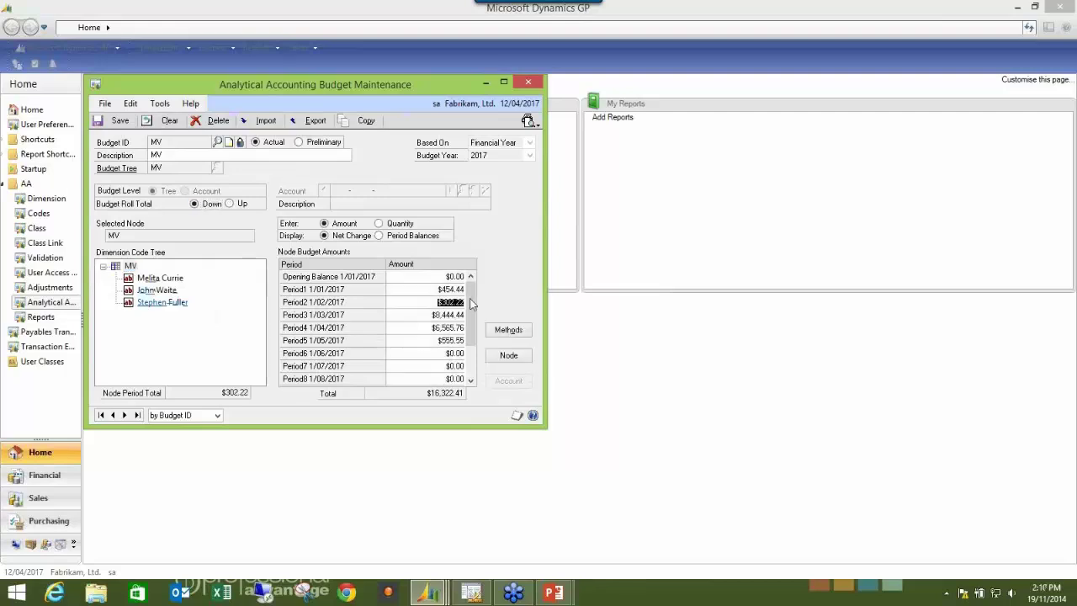
{"action": "left_click", "coordinate": [508, 331]}
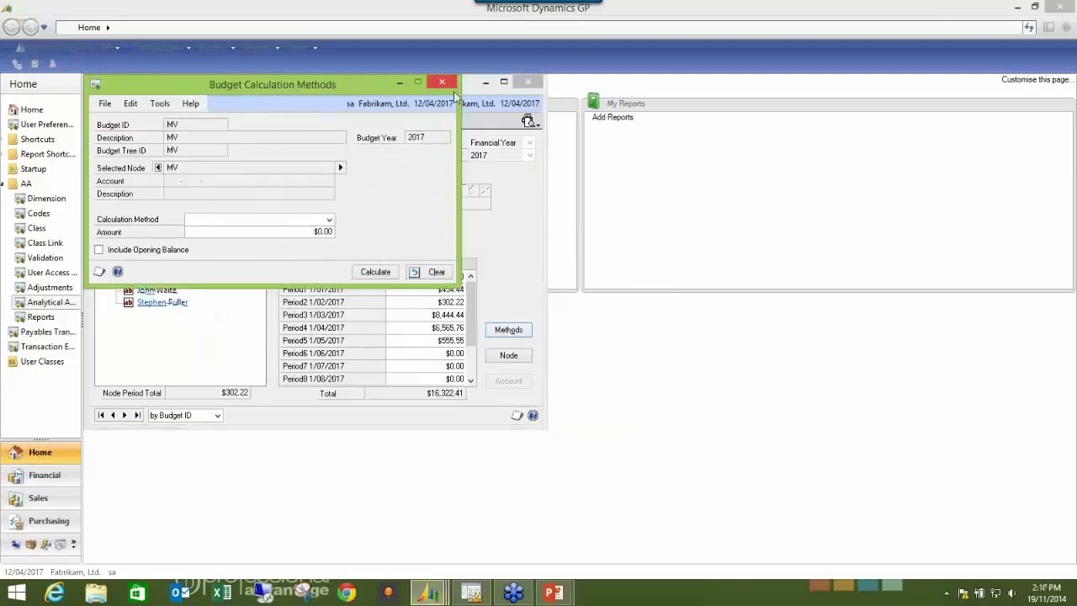
{"action": "left_click", "coordinate": [329, 224]}
{"action": "left_click", "coordinate": [446, 105]}
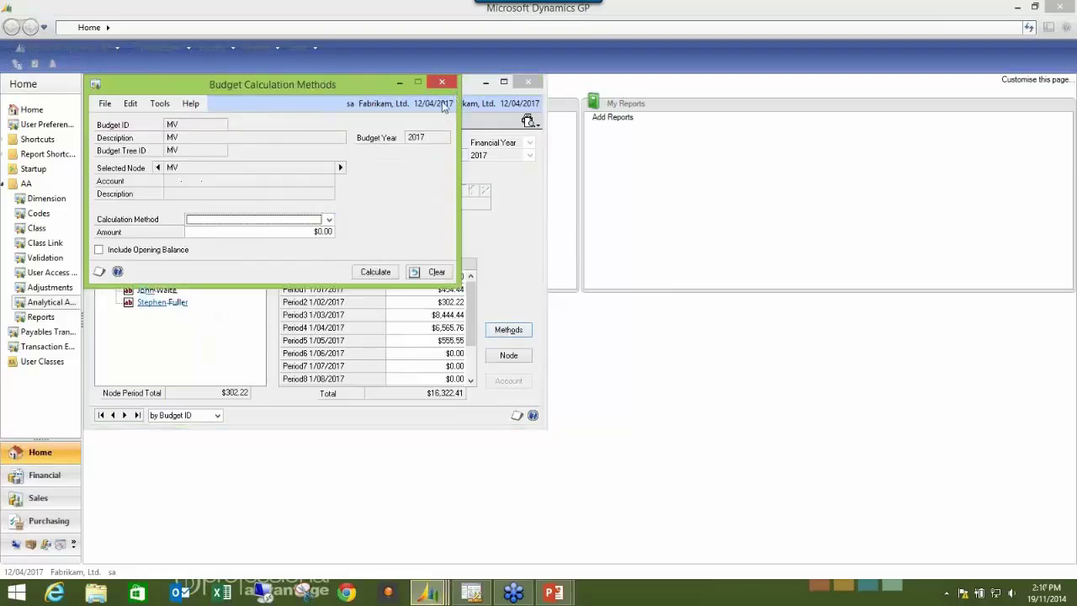
{"action": "left_click", "coordinate": [441, 83]}
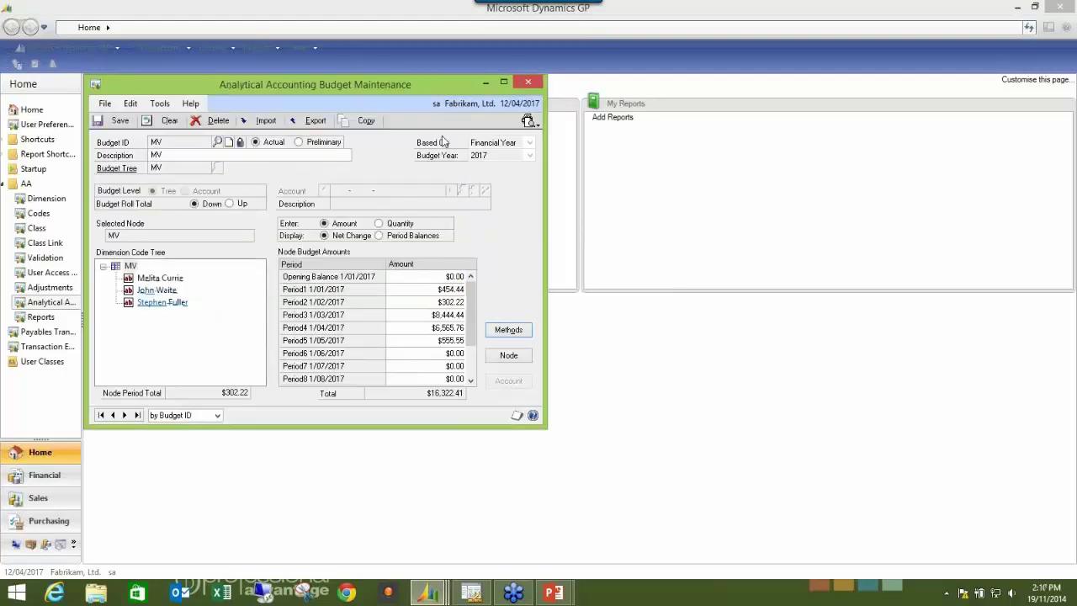
Set the MV node's Period1 amount to $65,656.56 and Period2 to $888.88, and compare them with the first code's amounts
{"action": "left_click", "coordinate": [446, 289]}
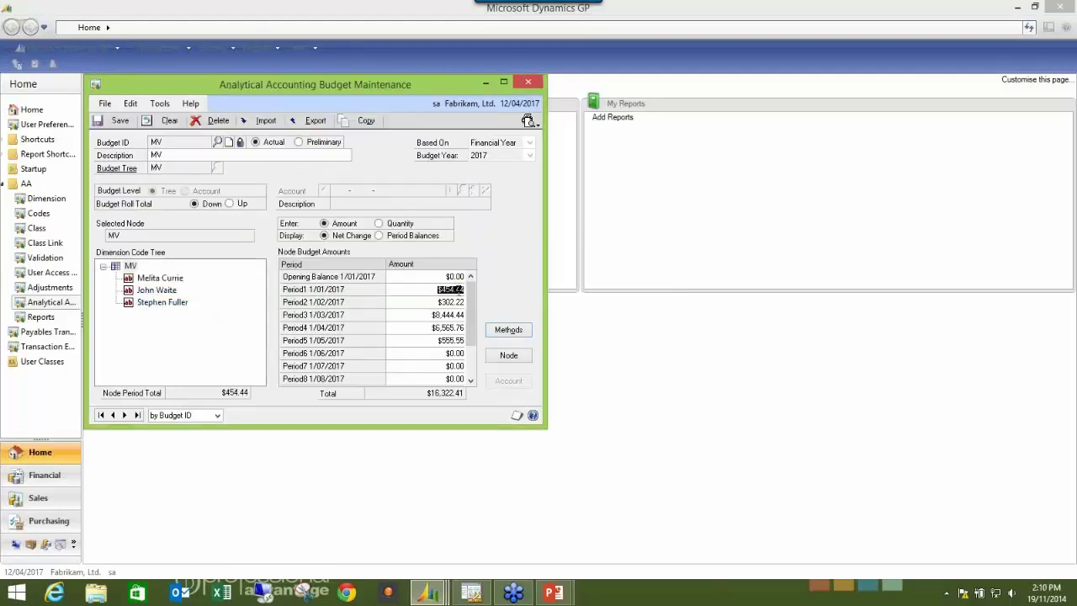
{"action": "type", "text": "65656.56"}
{"action": "key", "text": "Tab"}
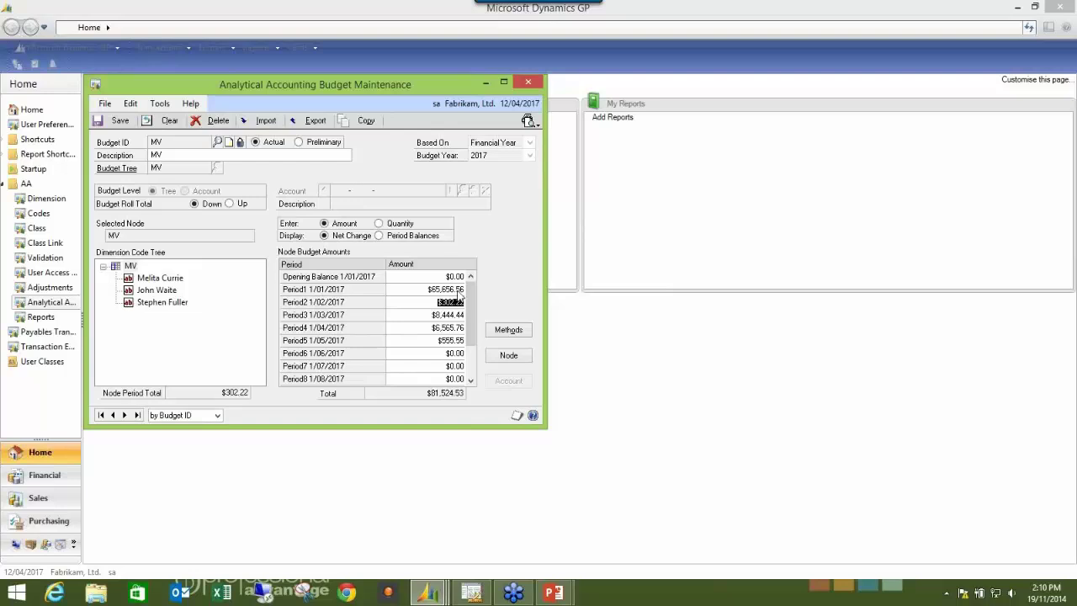
{"action": "type", "text": "888.88"}
{"action": "key", "text": "Tab"}
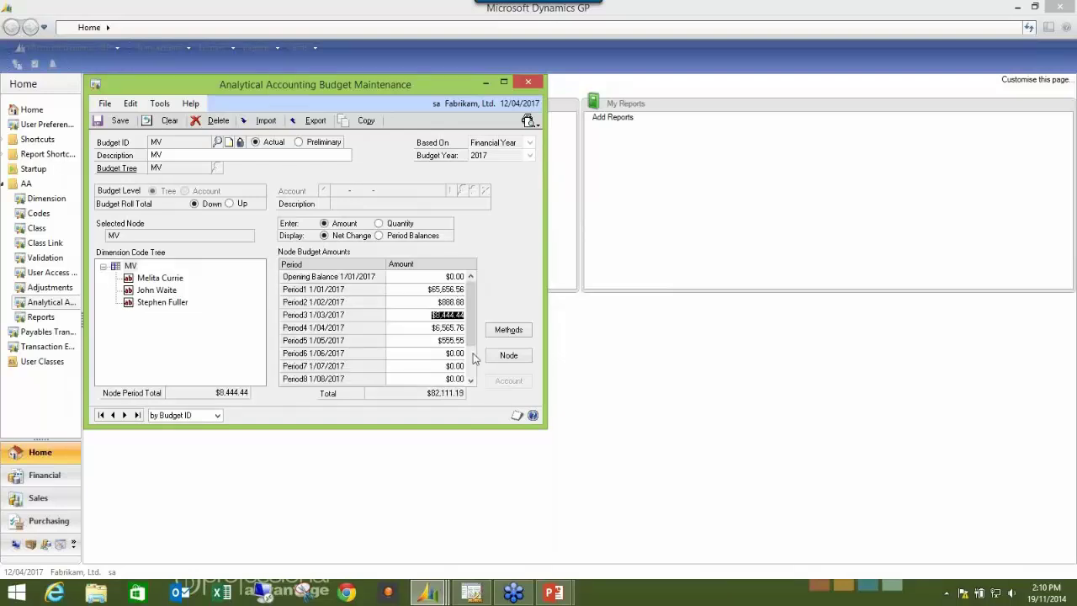
{"action": "left_click", "coordinate": [171, 281]}
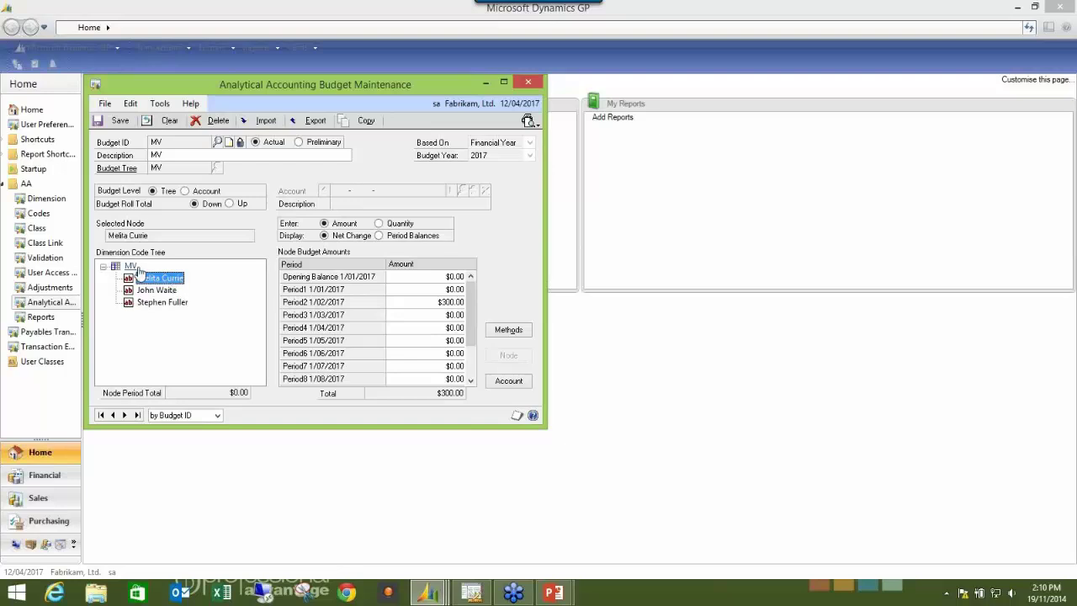
{"action": "left_click", "coordinate": [131, 266]}
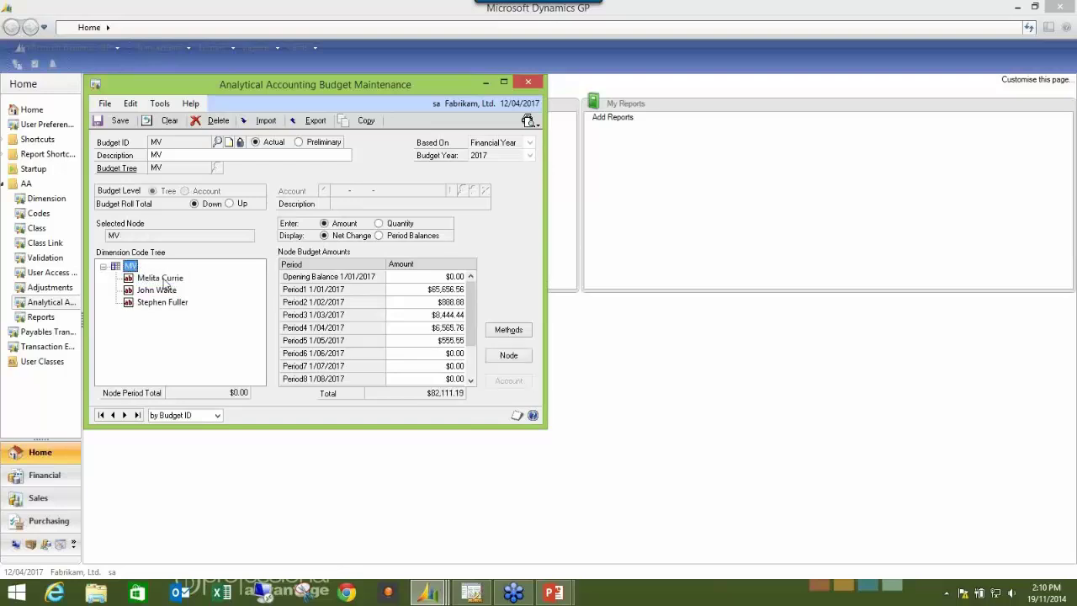